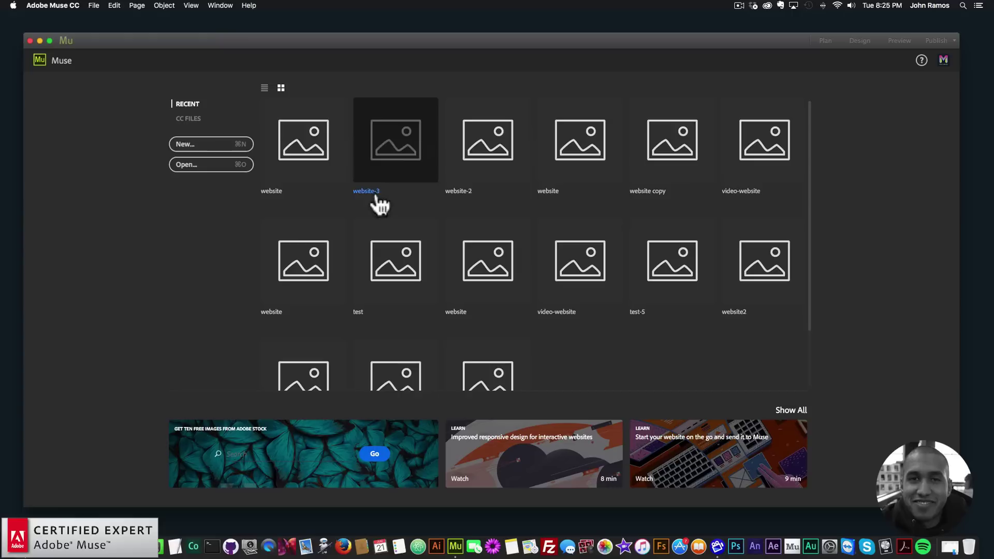
Compare the list view and the thumbnail view of the recent files
{"action": "left_click", "coordinate": [264, 89]}
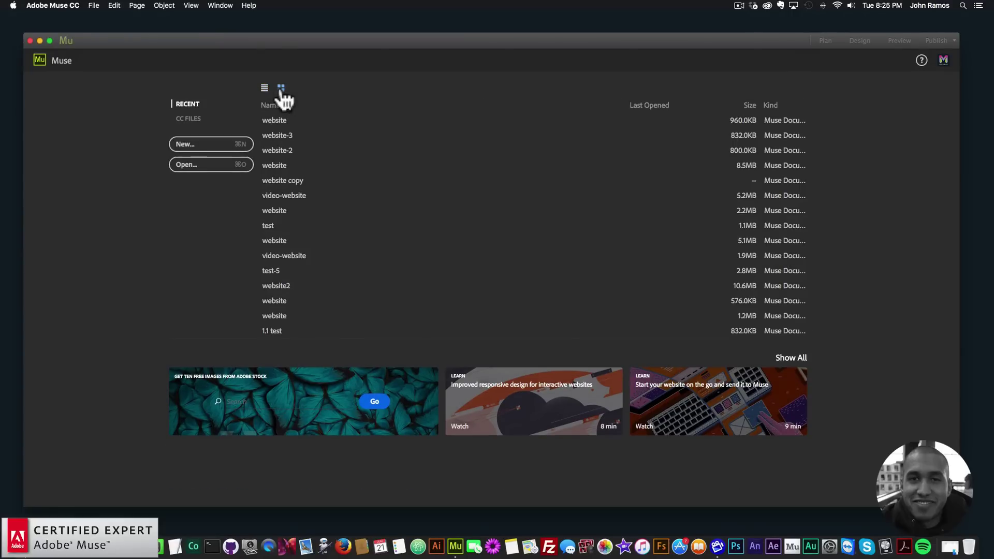
{"action": "left_click", "coordinate": [281, 88]}
{"action": "left_click", "coordinate": [265, 88]}
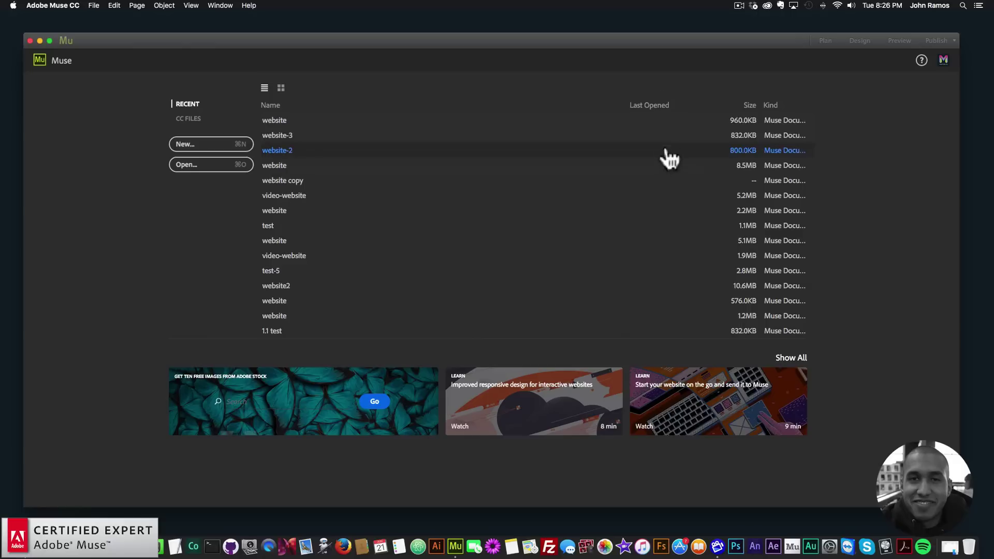
{"action": "left_click", "coordinate": [281, 88]}
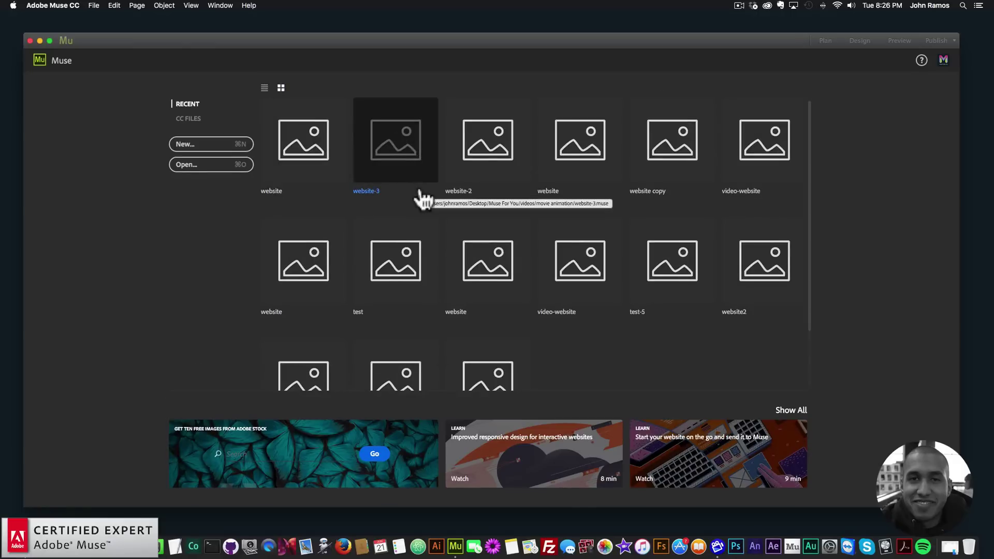
Create a new fluid-width site with a maximum page width of 960 and add eight top-level pages after Home
{"action": "left_click", "coordinate": [94, 7]}
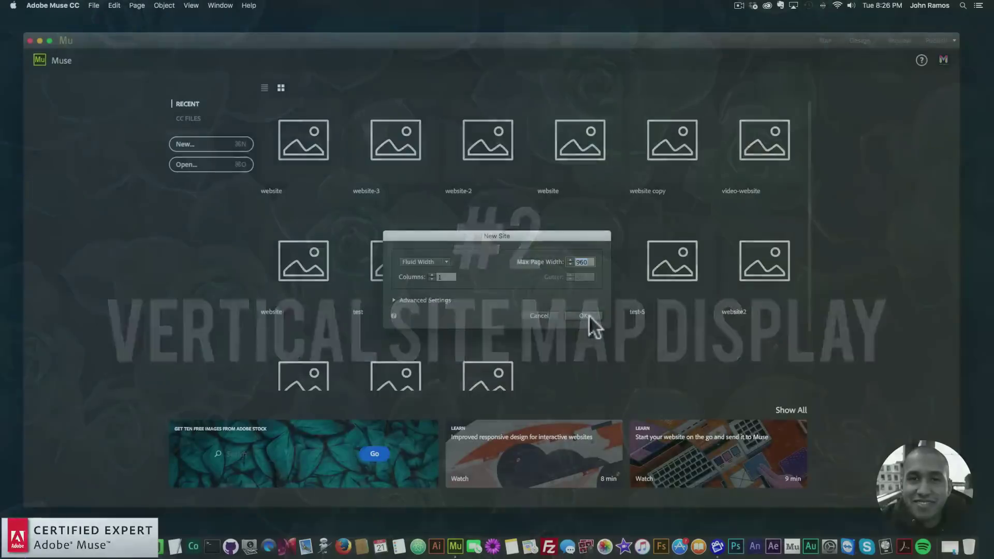
{"action": "left_click", "coordinate": [590, 326]}
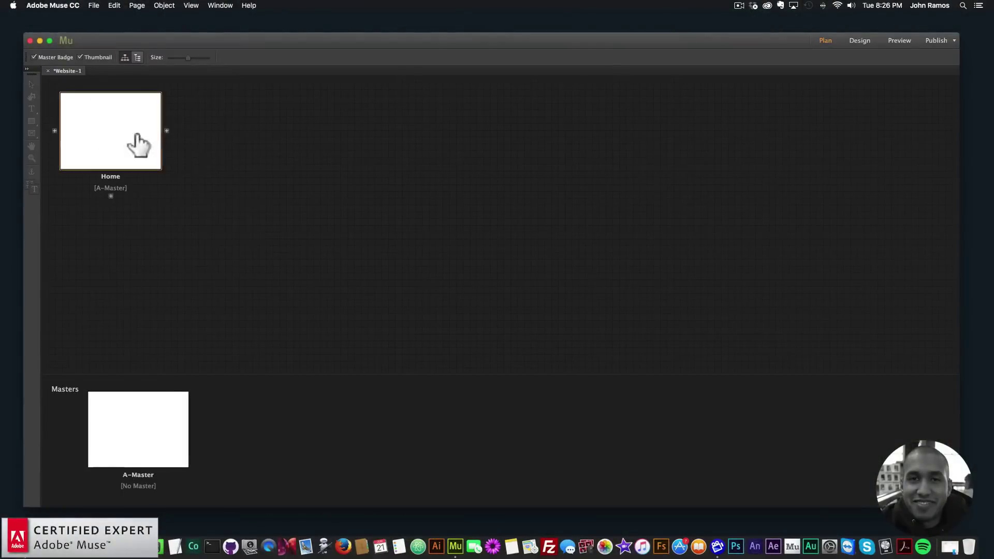
{"action": "left_click", "coordinate": [166, 131]}
{"action": "left_click", "coordinate": [285, 130]}
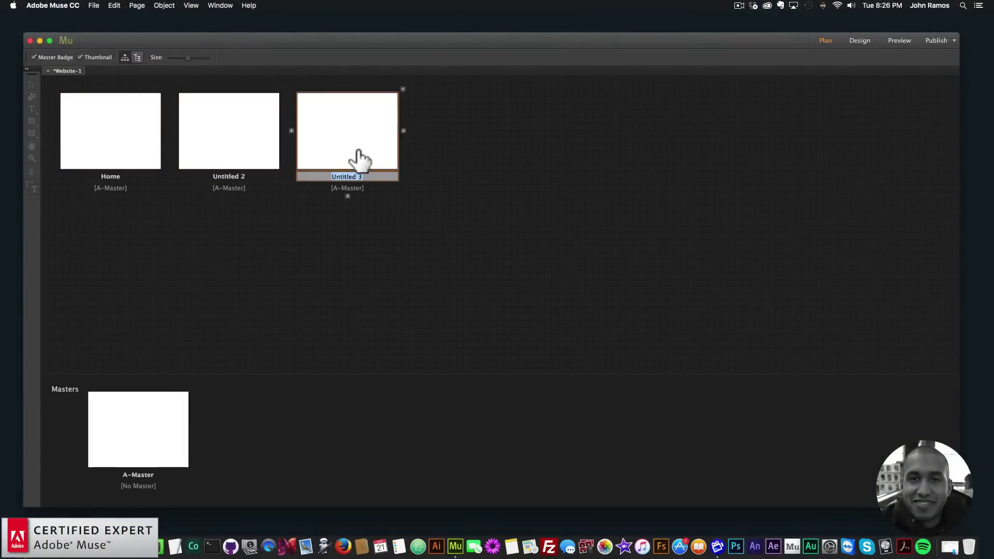
{"action": "left_click", "coordinate": [409, 131]}
{"action": "left_click", "coordinate": [520, 131]}
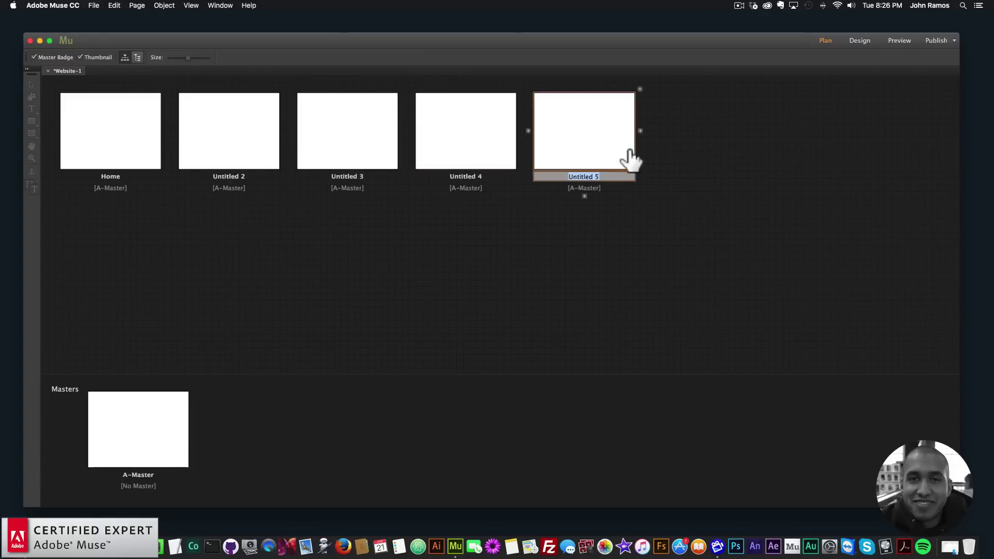
{"action": "left_click", "coordinate": [645, 130]}
{"action": "left_click", "coordinate": [759, 131]}
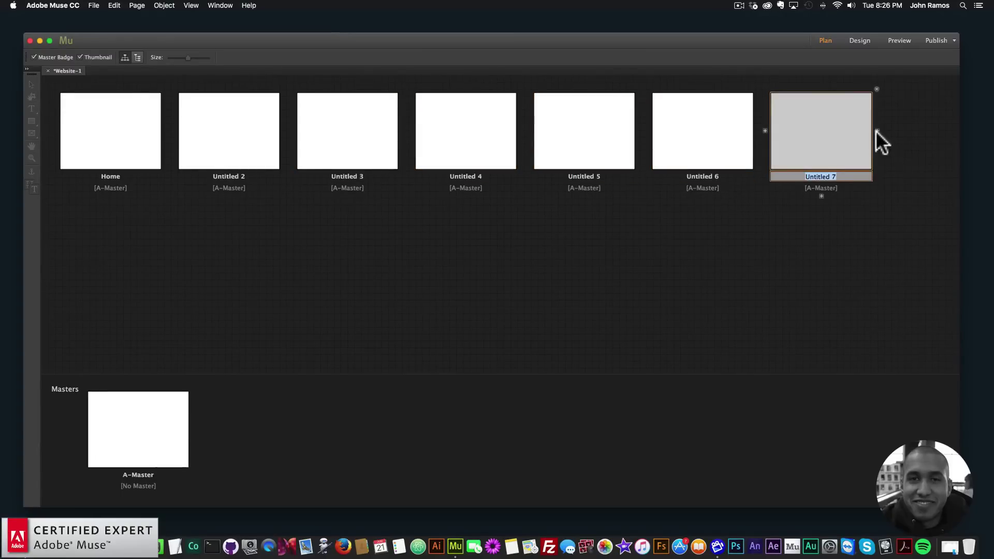
{"action": "left_click", "coordinate": [877, 133]}
{"action": "left_click", "coordinate": [957, 132]}
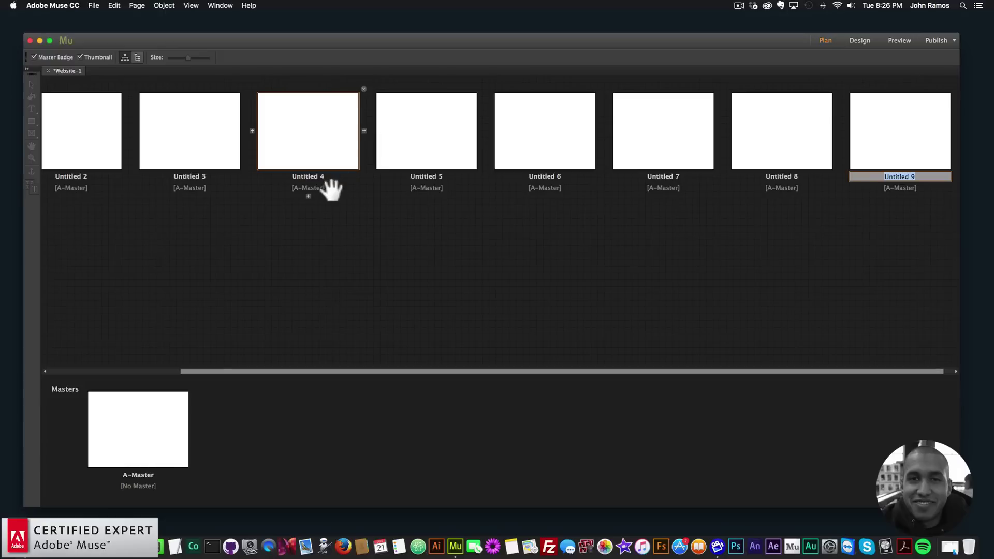
Add three child pages under Untitled 4 and one child page under the middle one of them
{"action": "left_click", "coordinate": [309, 196]}
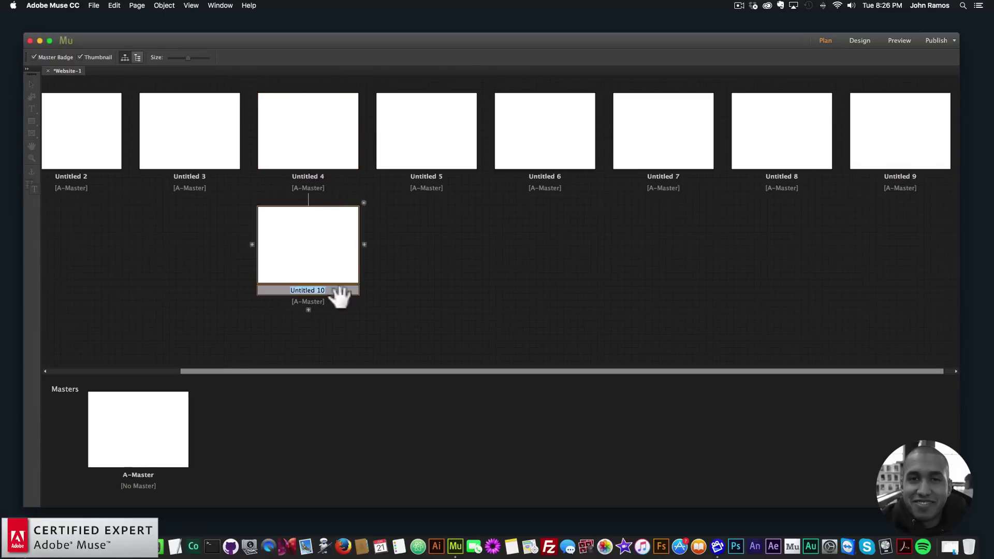
{"action": "left_click", "coordinate": [364, 244]}
{"action": "left_click", "coordinate": [482, 245]}
{"action": "left_click", "coordinate": [427, 310]}
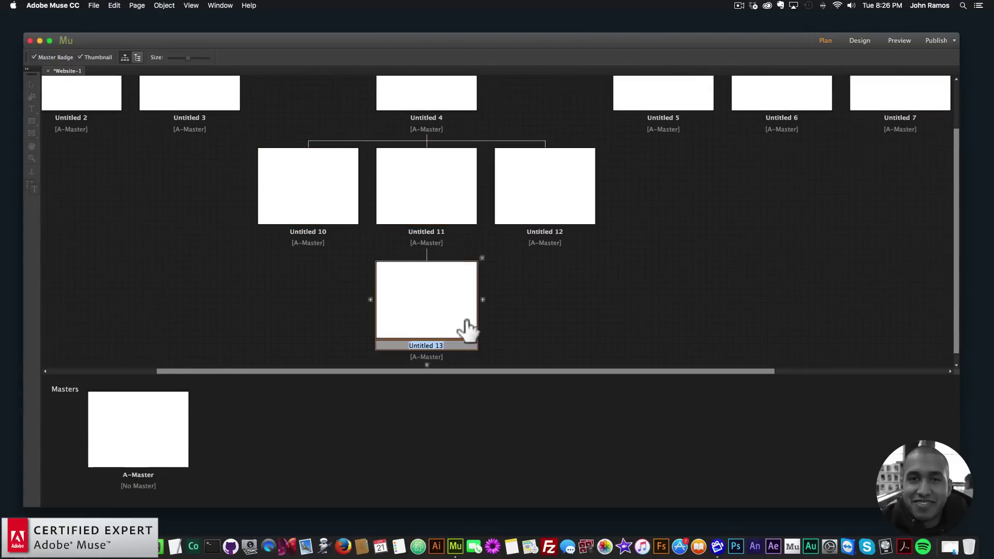
Switch the site map to the vertical layout and add a child page to Untitled 12
{"action": "left_click_drag", "start_coordinate": [632, 368], "coordinate": [403, 342]}
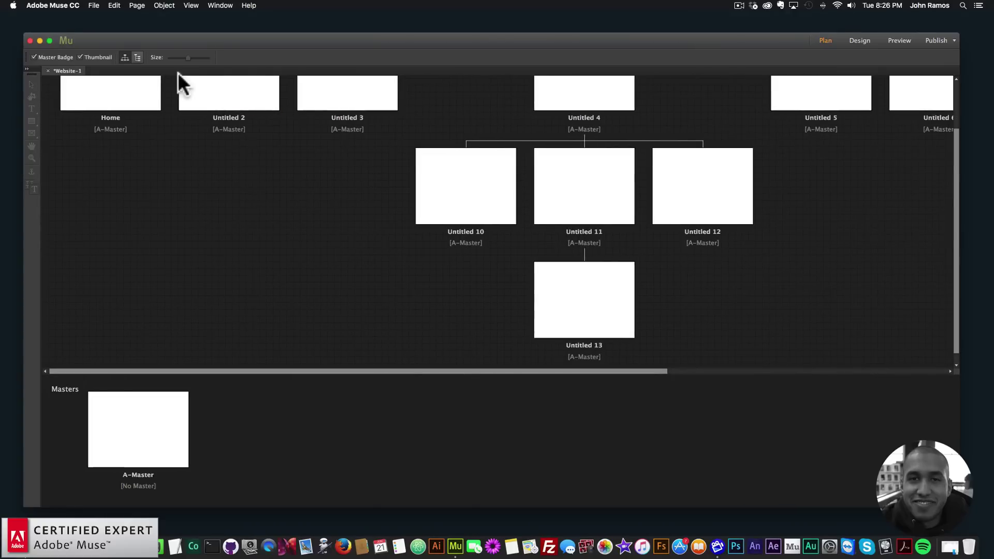
{"action": "left_click", "coordinate": [136, 56]}
{"action": "scroll", "coordinate": [546, 269], "scroll_direction": "down", "scroll_amount": 8}
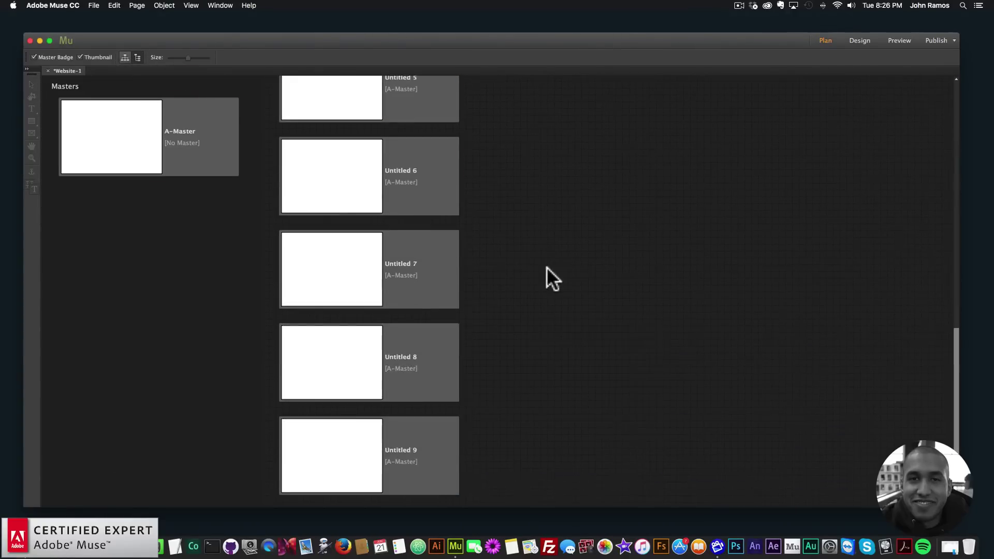
{"action": "scroll", "coordinate": [546, 275], "scroll_direction": "up", "scroll_amount": 12}
{"action": "scroll", "coordinate": [428, 184], "scroll_direction": "down", "scroll_amount": 10}
{"action": "scroll", "coordinate": [430, 191], "scroll_direction": "up", "scroll_amount": 10}
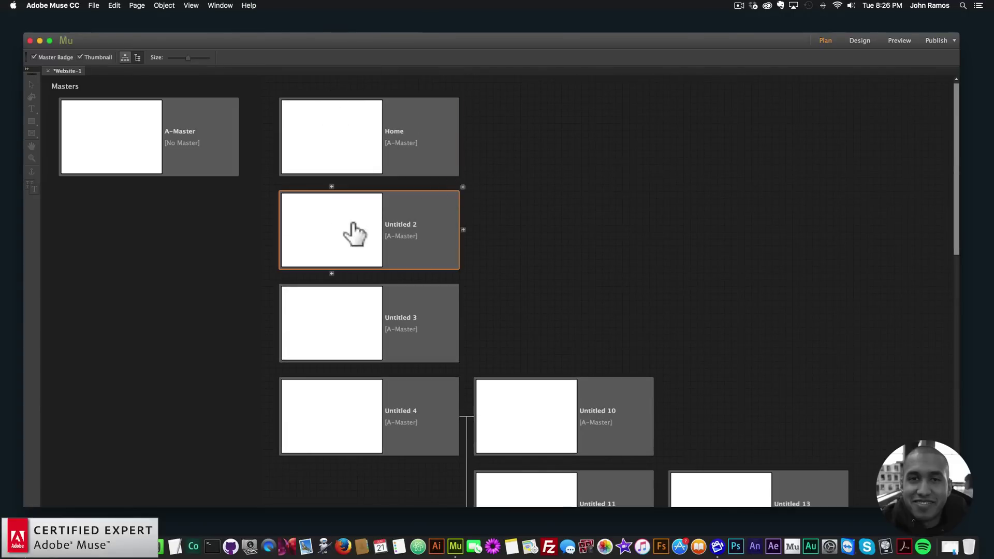
{"action": "scroll", "coordinate": [377, 165], "scroll_direction": "down", "scroll_amount": 5}
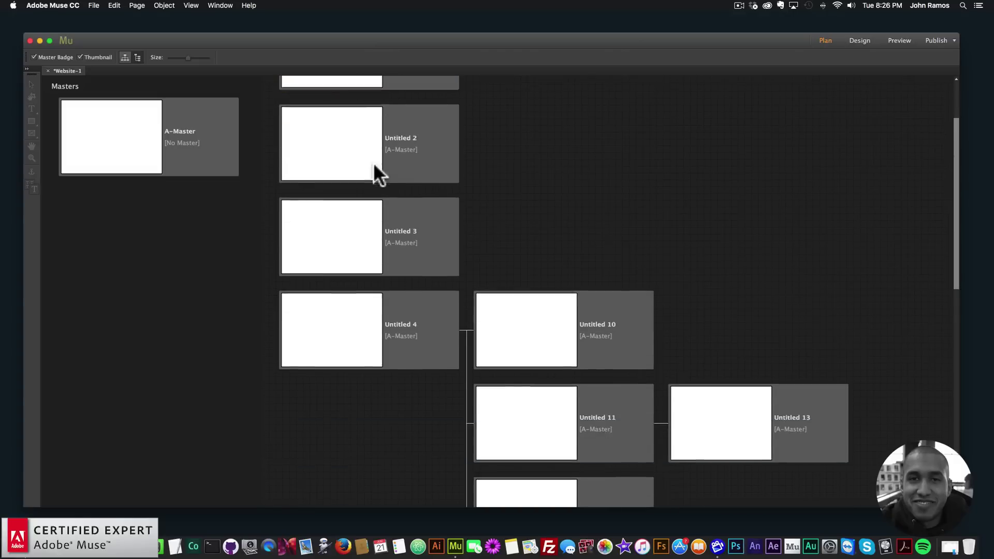
{"action": "scroll", "coordinate": [577, 310], "scroll_direction": "down", "scroll_amount": 2}
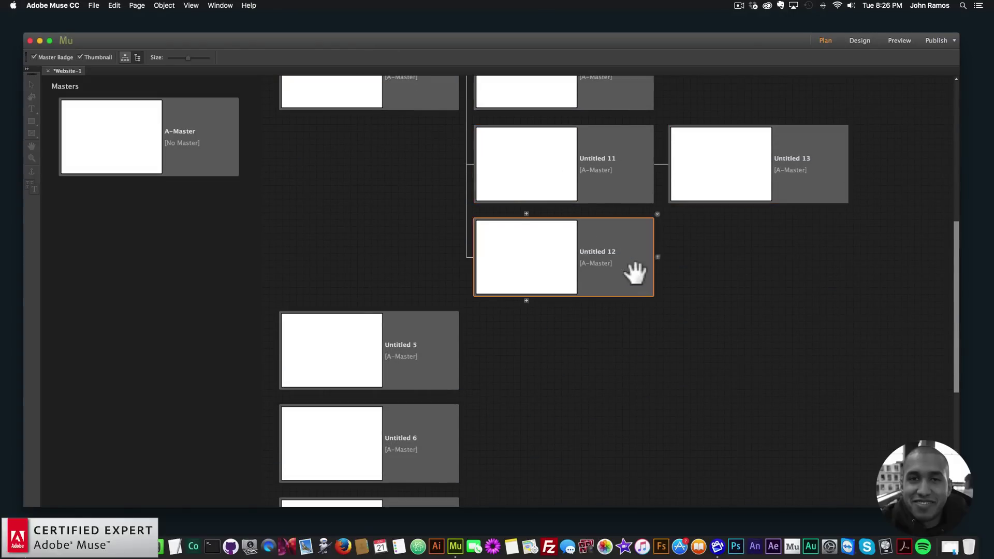
{"action": "left_click", "coordinate": [657, 257]}
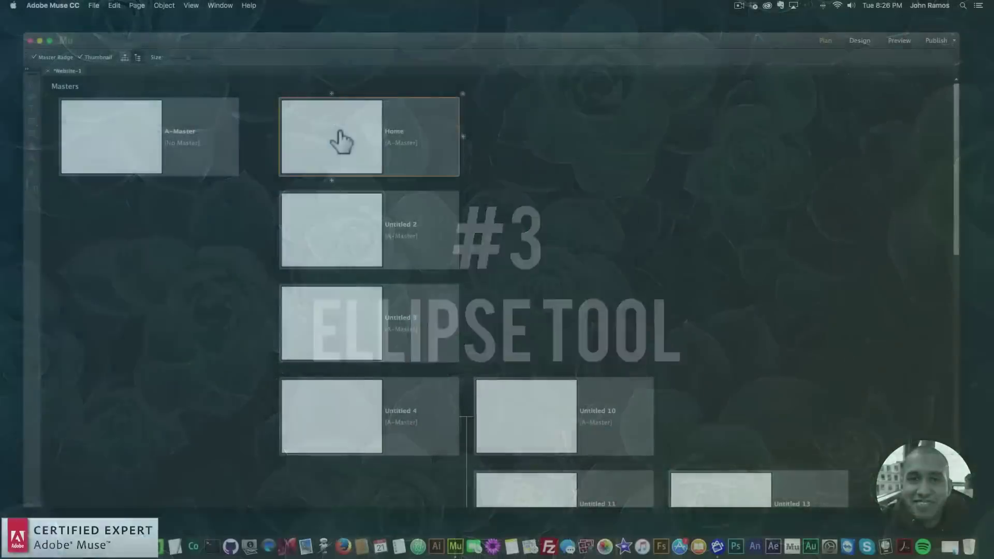
Open the Home page and draw a blue-filled rectangle about 247 by 225 px in the middle of it
{"action": "double_click", "coordinate": [343, 141]}
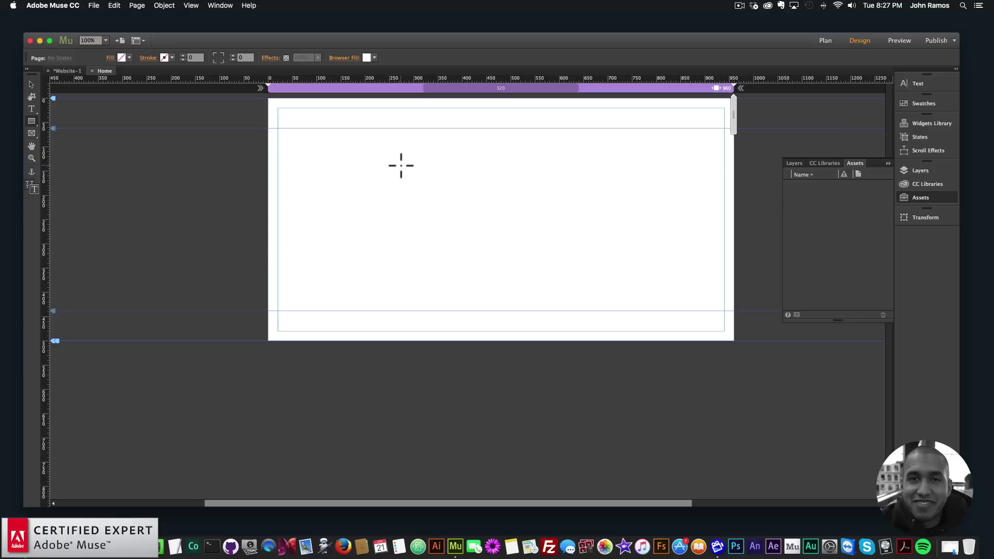
{"action": "left_click_drag", "start_coordinate": [408, 168], "coordinate": [527, 276]}
{"action": "left_click", "coordinate": [165, 58]}
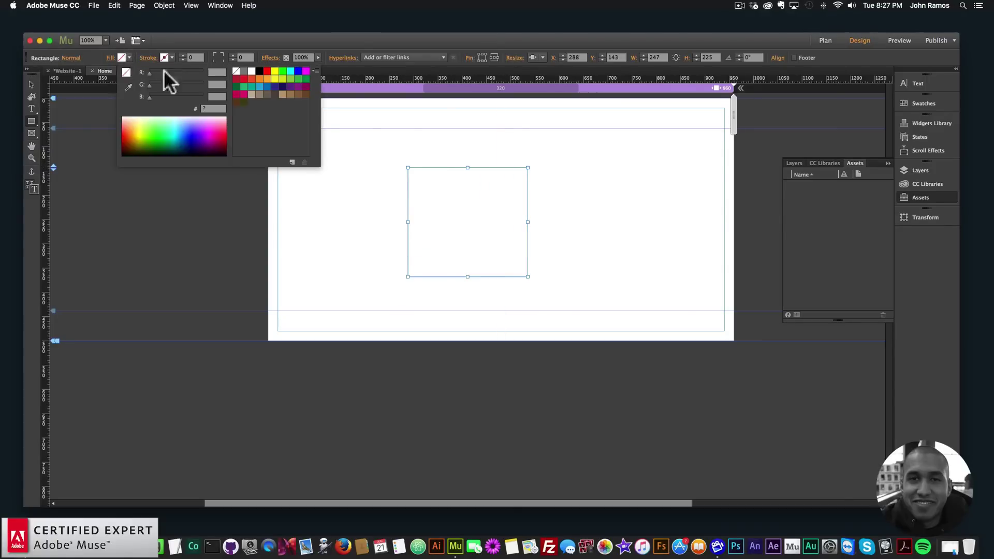
{"action": "left_click", "coordinate": [260, 87]}
{"action": "left_click", "coordinate": [29, 83]}
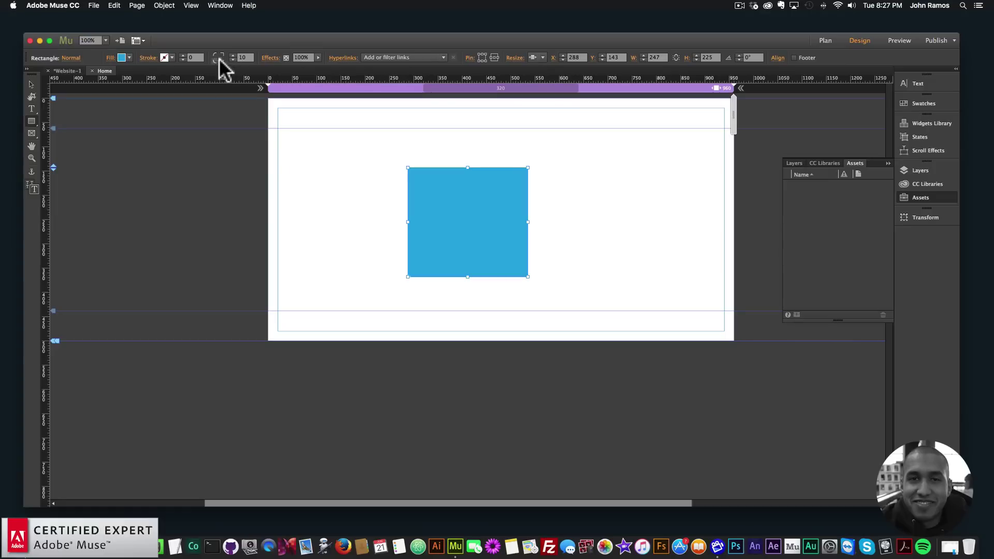
Set the rectangle's corner radius to 200 and stretch it sideways to about 850 px wide
{"action": "type", "text": "200"}
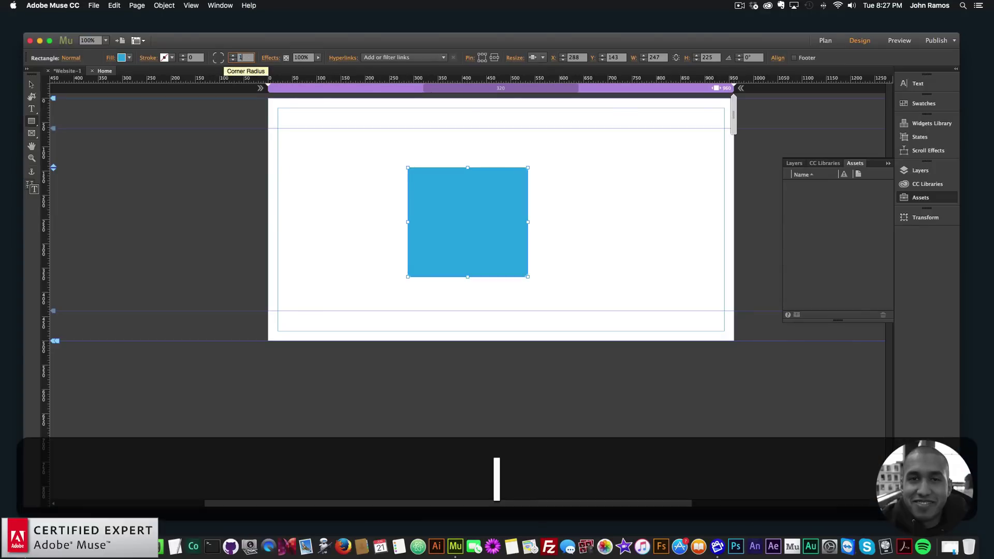
{"action": "key", "text": "Return"}
{"action": "left_click", "coordinate": [32, 85]}
{"action": "left_click_drag", "start_coordinate": [409, 222], "coordinate": [337, 219]}
{"action": "mouse_move", "coordinate": [528, 222]}
{"action": "left_mouse_down"}
{"action": "mouse_move", "coordinate": [715, 216]}
{"action": "mouse_move", "coordinate": [500, 208]}
{"action": "mouse_move", "coordinate": [710, 203]}
{"action": "mouse_move", "coordinate": [522, 210]}
{"action": "left_mouse_up"}
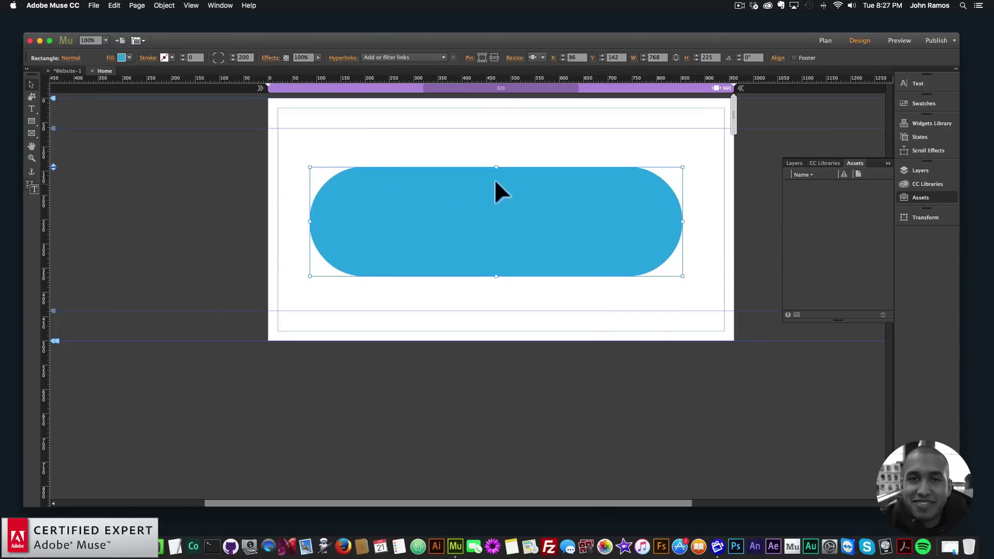
{"action": "left_click_drag", "start_coordinate": [683, 222], "coordinate": [722, 207]}
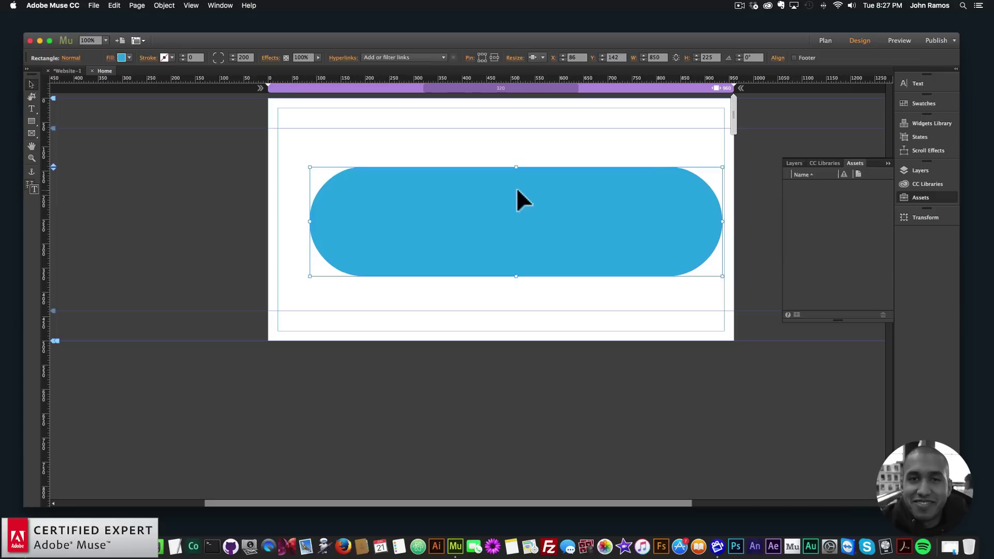
Delete the rounded rectangle and draw a blue-filled ellipse about 493 by 273 px in its place
{"action": "key", "text": "BackSpace"}
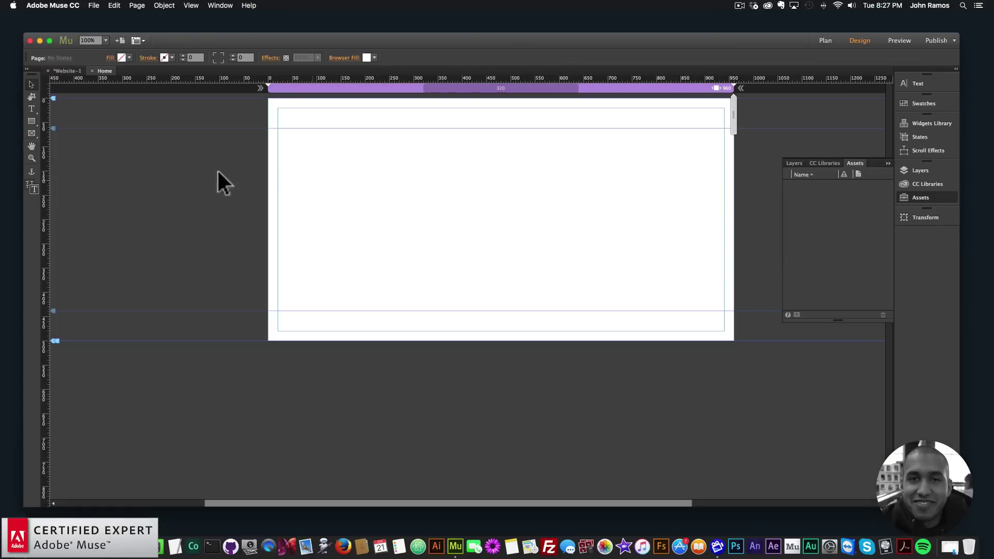
{"action": "left_click", "coordinate": [31, 121]}
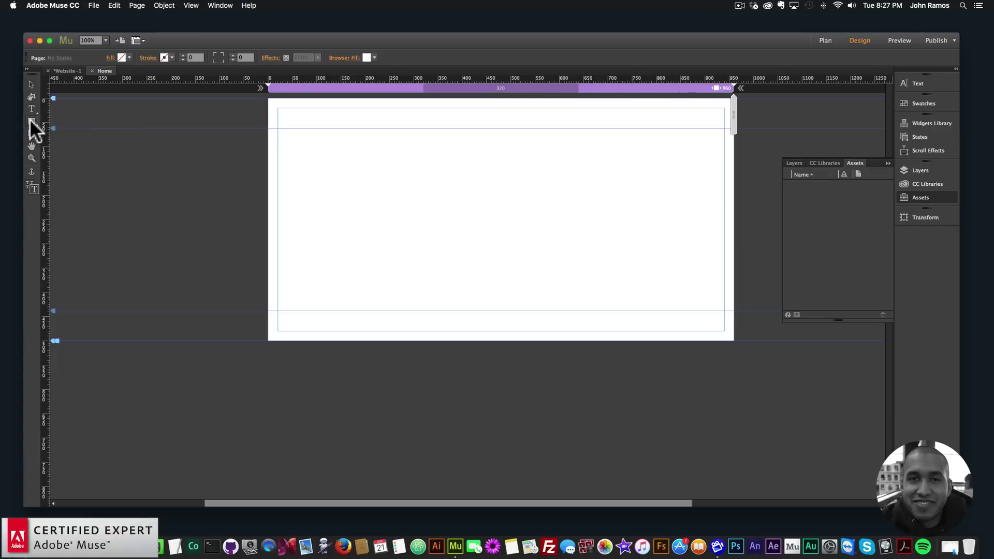
{"action": "left_click", "coordinate": [54, 144]}
{"action": "left_click_drag", "start_coordinate": [381, 154], "coordinate": [619, 286]}
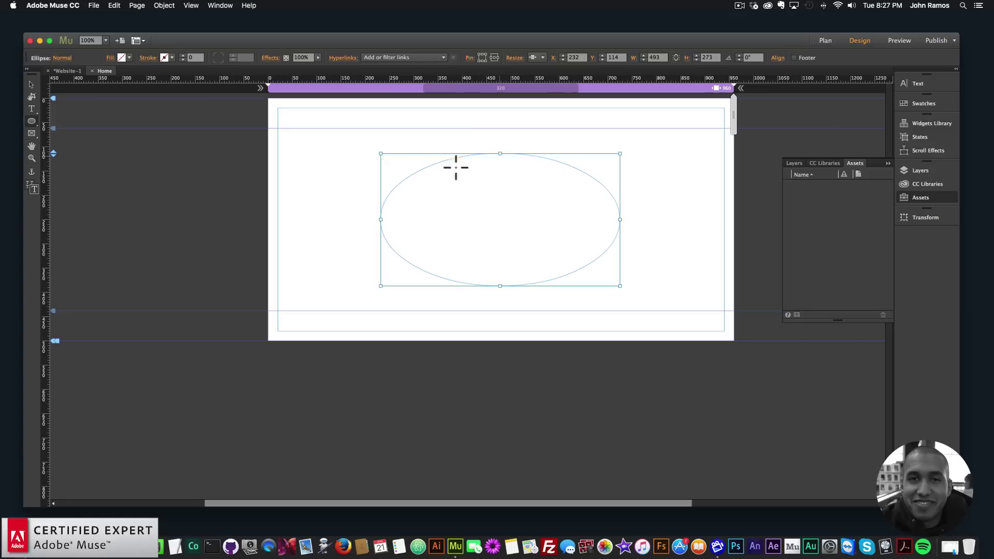
{"action": "left_click", "coordinate": [124, 57]}
{"action": "left_click", "coordinate": [260, 87]}
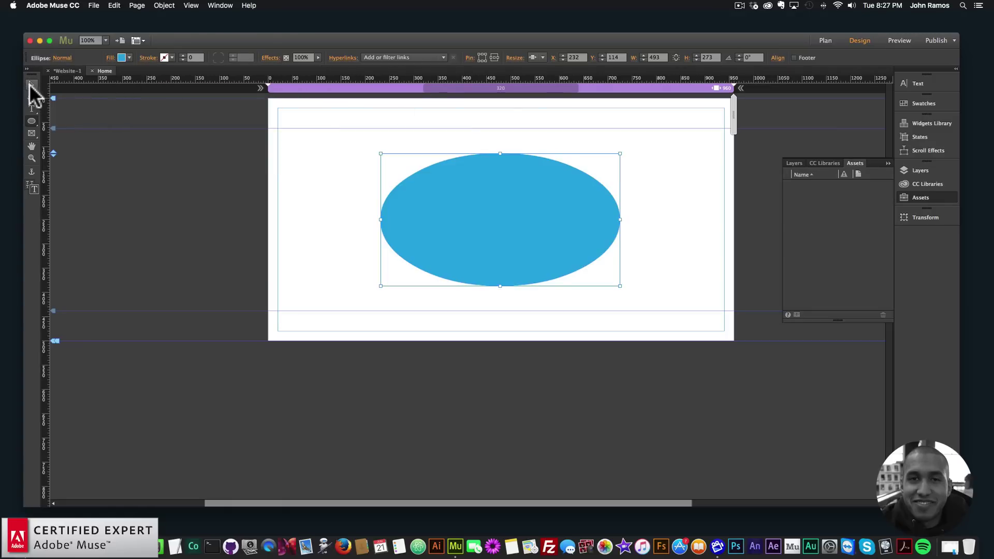
Narrow the ellipse to a near-circle about 284 px wide and delete it
{"action": "left_click_drag", "start_coordinate": [380, 220], "coordinate": [486, 220]}
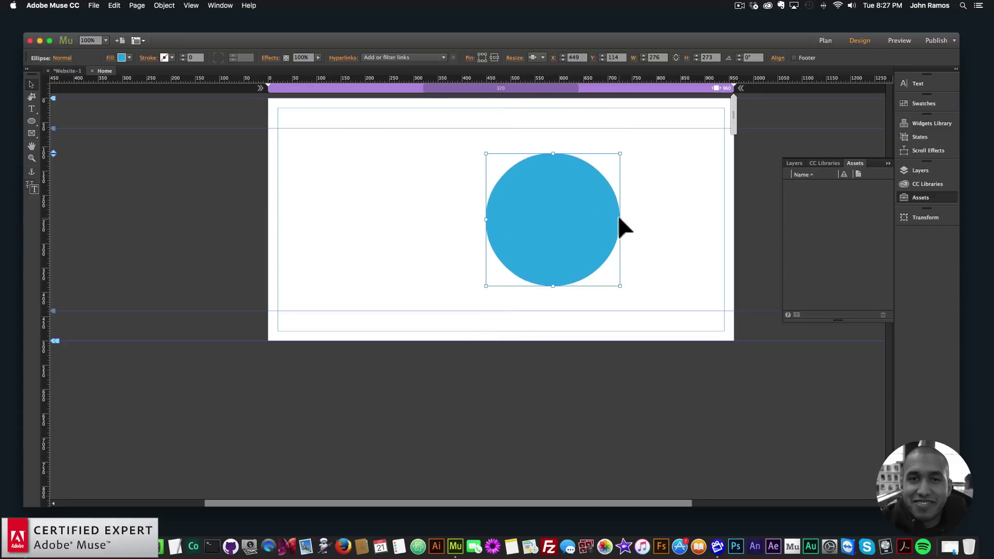
{"action": "left_click_drag", "start_coordinate": [620, 220], "coordinate": [624, 219]}
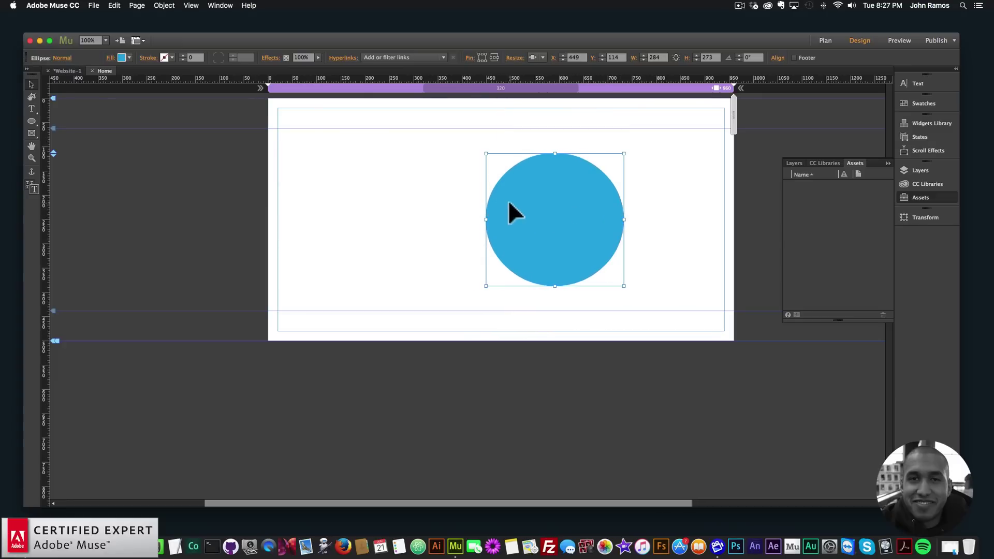
{"action": "key", "text": "BackSpace"}
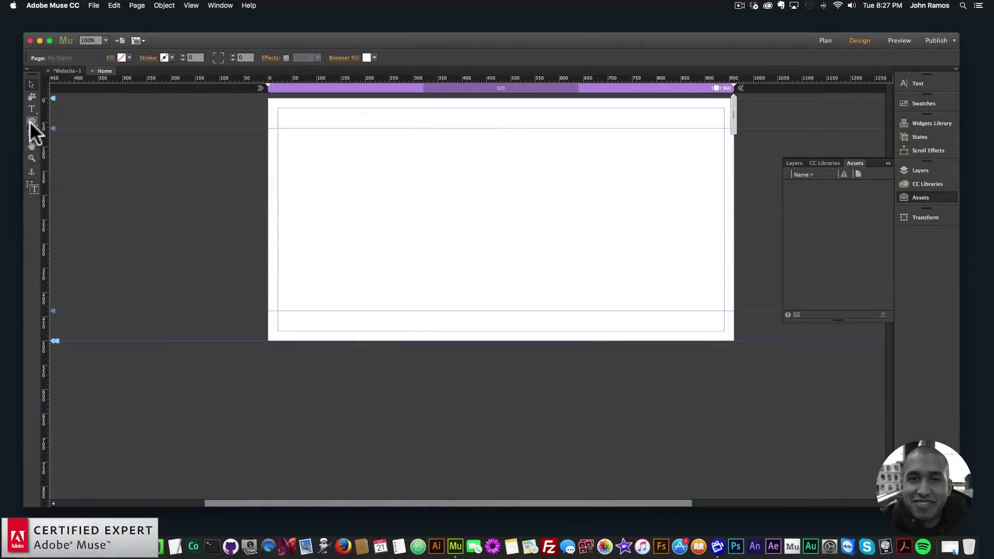
Draw a rectangle about 275 by 243 px in the page's upper left area and fill it with blue
{"action": "left_click", "coordinate": [31, 122]}
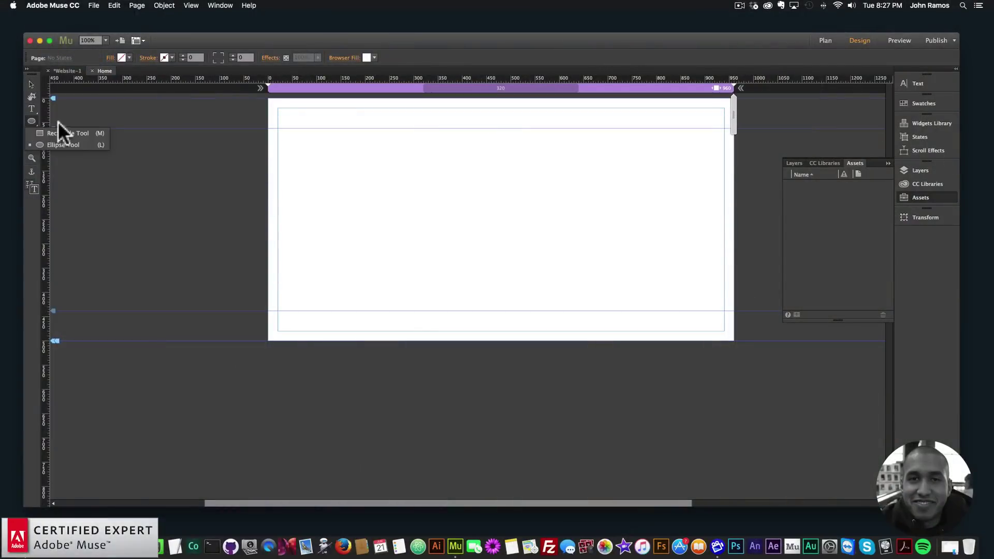
{"action": "left_click", "coordinate": [69, 133]}
{"action": "left_click_drag", "start_coordinate": [324, 134], "coordinate": [458, 251]}
{"action": "left_click", "coordinate": [129, 57]}
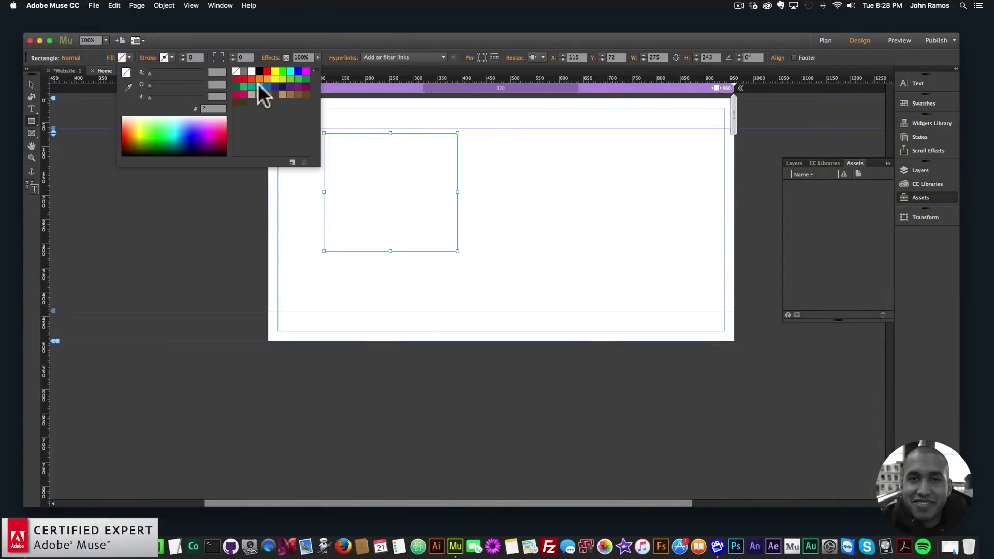
{"action": "left_click", "coordinate": [259, 86]}
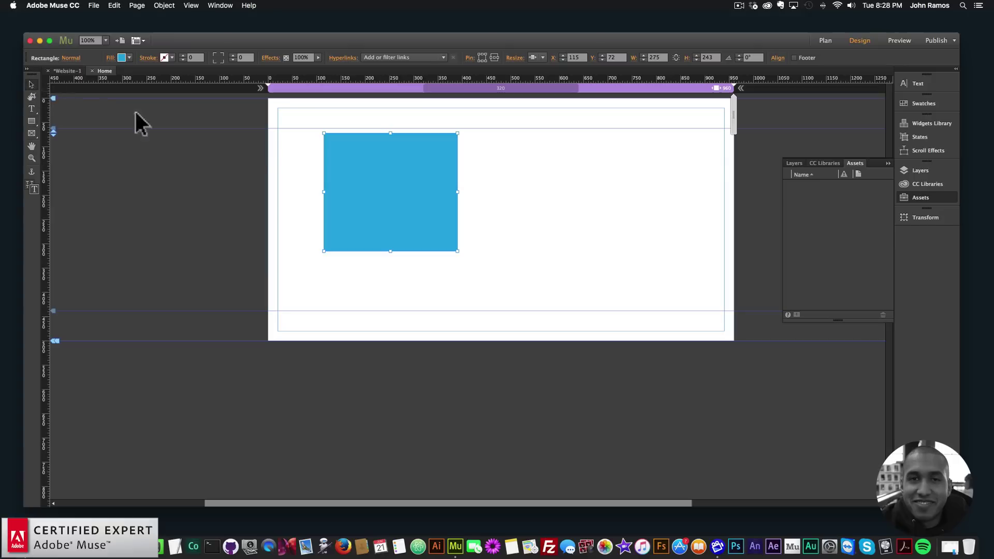
Duplicate the blue rectangle and stagger the copies down the page, one near the right margin and one lower near the left margin
{"action": "key", "text": "super+v"}
{"action": "key", "text": "super+v"}
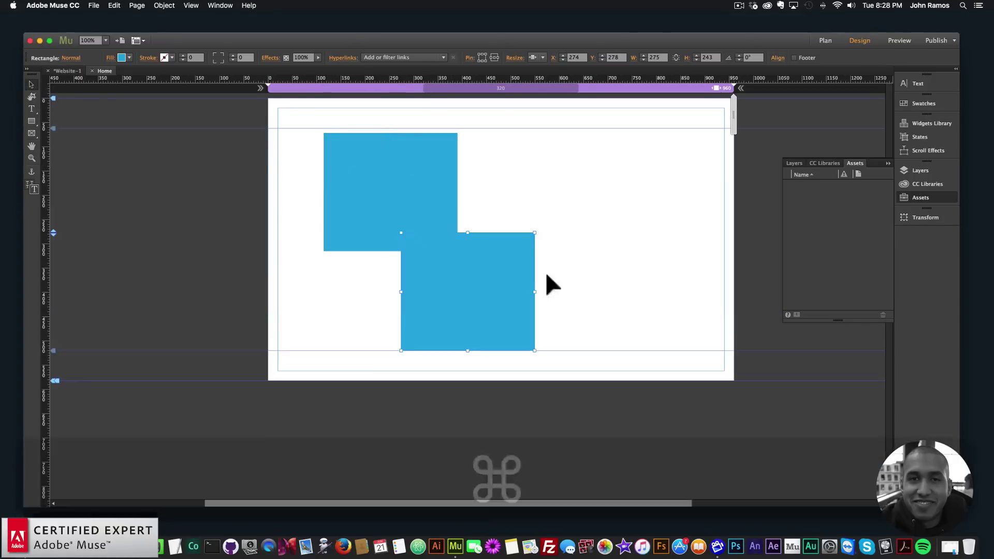
{"action": "key", "text": "super+v"}
{"action": "left_click", "coordinate": [489, 317]}
{"action": "left_click_drag", "start_coordinate": [489, 315], "coordinate": [376, 453]}
{"action": "scroll", "coordinate": [404, 412], "scroll_direction": "up", "scroll_amount": 4}
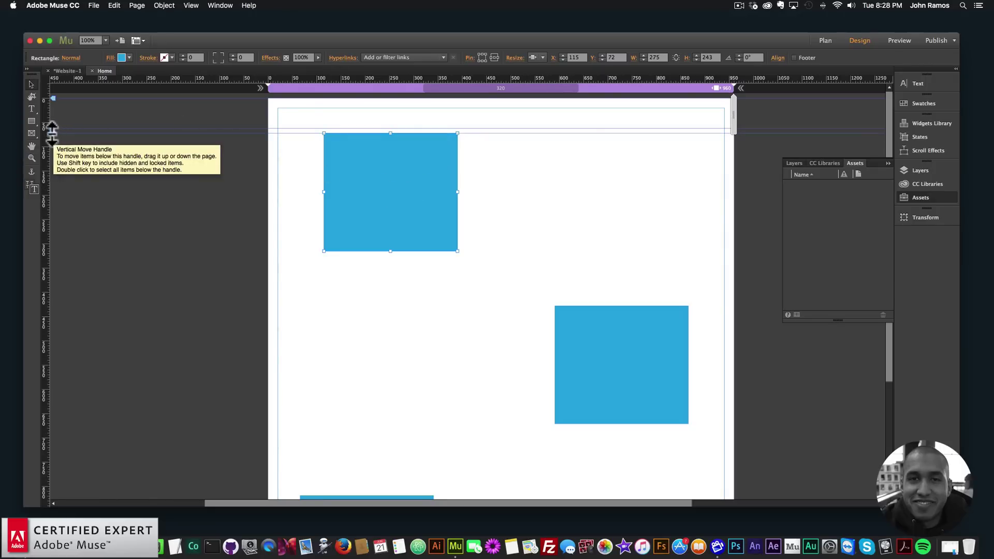
Shift all three blue rectangles down with the vertical move handle, ending with the middle one and the items below it
{"action": "left_click_drag", "start_coordinate": [53, 137], "coordinate": [44, 191]}
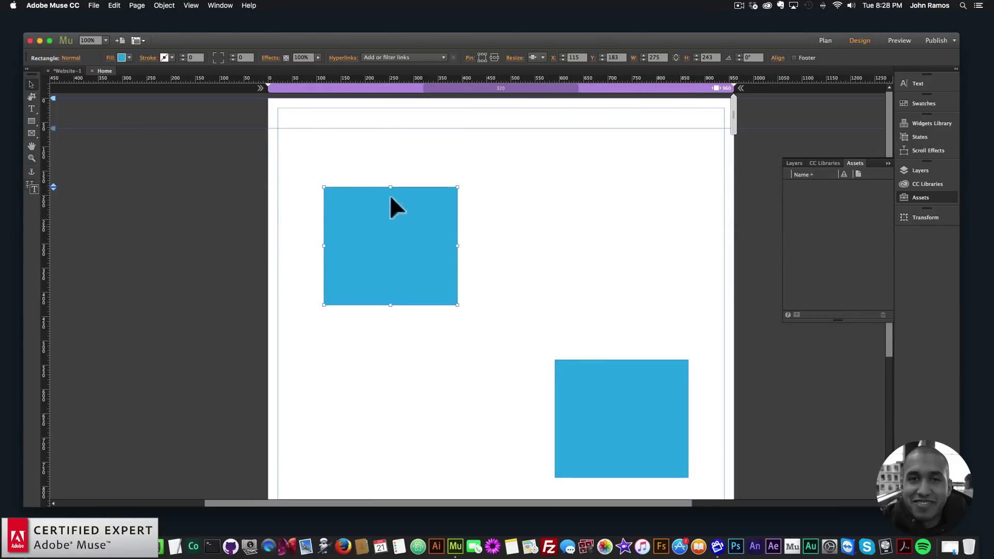
{"action": "left_click_drag", "start_coordinate": [53, 186], "coordinate": [65, 165]}
{"action": "left_click", "coordinate": [621, 381]}
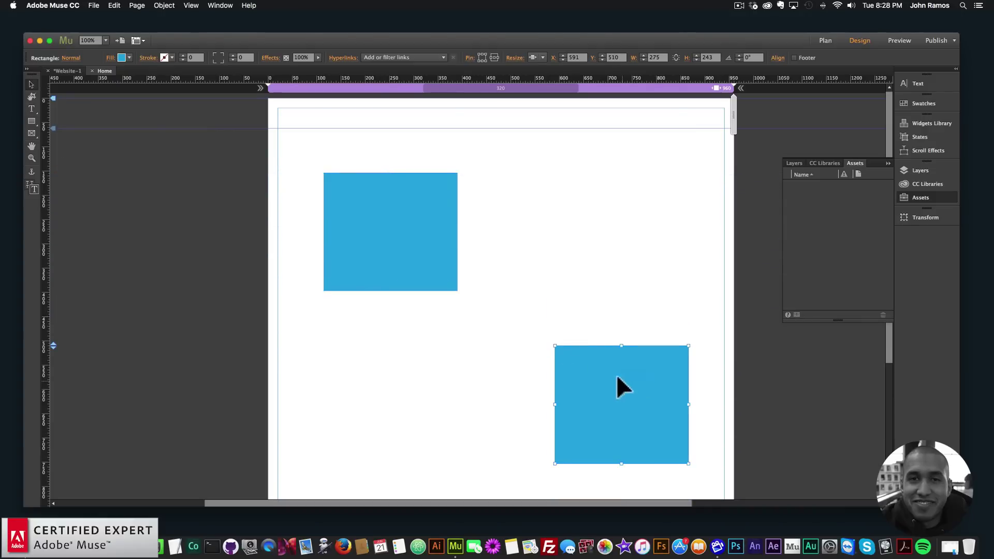
{"action": "scroll", "coordinate": [89, 359], "scroll_direction": "down", "scroll_amount": 4}
{"action": "scroll", "coordinate": [73, 343], "scroll_direction": "down", "scroll_amount": 1}
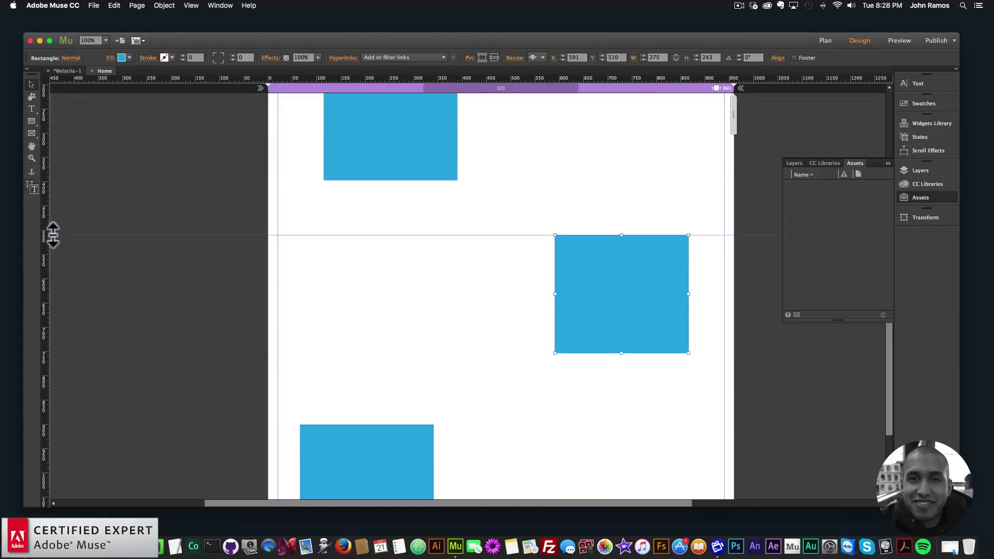
{"action": "mouse_move", "coordinate": [53, 235]}
{"action": "left_mouse_down"}
{"action": "mouse_move", "coordinate": [53, 307]}
{"action": "mouse_move", "coordinate": [62, 229]}
{"action": "mouse_move", "coordinate": [61, 307]}
{"action": "mouse_move", "coordinate": [61, 246]}
{"action": "left_mouse_up"}
{"action": "scroll", "coordinate": [361, 422], "scroll_direction": "down", "scroll_amount": 1}
Move the lowest blue rectangle down to Y 1008 with its vertical move handle
{"action": "left_click", "coordinate": [361, 423]}
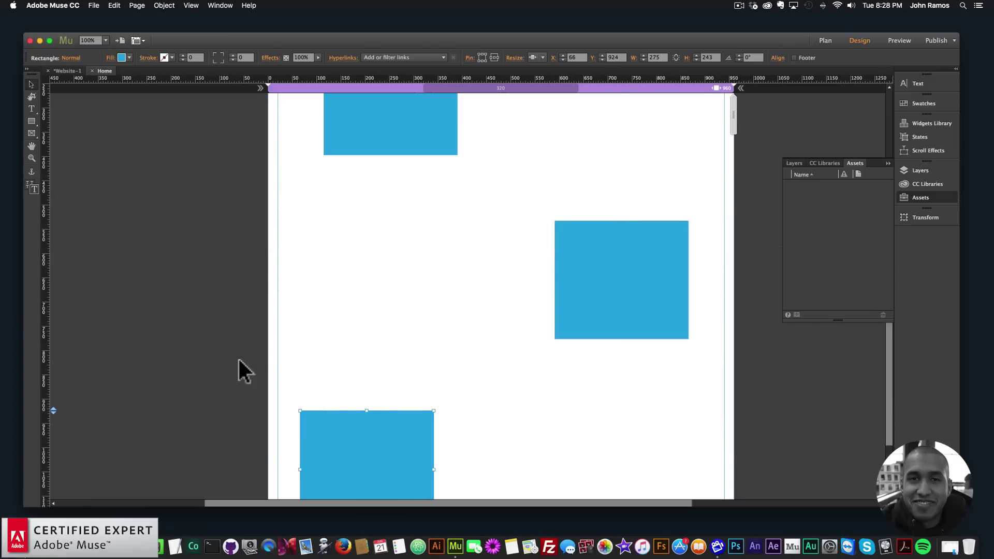
{"action": "scroll", "coordinate": [233, 365], "scroll_direction": "down", "scroll_amount": 3}
{"action": "left_click_drag", "start_coordinate": [57, 338], "coordinate": [64, 378]}
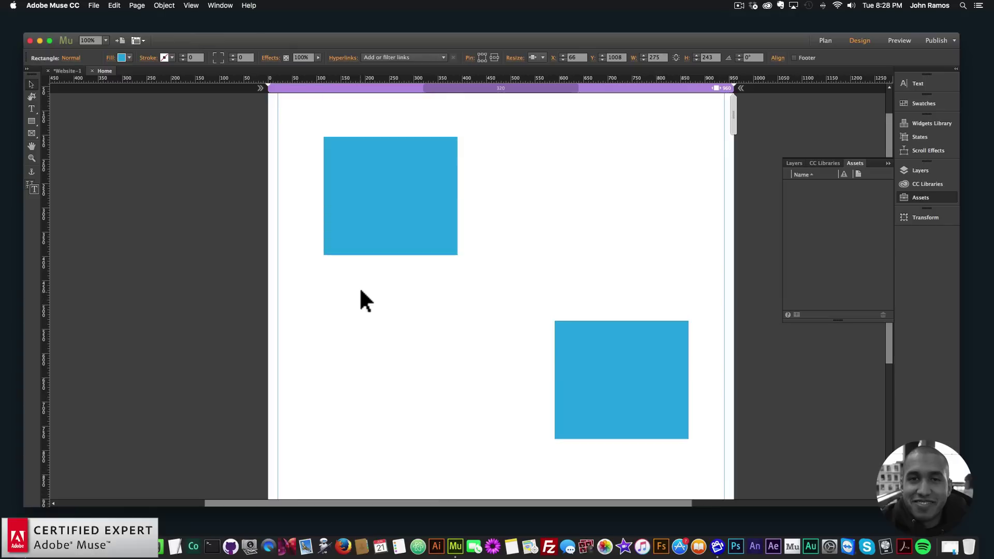
Add a horizontal guide between the upper two rectangles and move it with everything below down to Y 703 using its vertical move handle
{"action": "scroll", "coordinate": [359, 295], "scroll_direction": "up", "scroll_amount": 1}
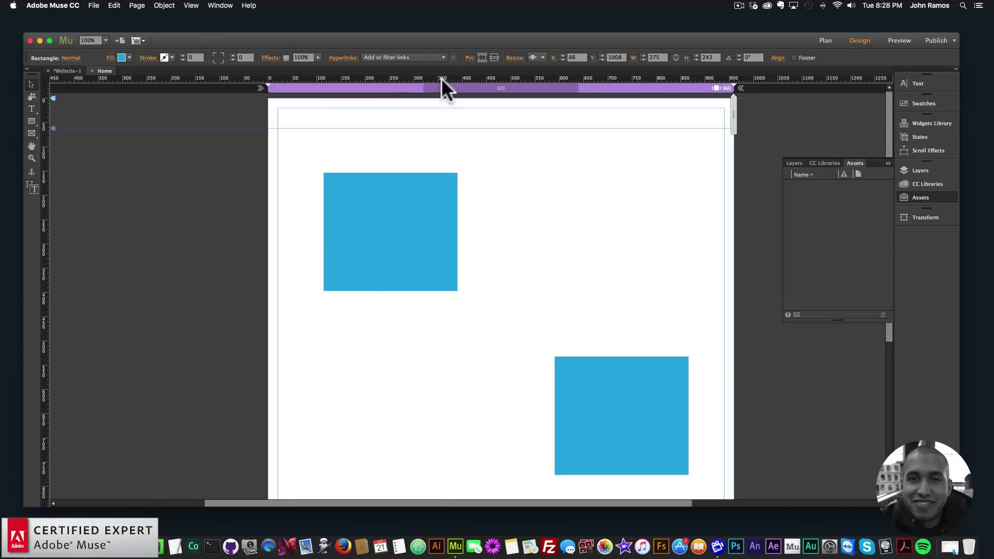
{"action": "left_click_drag", "start_coordinate": [467, 79], "coordinate": [472, 318]}
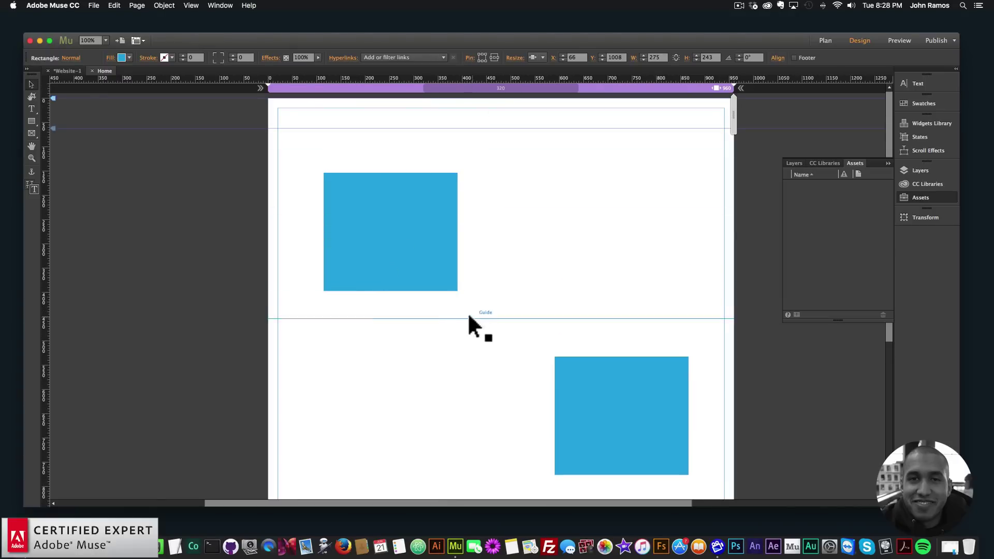
{"action": "left_click_drag", "start_coordinate": [343, 348], "coordinate": [377, 305]}
{"action": "left_click_drag", "start_coordinate": [52, 320], "coordinate": [89, 442]}
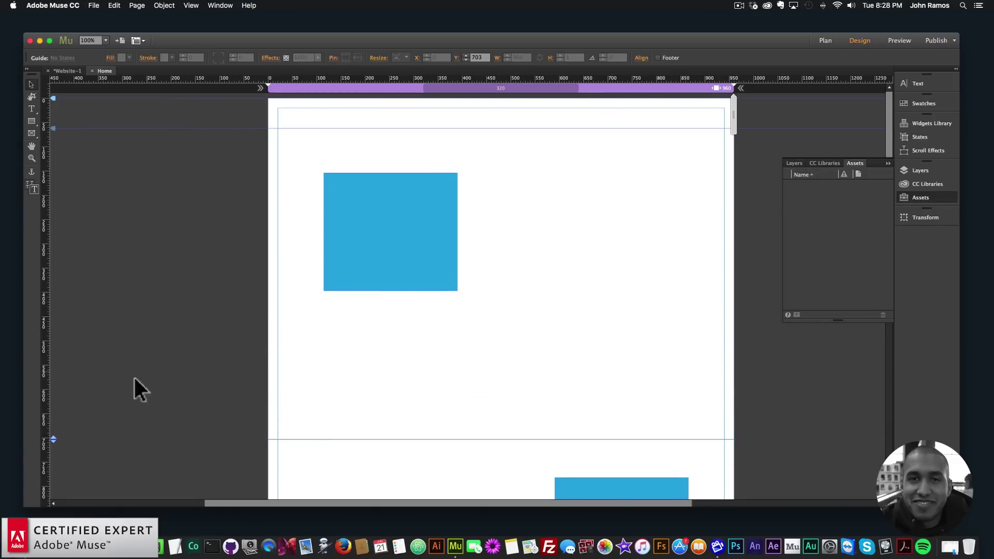
Delete all three blue rectangles to clear the page
{"action": "scroll", "coordinate": [381, 372], "scroll_direction": "down", "scroll_amount": 10}
{"action": "left_click", "coordinate": [617, 214]}
{"action": "key", "text": "BackSpace"}
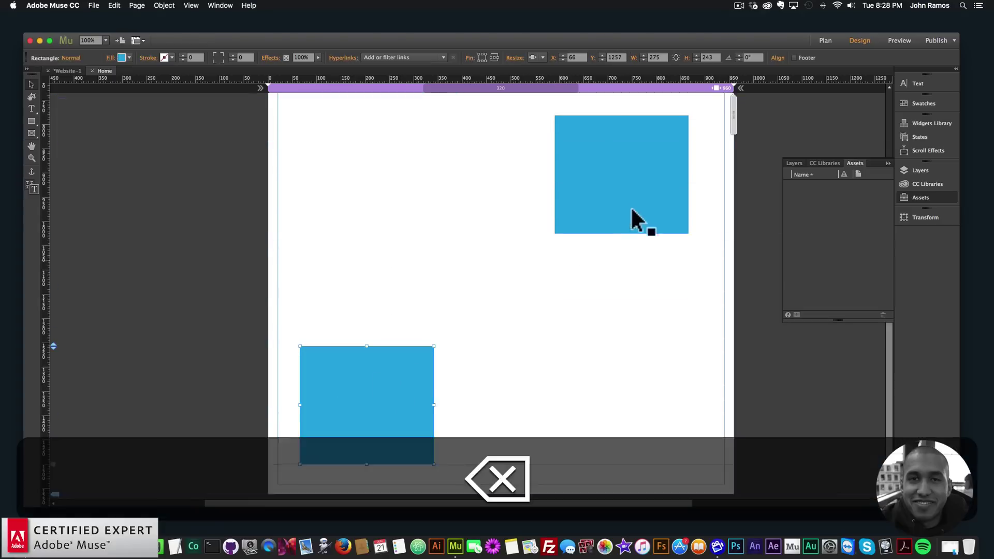
{"action": "scroll", "coordinate": [629, 211], "scroll_direction": "up", "scroll_amount": 10}
{"action": "key", "text": "BackSpace"}
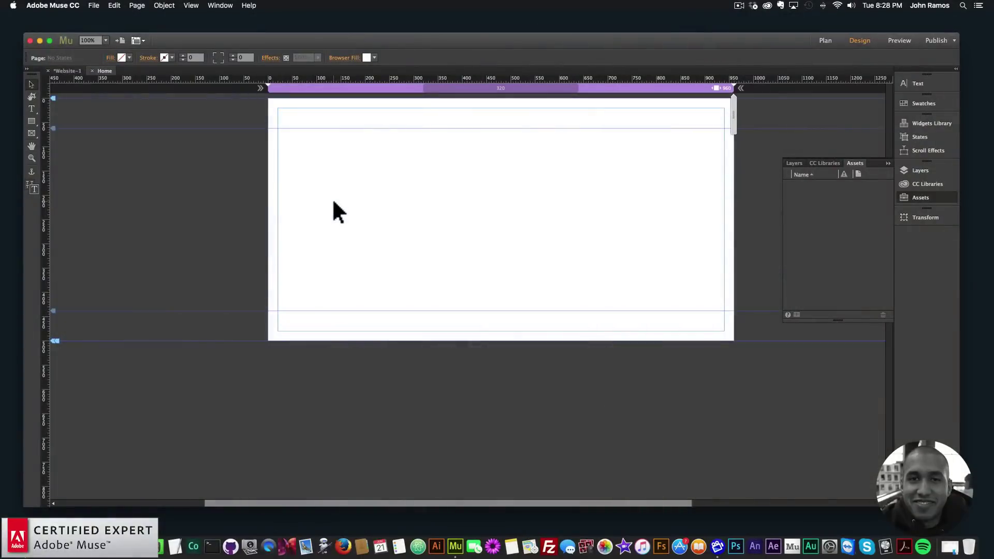
Draw an image frame about 446 by 297 px and position it at X 20, Y 62 against the page margin
{"action": "left_click", "coordinate": [29, 131]}
{"action": "left_click_drag", "start_coordinate": [301, 144], "coordinate": [517, 288]}
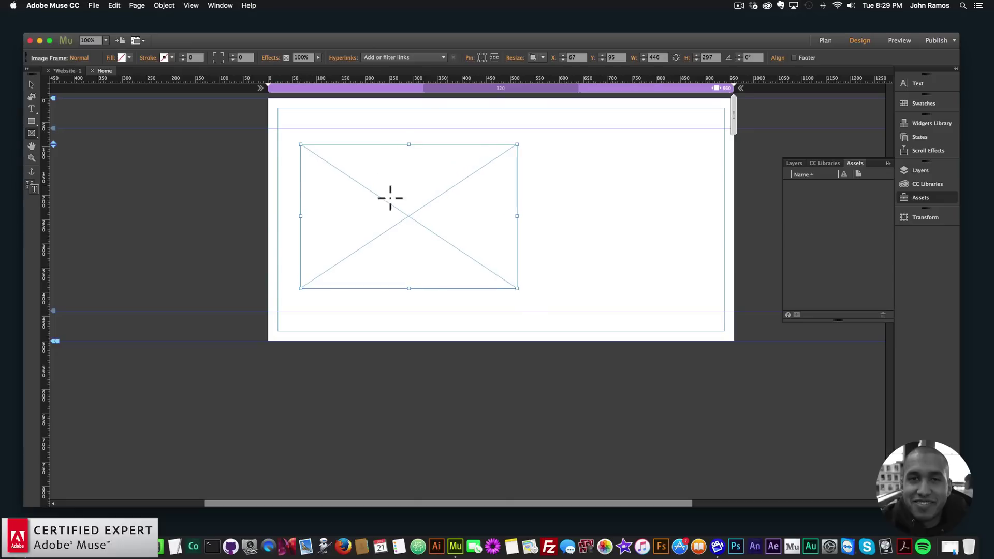
{"action": "left_click", "coordinate": [31, 85]}
{"action": "left_click_drag", "start_coordinate": [417, 193], "coordinate": [405, 185]}
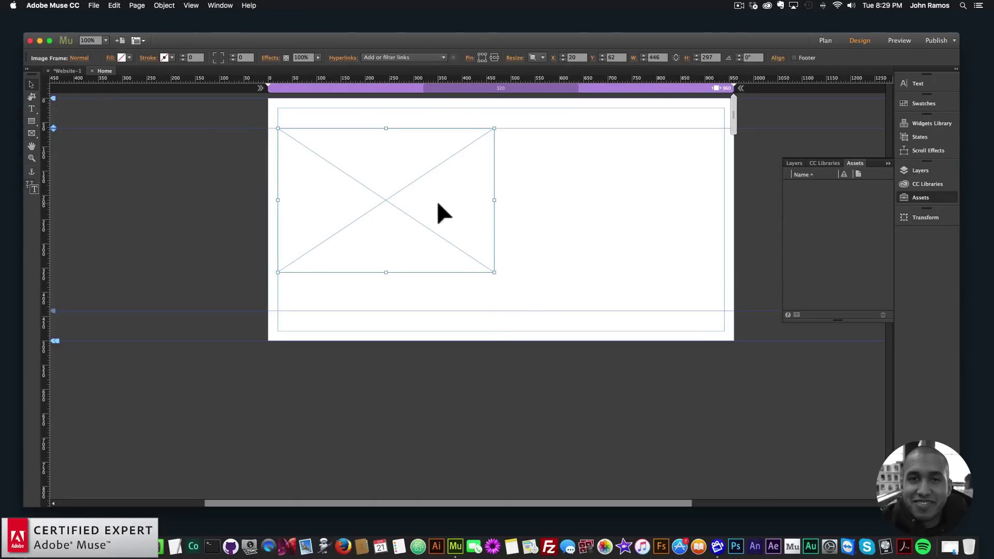
Duplicate the image frame and place the copy beside the original at X 494, Y 62
{"action": "key", "text": "super+c"}
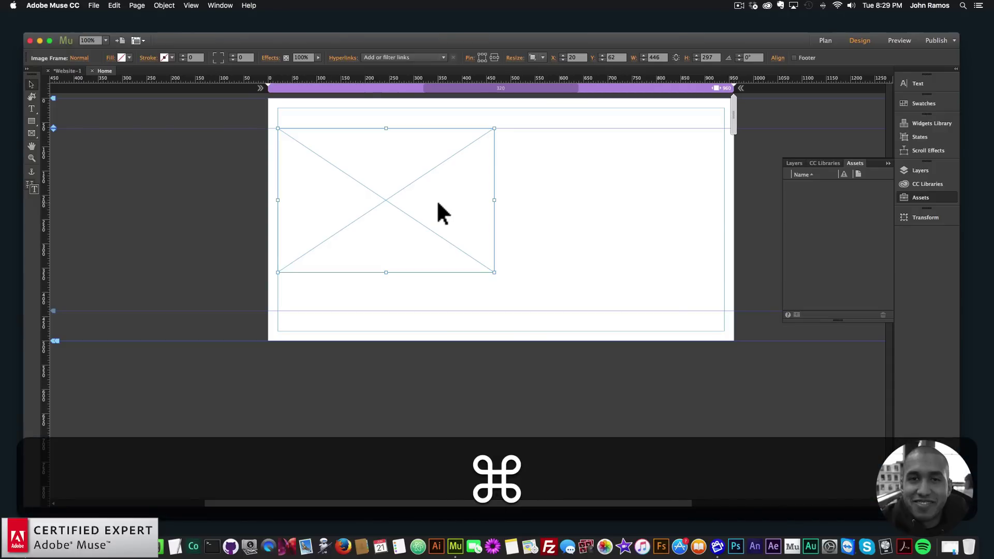
{"action": "key", "text": "super+v"}
{"action": "left_click_drag", "start_coordinate": [420, 239], "coordinate": [573, 158]}
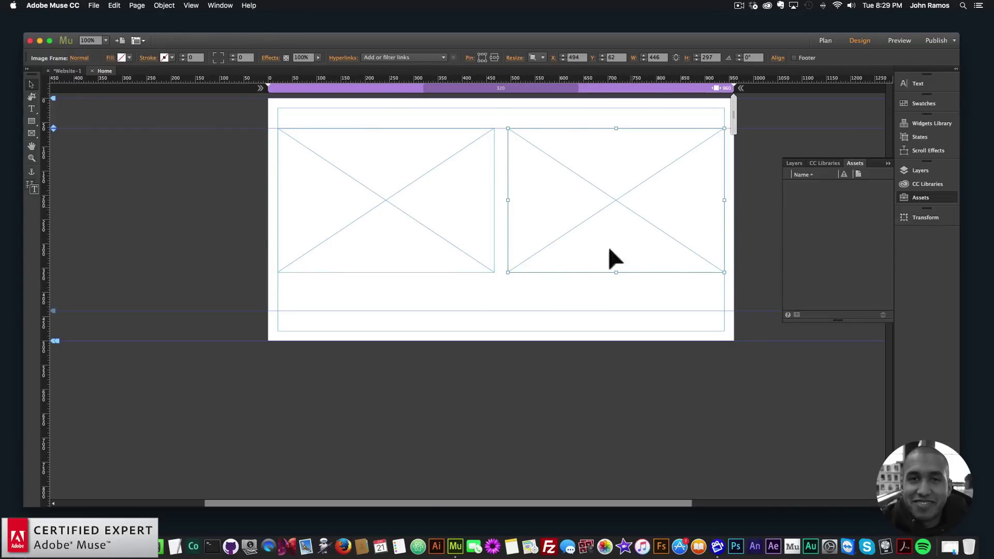
{"action": "left_click", "coordinate": [533, 288]}
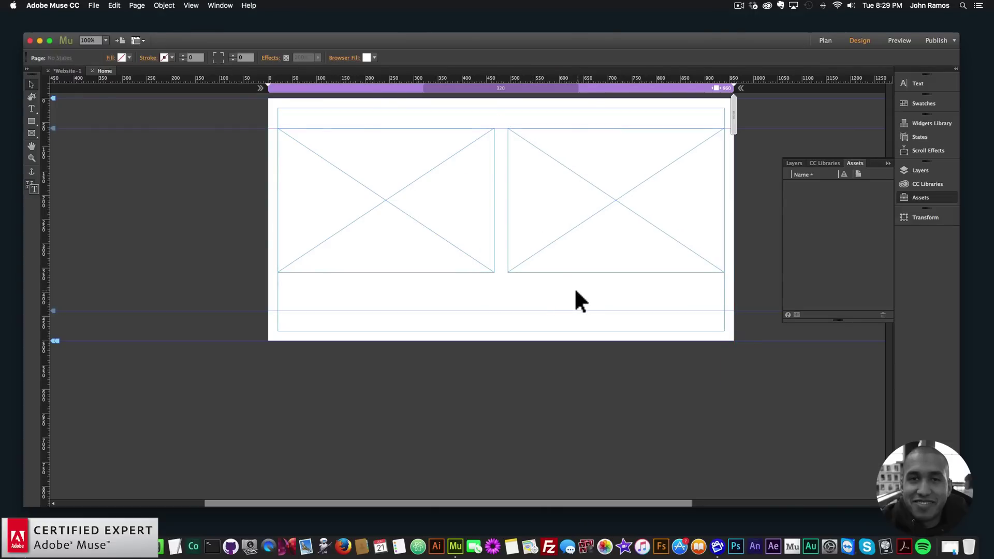
{"action": "left_click", "coordinate": [492, 268]}
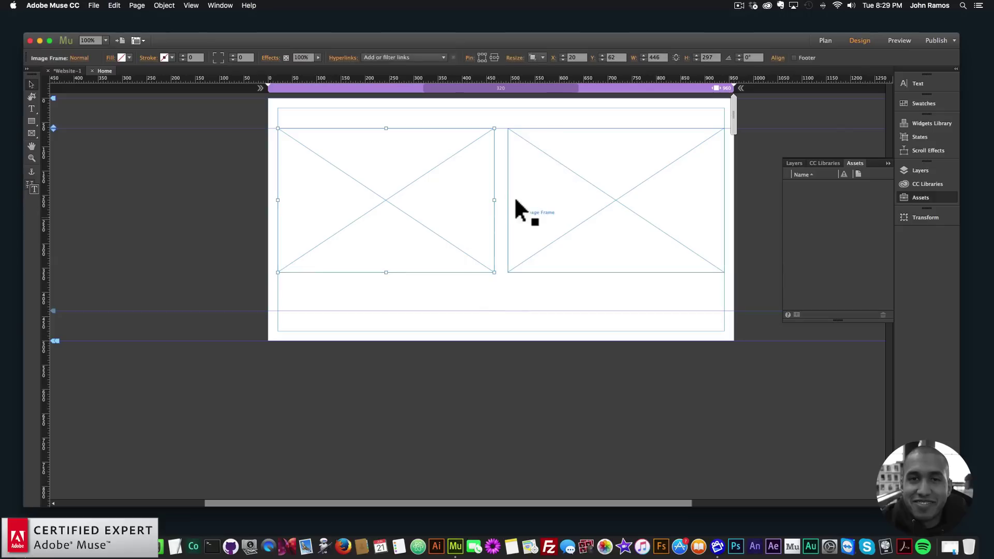
{"action": "left_click", "coordinate": [508, 303]}
Switch to Finder, place image-1.jpeg at full size below the frames, and cut it from the page
{"action": "left_click", "coordinate": [78, 546]}
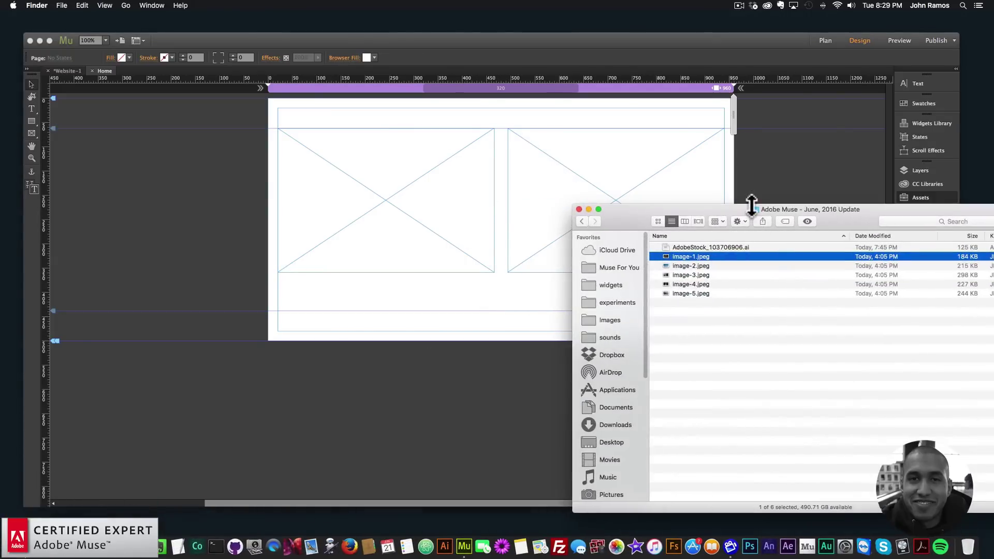
{"action": "left_click_drag", "start_coordinate": [768, 286], "coordinate": [420, 294]}
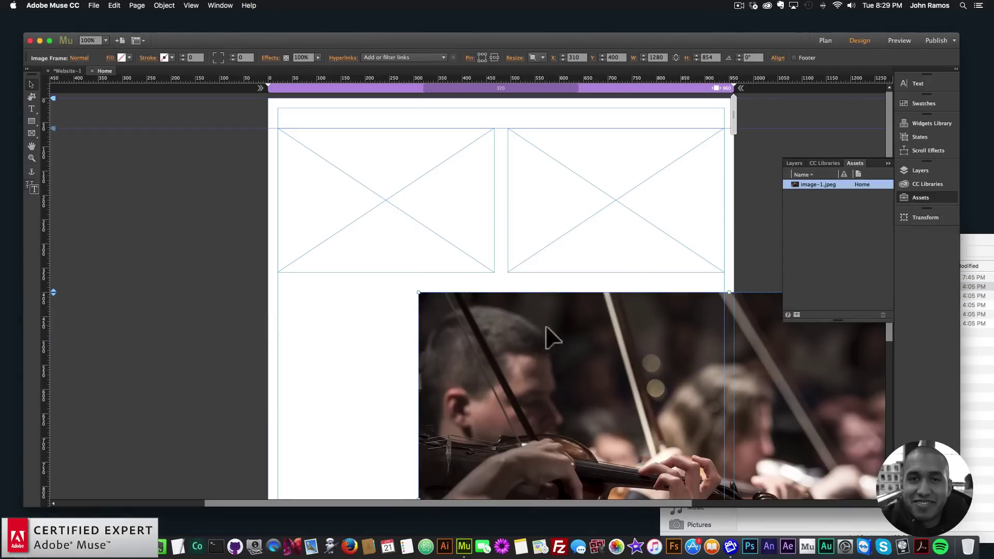
{"action": "right_click", "coordinate": [556, 322]}
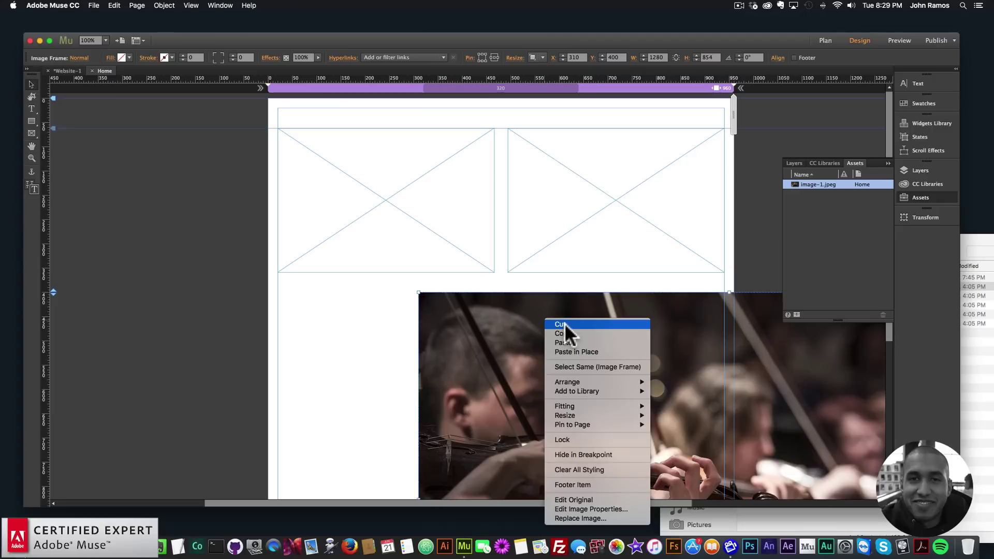
{"action": "left_click", "coordinate": [564, 323]}
Paste the cut image into the left image frame as its background image
{"action": "left_click", "coordinate": [391, 171]}
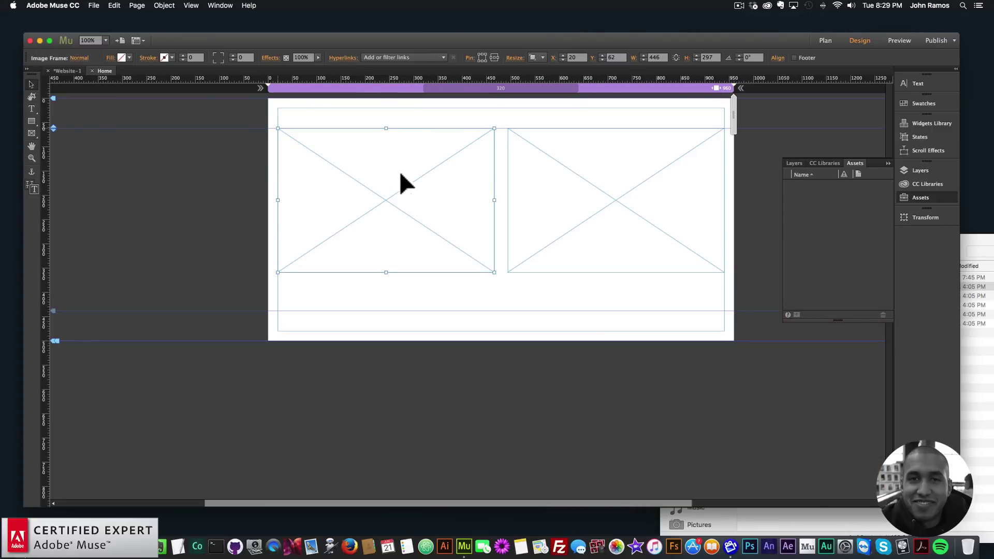
{"action": "right_click", "coordinate": [398, 160]}
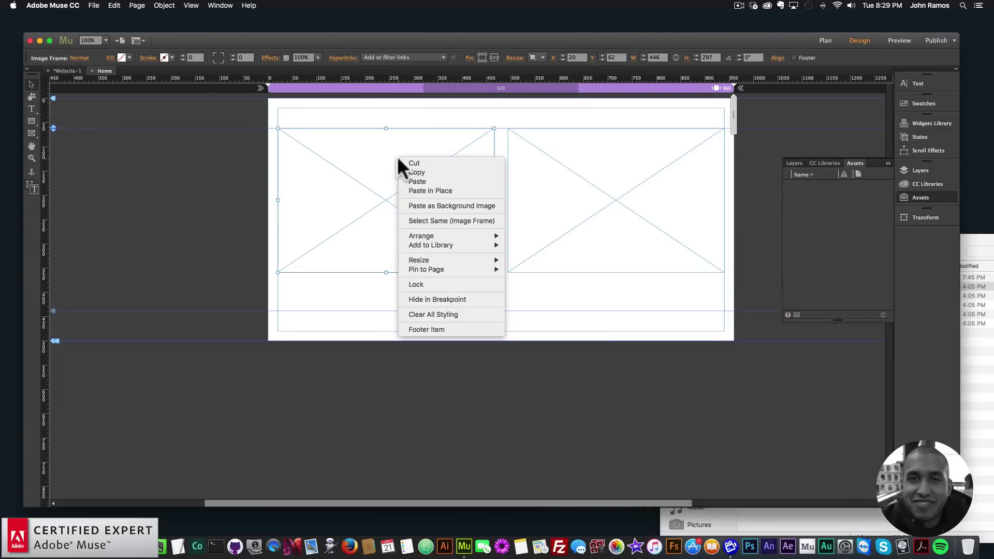
{"action": "left_click", "coordinate": [446, 205]}
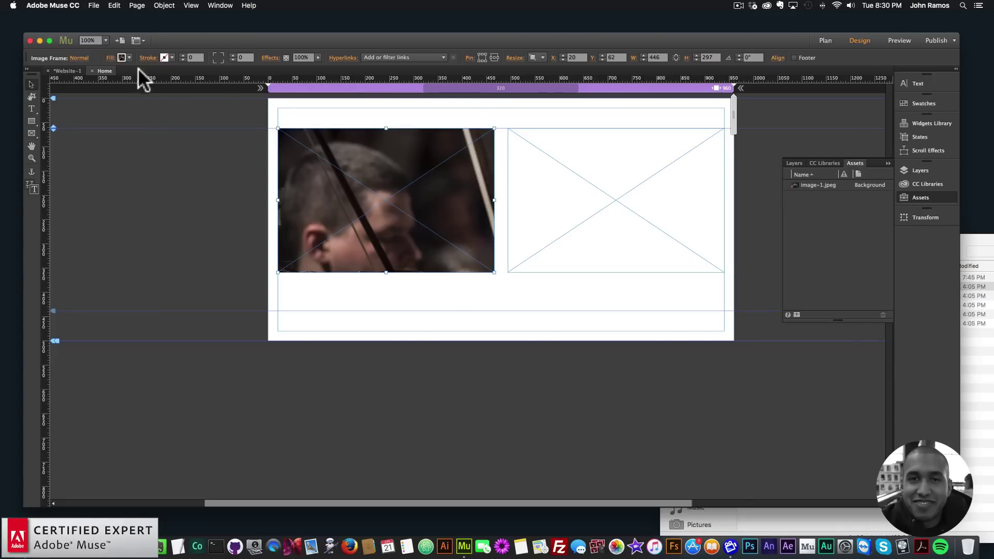
Set the fitting of the left frame's background image to Scale to Fill
{"action": "left_click", "coordinate": [121, 58]}
{"action": "left_click", "coordinate": [163, 155]}
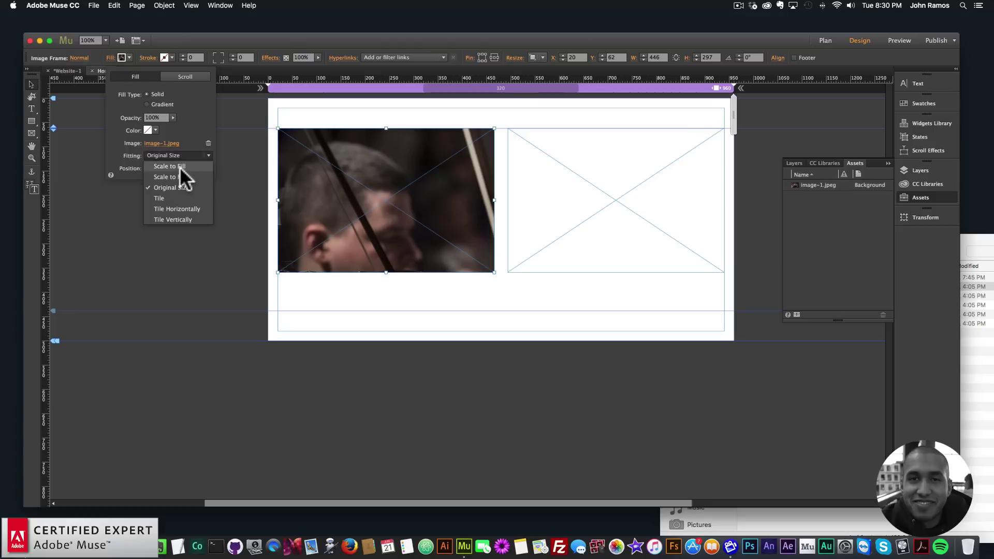
{"action": "left_click", "coordinate": [179, 165]}
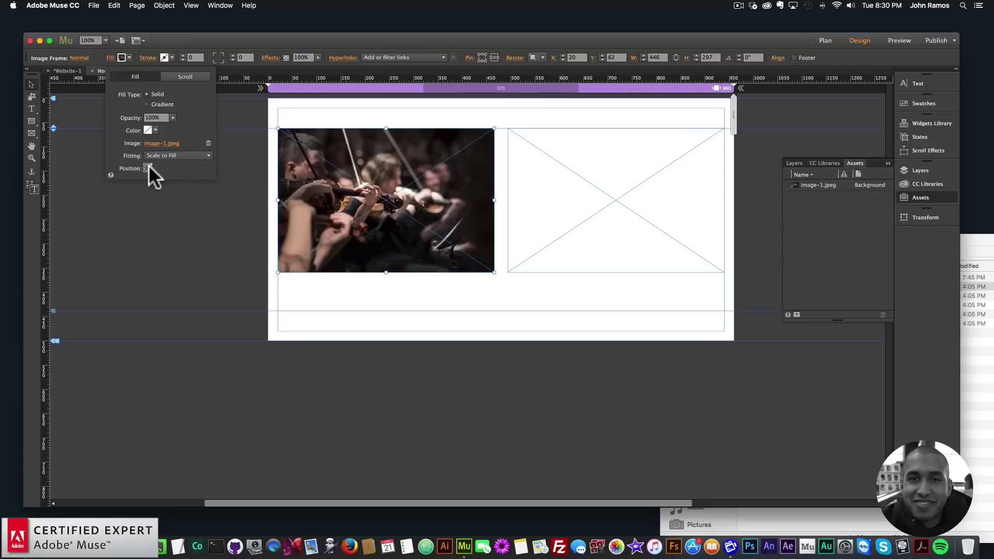
{"action": "left_click", "coordinate": [298, 200]}
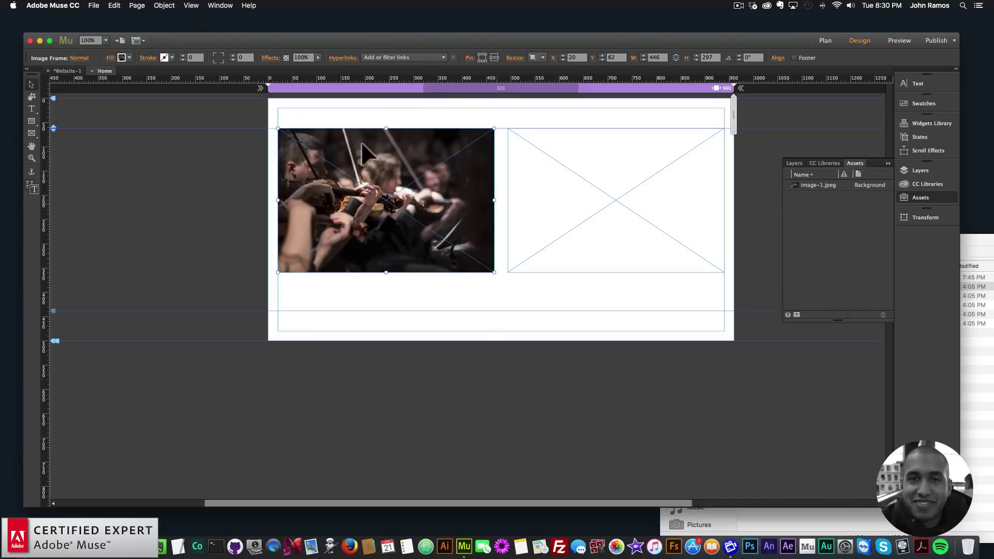
{"action": "left_click", "coordinate": [191, 5]}
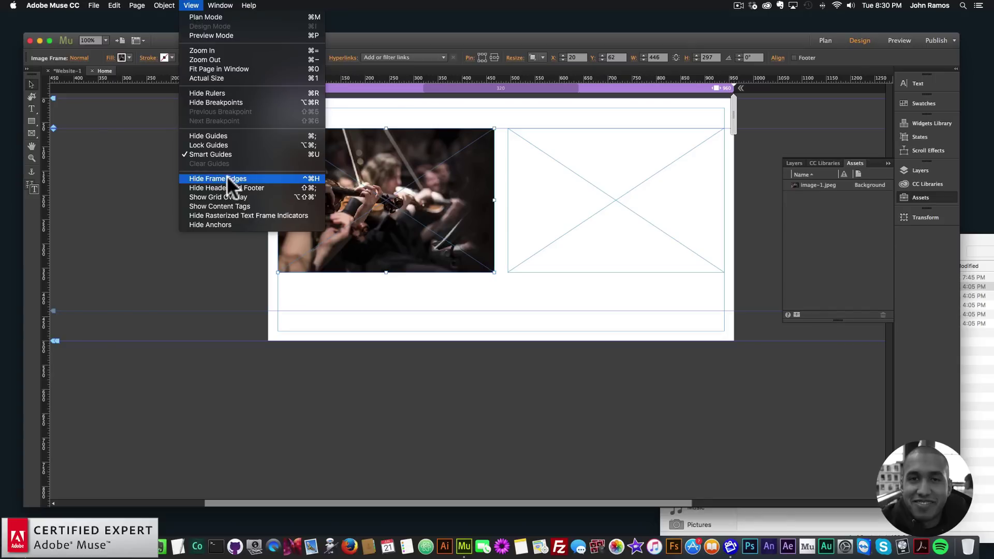
{"action": "left_click", "coordinate": [600, 235]}
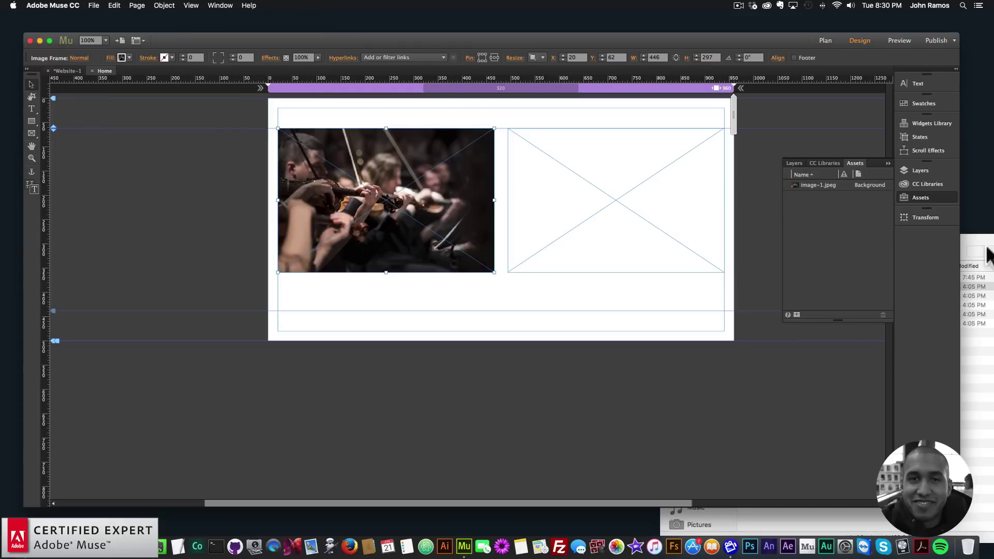
Place image-1.jpeg into the empty right image frame and undo the placement
{"action": "left_click", "coordinate": [982, 262]}
{"action": "left_click_drag", "start_coordinate": [761, 288], "coordinate": [580, 178]}
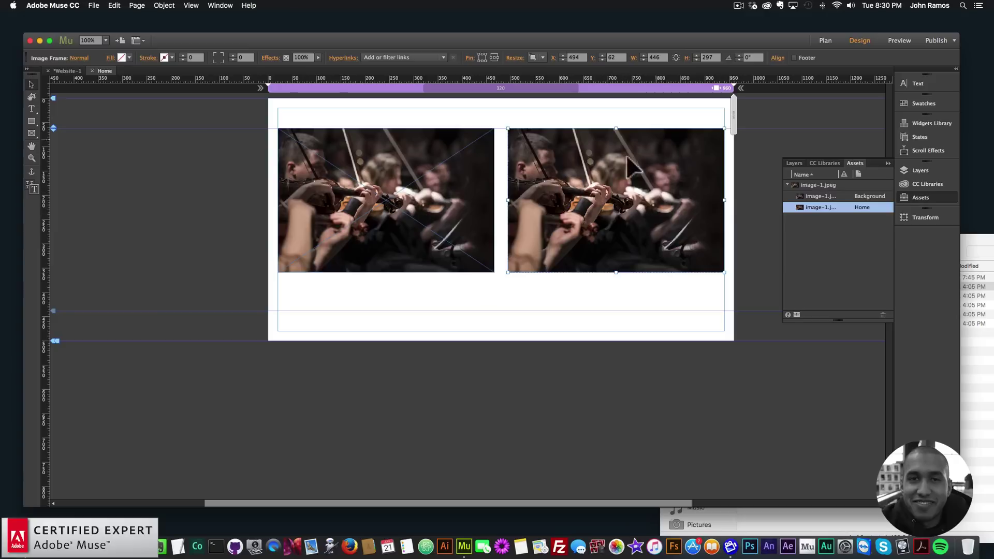
{"action": "key", "text": "super+z"}
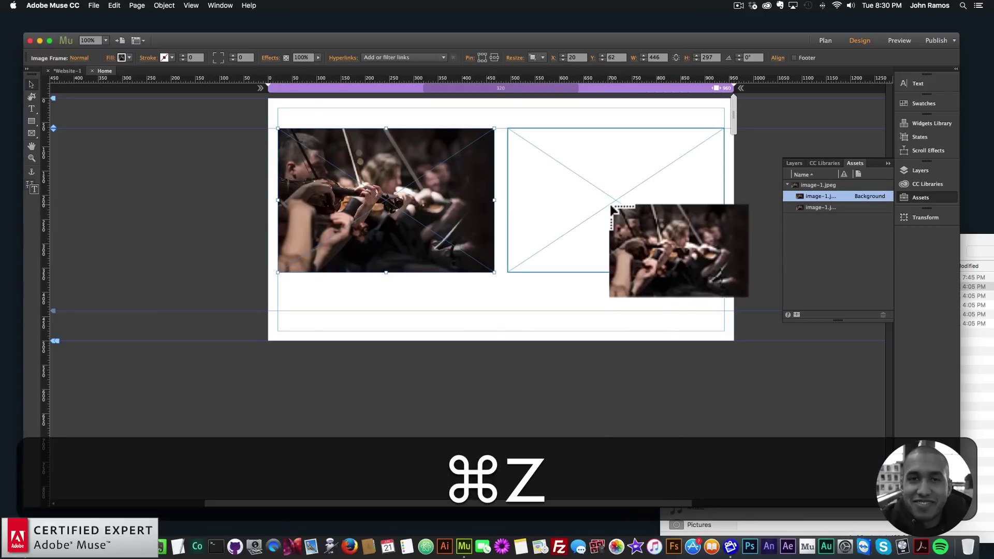
Load image-1.jpeg from Finder and place it inside the right image frame
{"action": "left_click", "coordinate": [987, 251]}
{"action": "left_click_drag", "start_coordinate": [783, 288], "coordinate": [527, 281]}
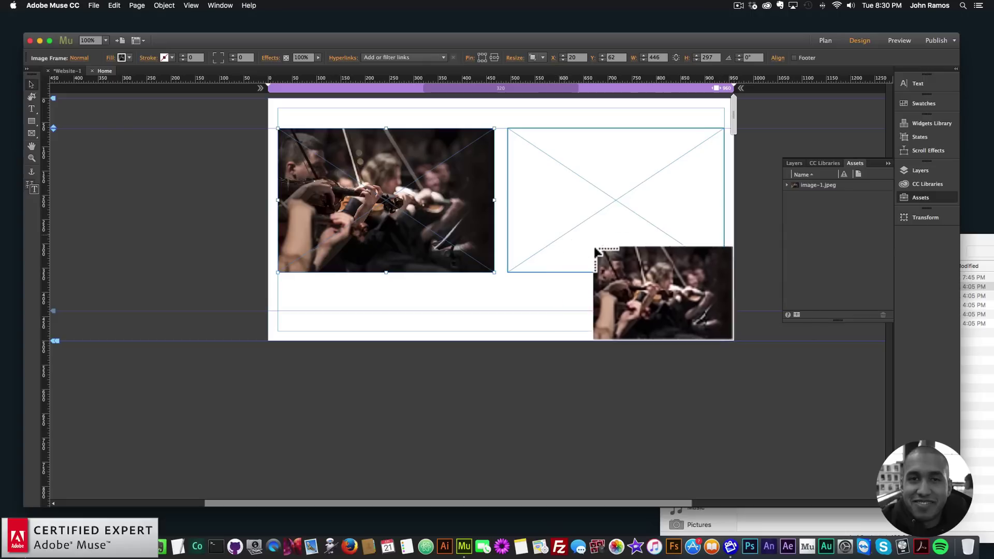
{"action": "left_click", "coordinate": [583, 166]}
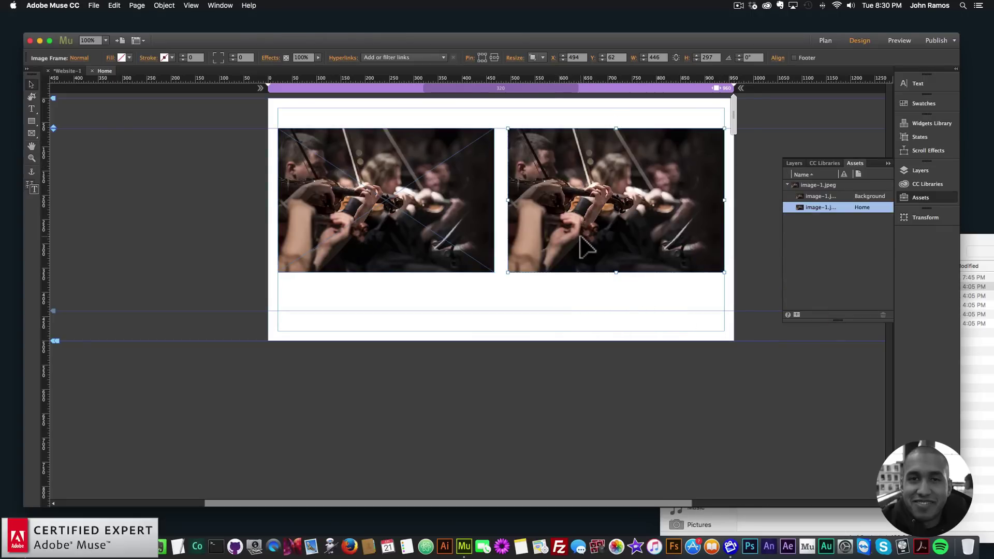
Place another image-1.jpeg at full size below the two frames, delete it, and select the right frame
{"action": "left_click", "coordinate": [983, 259]}
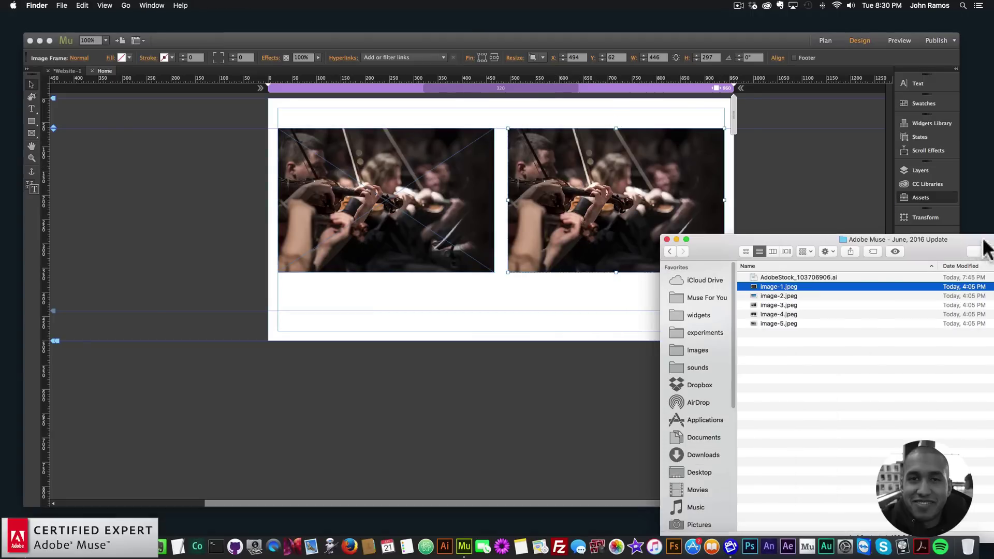
{"action": "left_click_drag", "start_coordinate": [761, 267], "coordinate": [370, 297]}
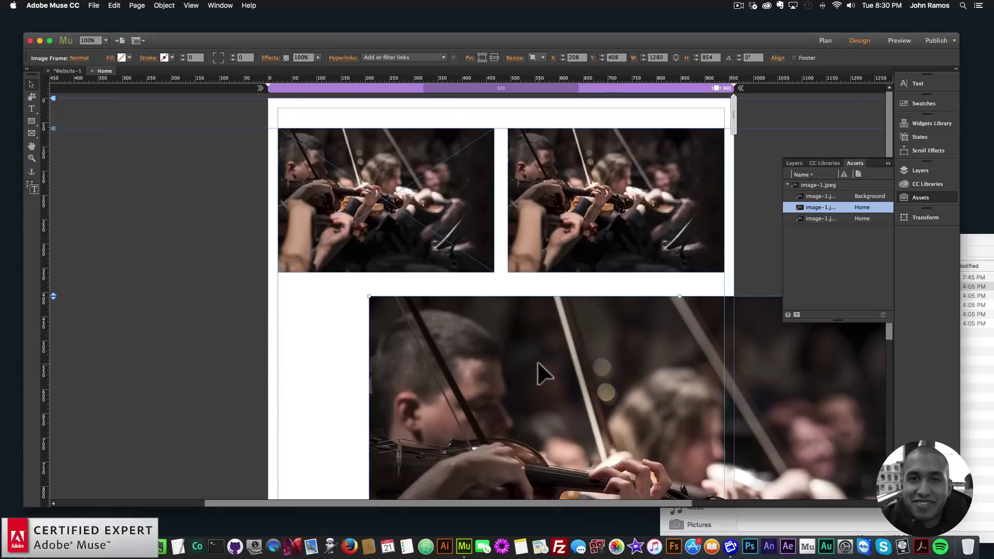
{"action": "key", "text": "BackSpace"}
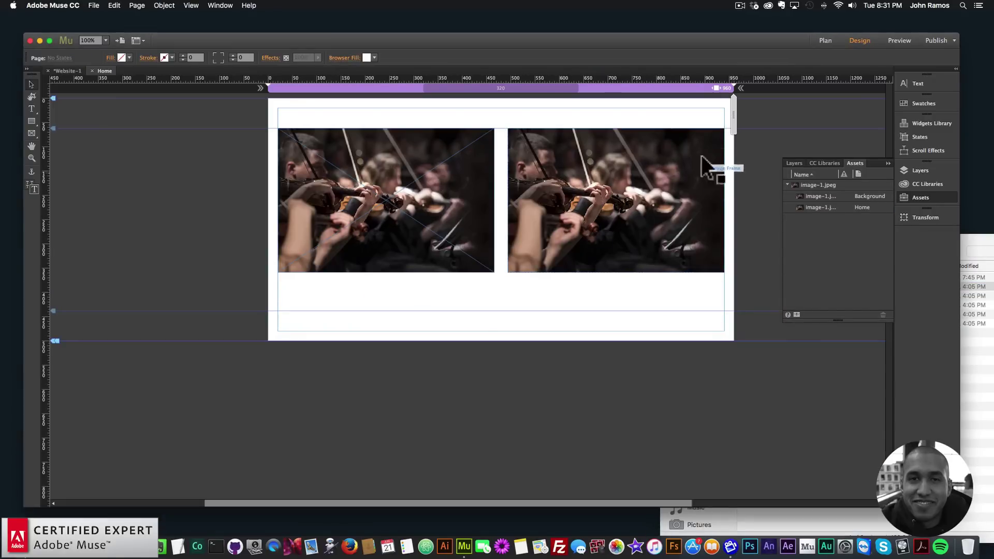
{"action": "left_click", "coordinate": [608, 199]}
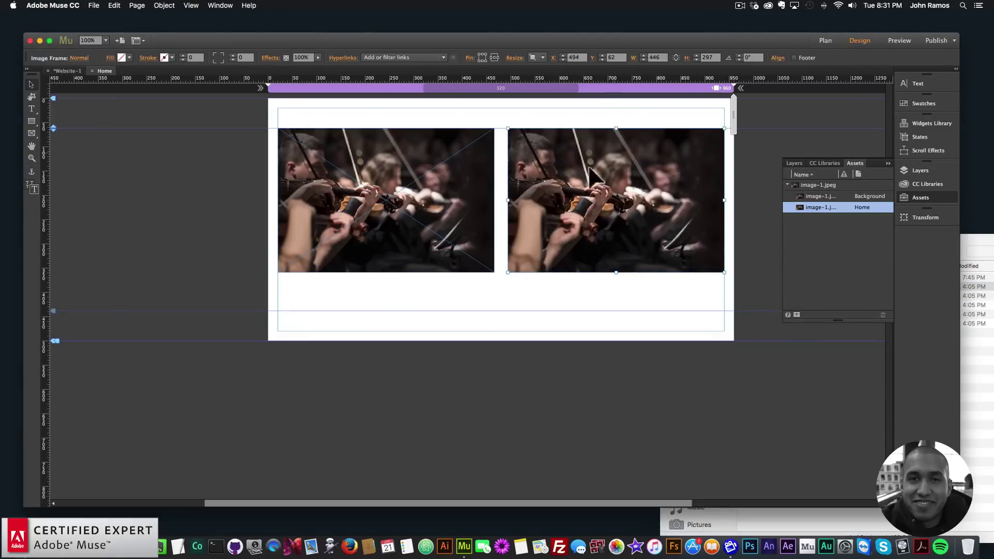
Try moving the picture inside the right image frame, undo the move, and deselect it
{"action": "double_click", "coordinate": [624, 202]}
{"action": "left_click_drag", "start_coordinate": [618, 208], "coordinate": [619, 184]}
{"action": "key", "text": "super+z"}
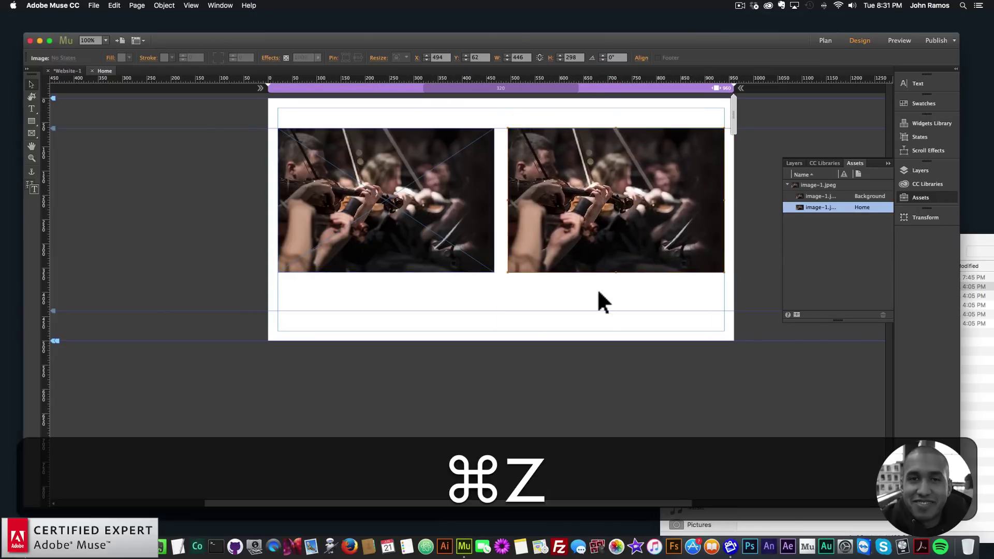
{"action": "left_click", "coordinate": [607, 293]}
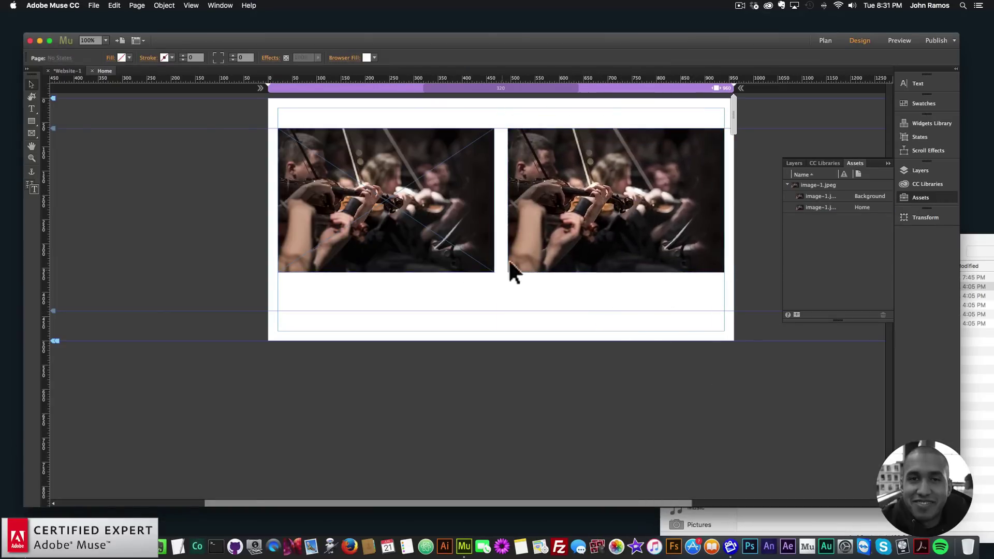
View the right image's Tooltip and Alternative Text properties and cancel without entering anything
{"action": "left_click", "coordinate": [583, 212]}
{"action": "right_click", "coordinate": [598, 181]}
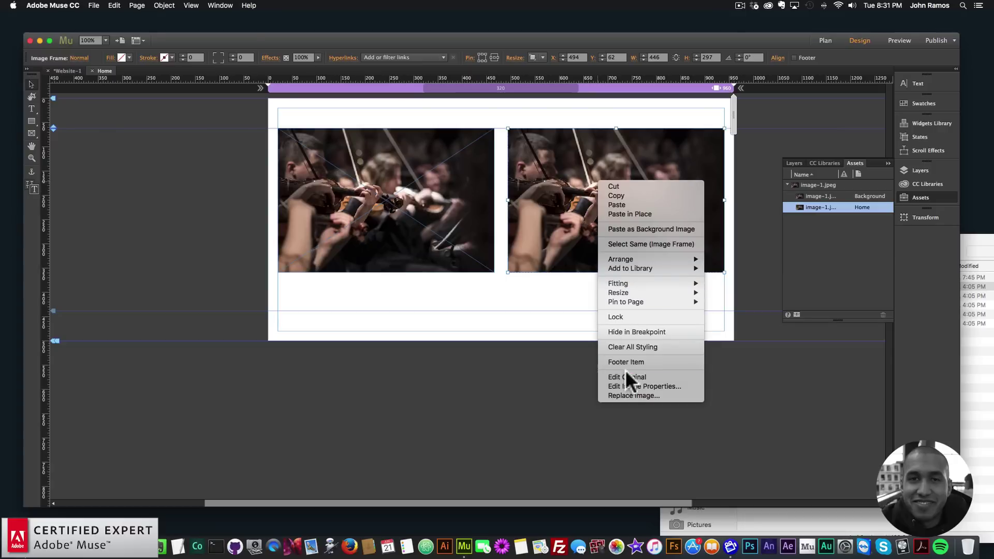
{"action": "left_click", "coordinate": [626, 386]}
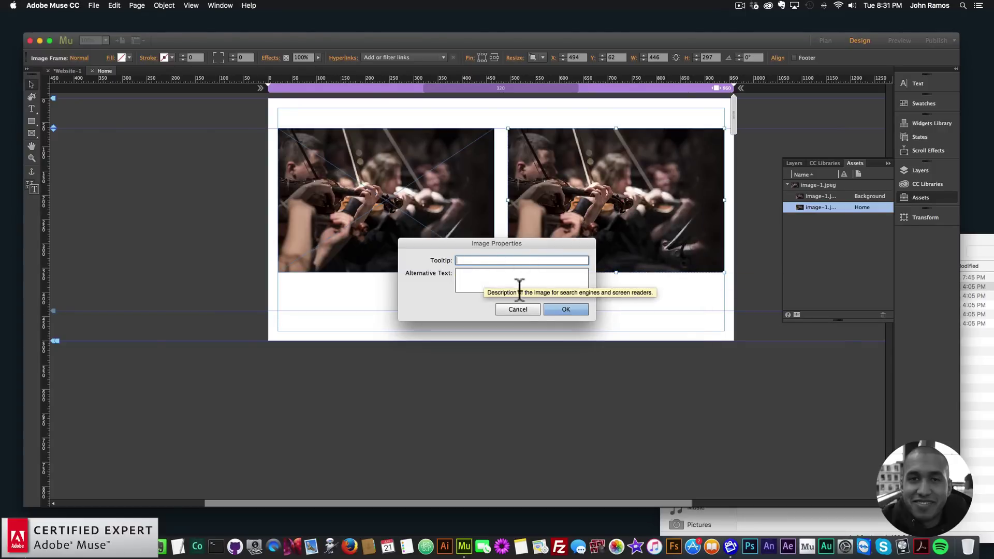
{"action": "left_click", "coordinate": [520, 309]}
Check the fill settings of the left image frame that holds the background image
{"action": "left_click", "coordinate": [414, 187]}
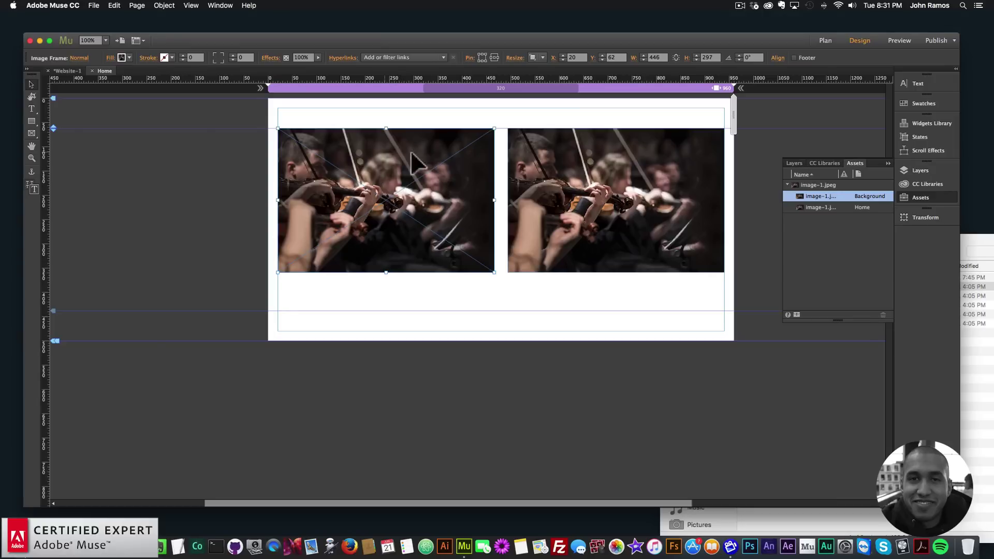
{"action": "left_click", "coordinate": [121, 58]}
{"action": "left_click", "coordinate": [456, 223]}
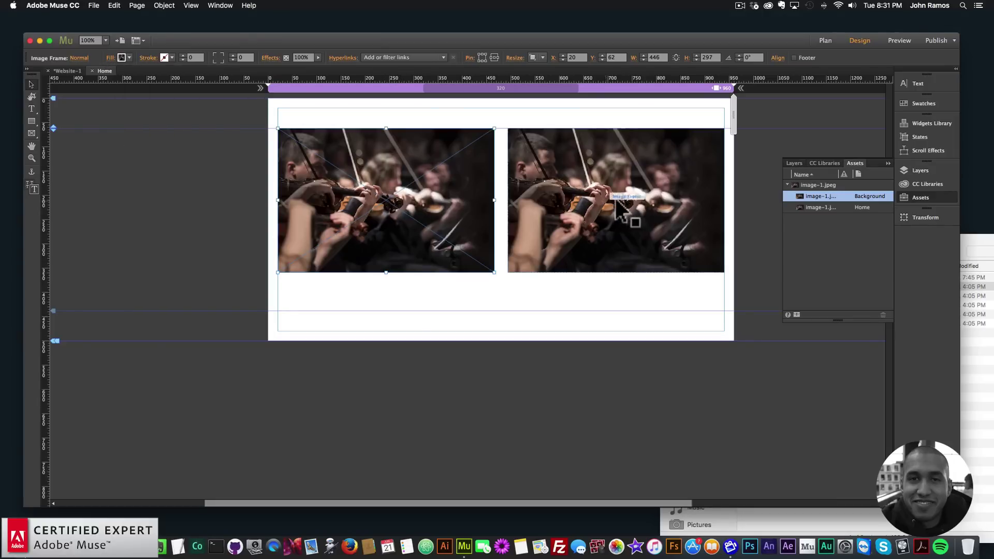
Try moving the picture inside the right frame again, undo that, and select the left frame
{"action": "left_click", "coordinate": [591, 194]}
{"action": "left_click", "coordinate": [628, 191]}
{"action": "left_click_drag", "start_coordinate": [627, 191], "coordinate": [610, 160]}
{"action": "key", "text": "super+z"}
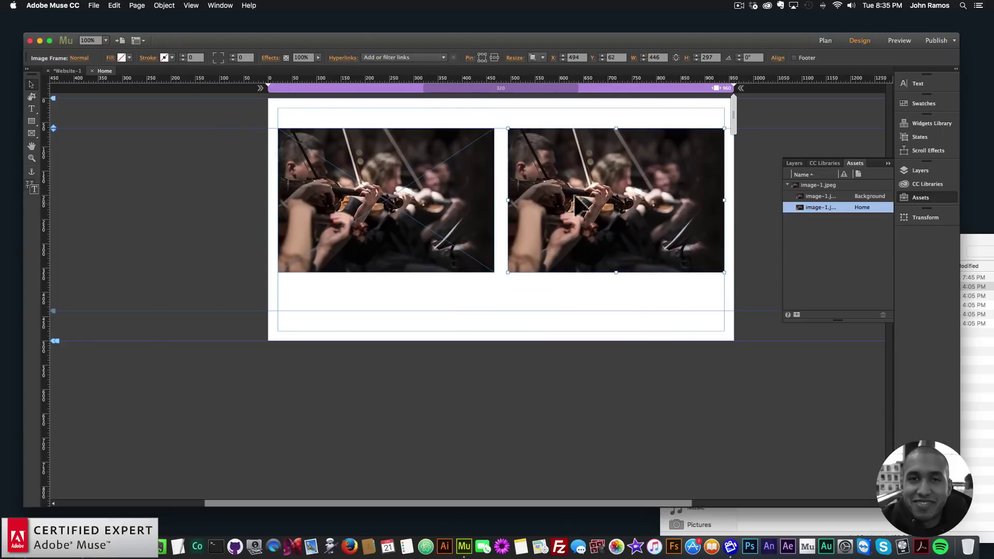
{"action": "left_click", "coordinate": [440, 197]}
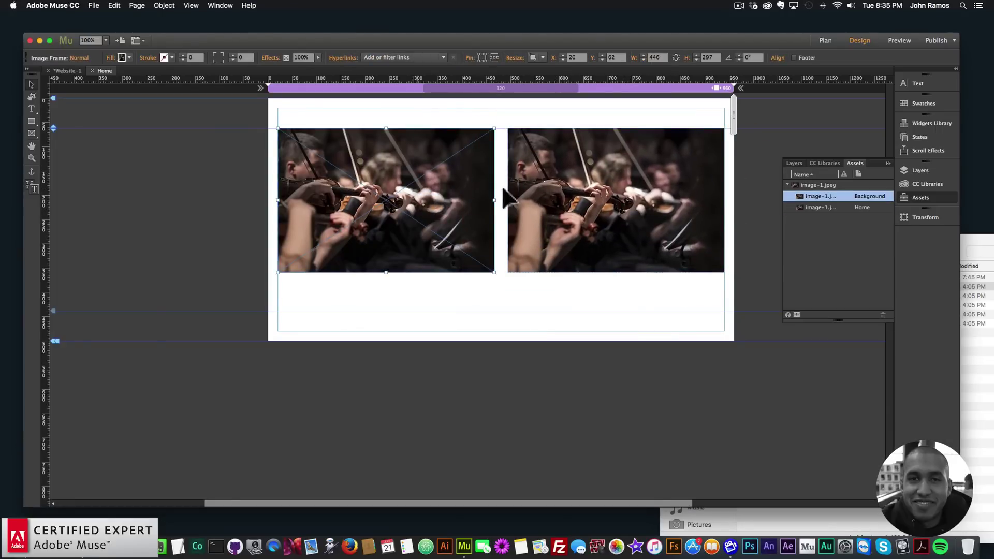
Draw an elliptical image frame about 325 × 279 px below the two pictures and place image-5.jpeg from Finder inside it
{"action": "left_click_drag", "start_coordinate": [28, 133], "coordinate": [58, 155]}
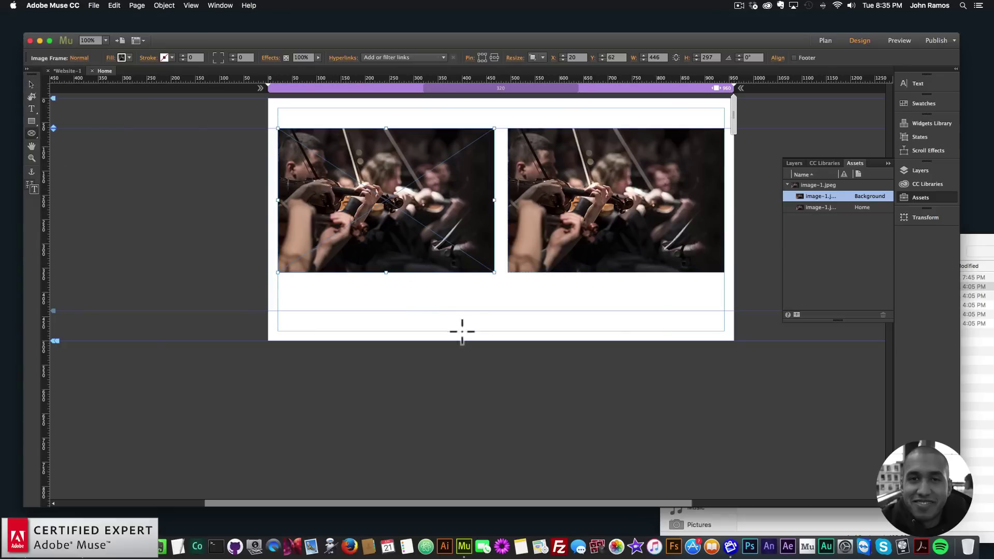
{"action": "mouse_move", "coordinate": [443, 300]}
{"action": "left_mouse_down"}
{"action": "mouse_move", "coordinate": [599, 421]}
{"action": "mouse_move", "coordinate": [601, 436]}
{"action": "left_mouse_up"}
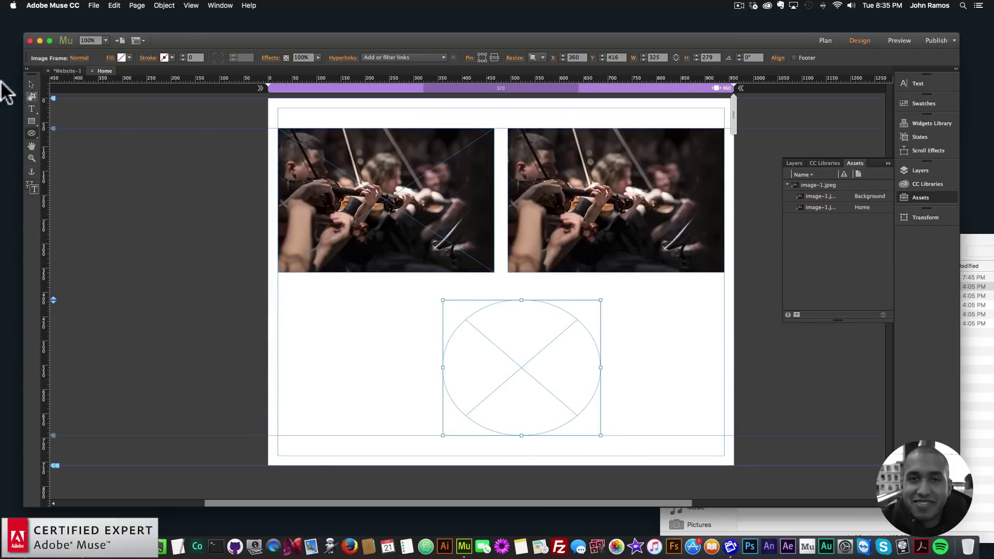
{"action": "left_click", "coordinate": [990, 384]}
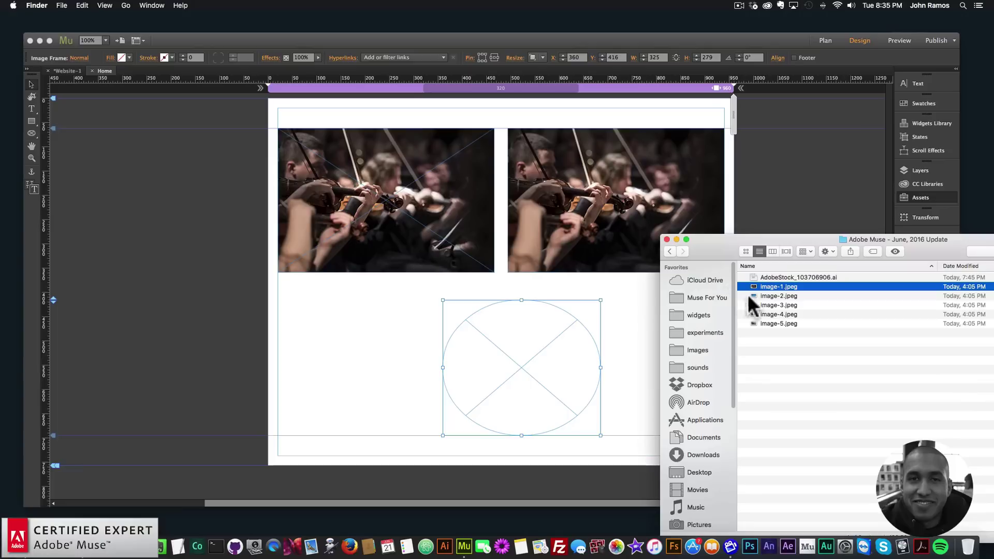
{"action": "left_click_drag", "start_coordinate": [765, 326], "coordinate": [508, 321]}
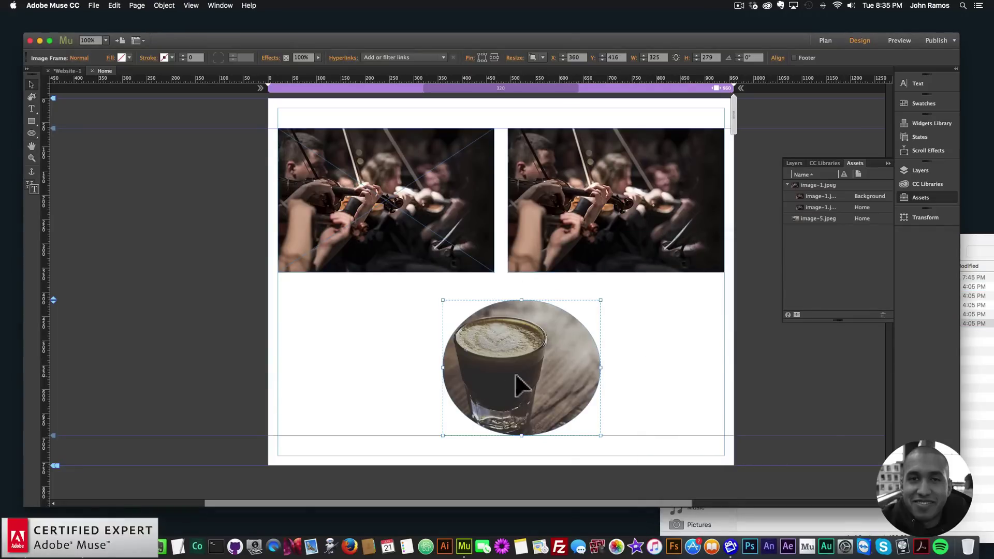
Undo the placement in the elliptical frame, place image-5.jpeg at full size beside it, and cut that image
{"action": "key", "text": "super+z"}
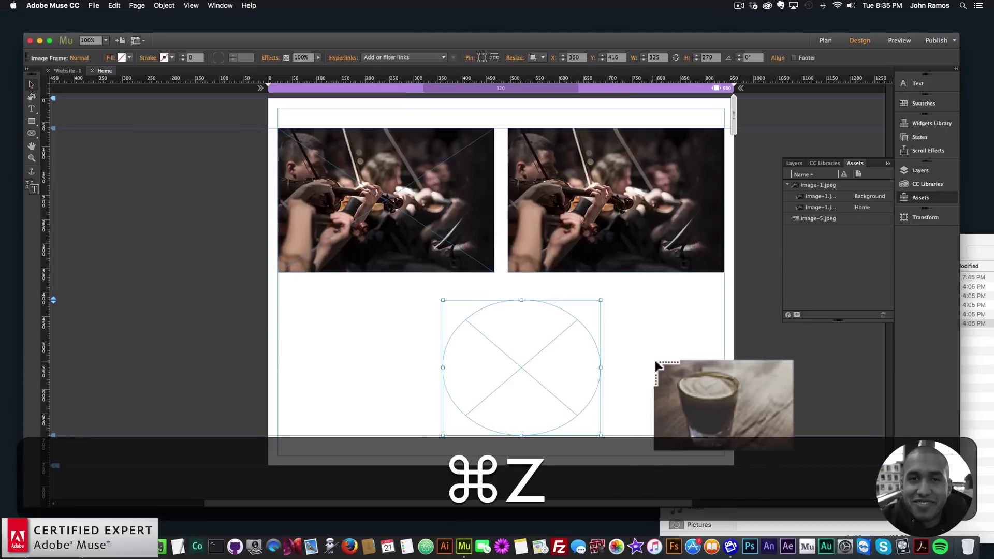
{"action": "right_click", "coordinate": [694, 383]}
{"action": "left_click", "coordinate": [636, 337]}
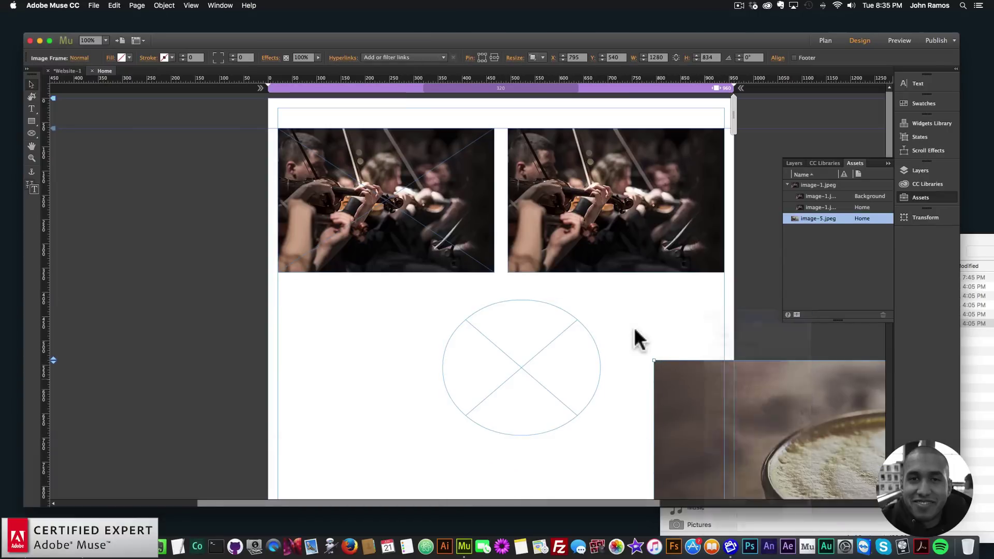
{"action": "key", "text": "Escape"}
Paste image-5.jpeg as the elliptical frame's background image and set its fitting to Scale to Fill
{"action": "left_click", "coordinate": [523, 342]}
{"action": "right_click", "coordinate": [523, 323]}
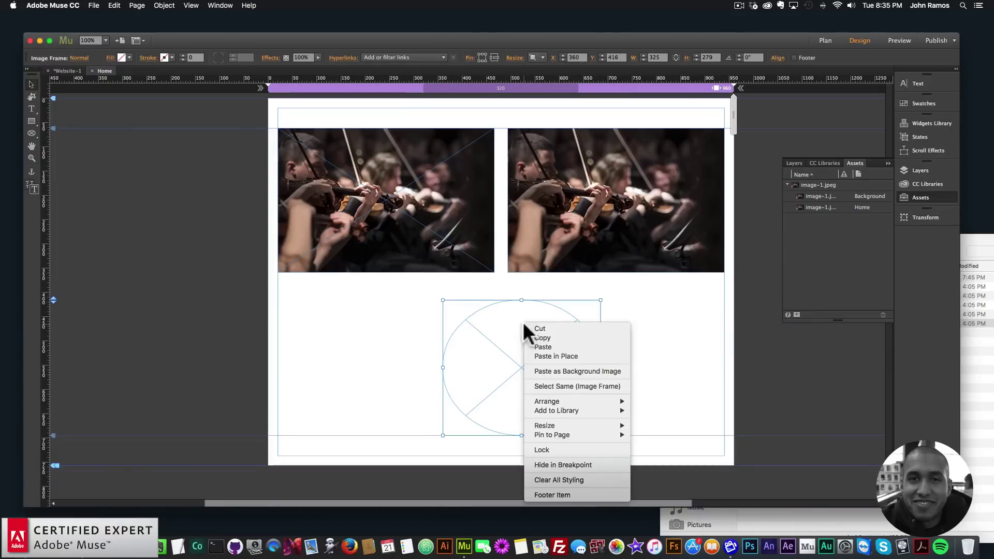
{"action": "left_click", "coordinate": [567, 371]}
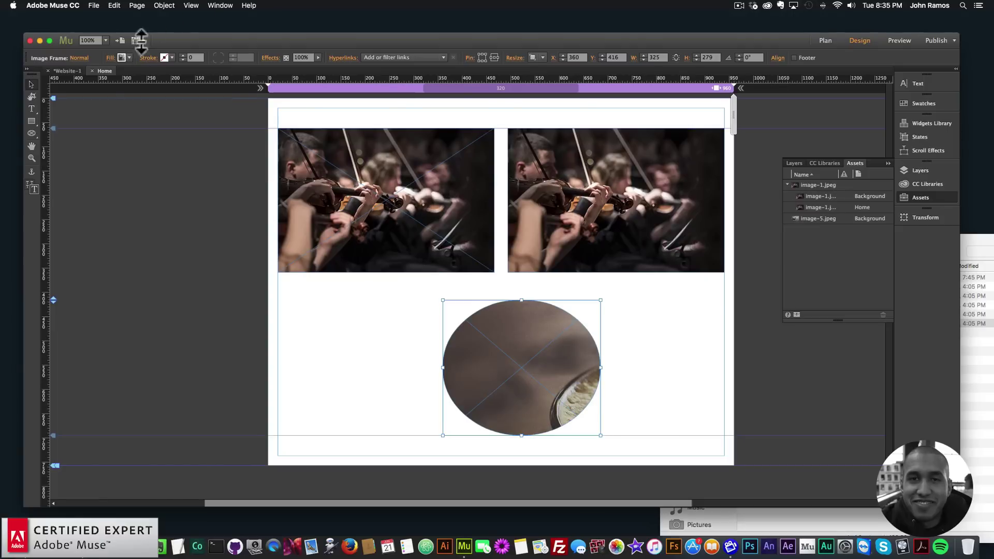
{"action": "left_click", "coordinate": [107, 58]}
{"action": "left_click", "coordinate": [162, 156]}
{"action": "left_click", "coordinate": [157, 165]}
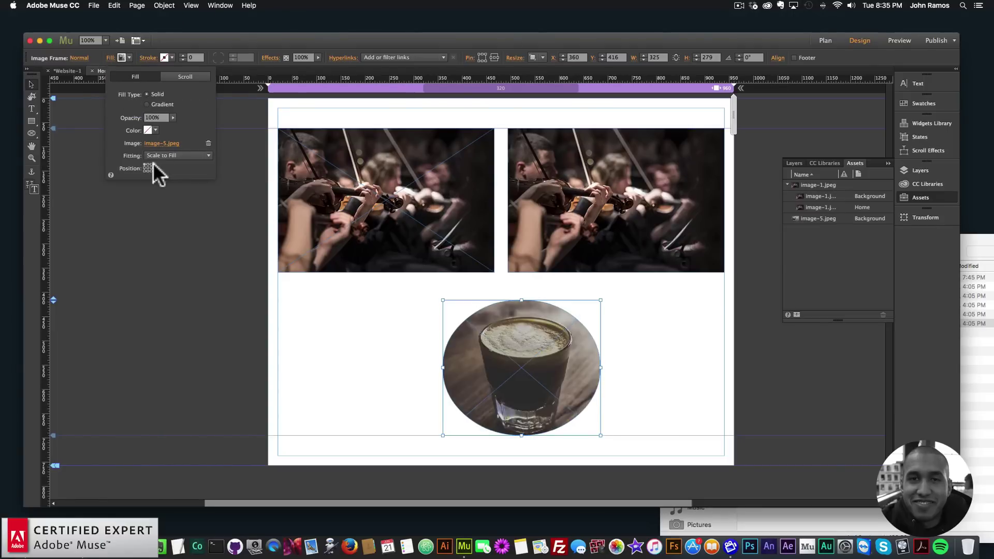
Delete the elliptical frame and both rectangular image frames from the page
{"action": "left_click", "coordinate": [307, 335]}
{"action": "left_click_drag", "start_coordinate": [319, 375], "coordinate": [579, 310]}
{"action": "key", "text": "BackSpace"}
{"action": "left_click", "coordinate": [430, 207]}
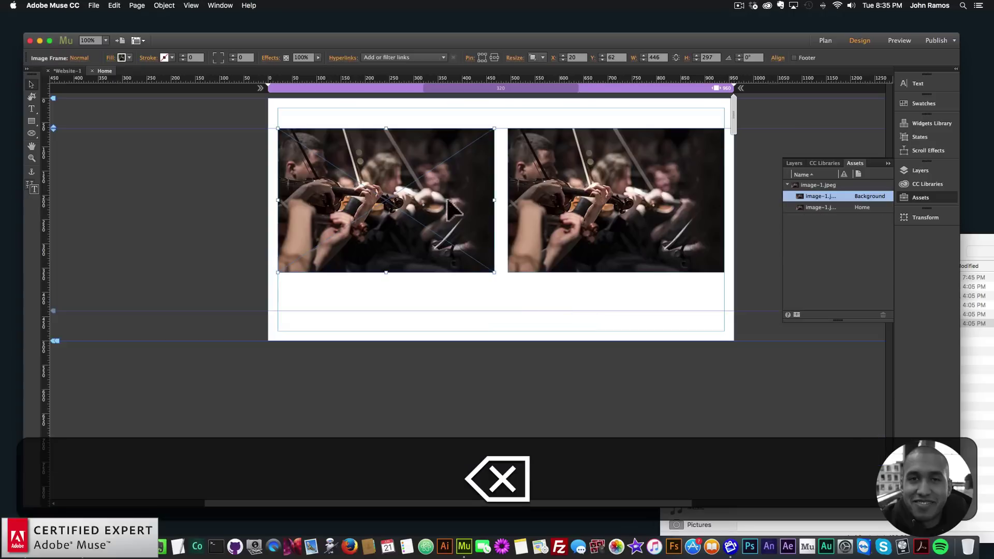
{"action": "key", "text": "BackSpace"}
{"action": "left_click", "coordinate": [536, 213]}
{"action": "key", "text": "BackSpace"}
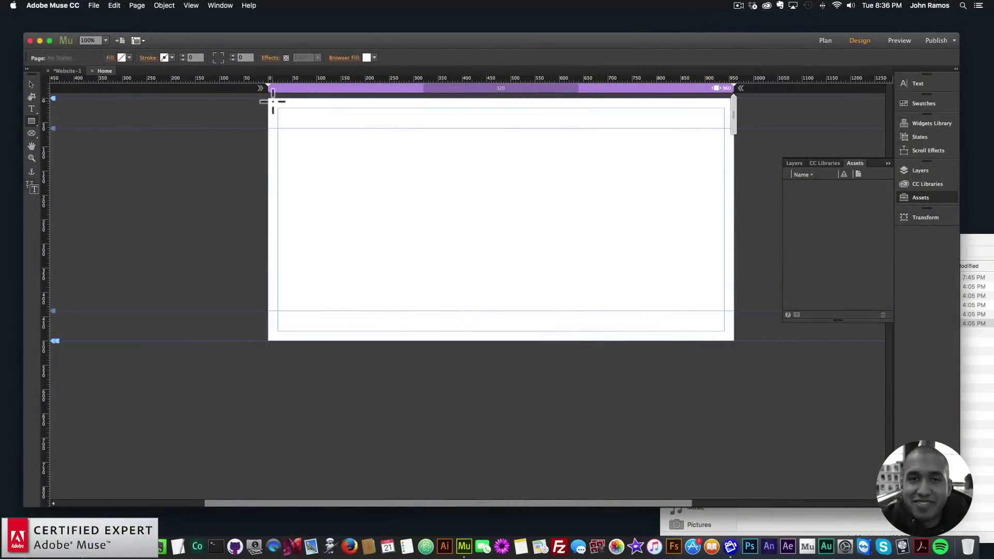
Draw a rectangle about 572 × 278 px at the page's upper-left corner and fill it with light blue
{"action": "left_click_drag", "start_coordinate": [271, 101], "coordinate": [546, 233]}
{"action": "left_click", "coordinate": [120, 58]}
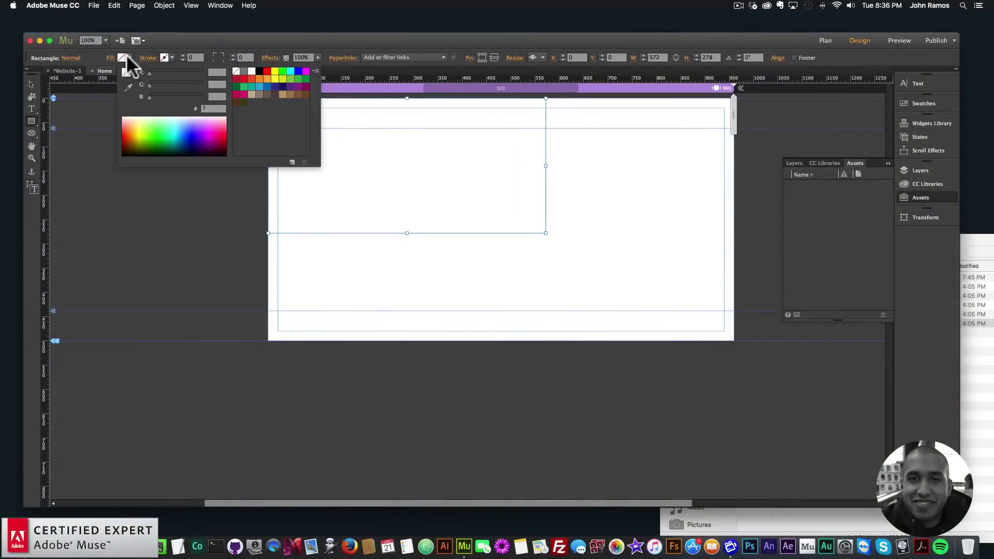
{"action": "left_click", "coordinate": [266, 89]}
{"action": "left_click", "coordinate": [33, 83]}
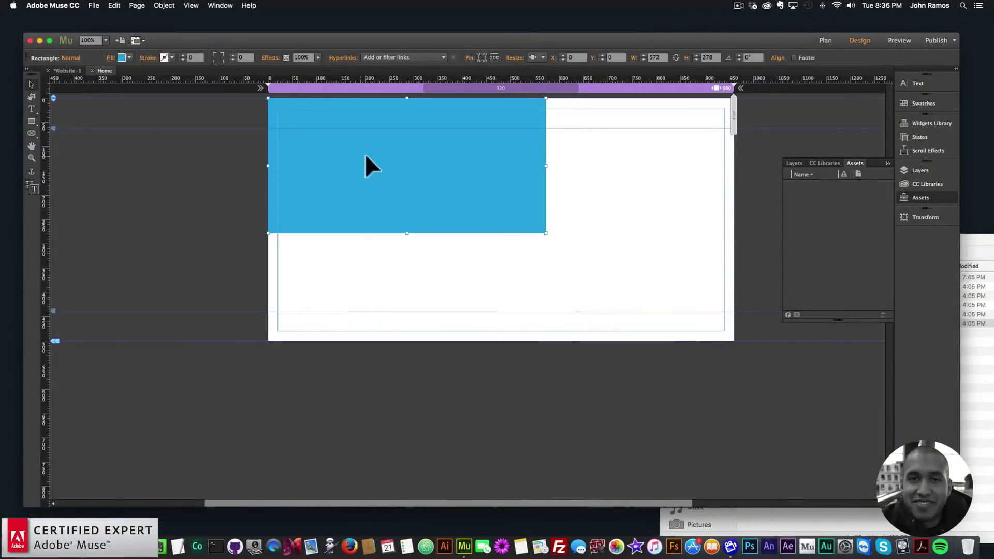
Duplicate the blue rectangle directly below the first at X 229, Y 278 and widen it to 731 px to reach the page's right edge
{"action": "key", "text": "super+c"}
{"action": "key", "text": "super+v"}
{"action": "left_click_drag", "start_coordinate": [549, 273], "coordinate": [552, 269]}
{"action": "left_click_drag", "start_coordinate": [669, 301], "coordinate": [734, 304]}
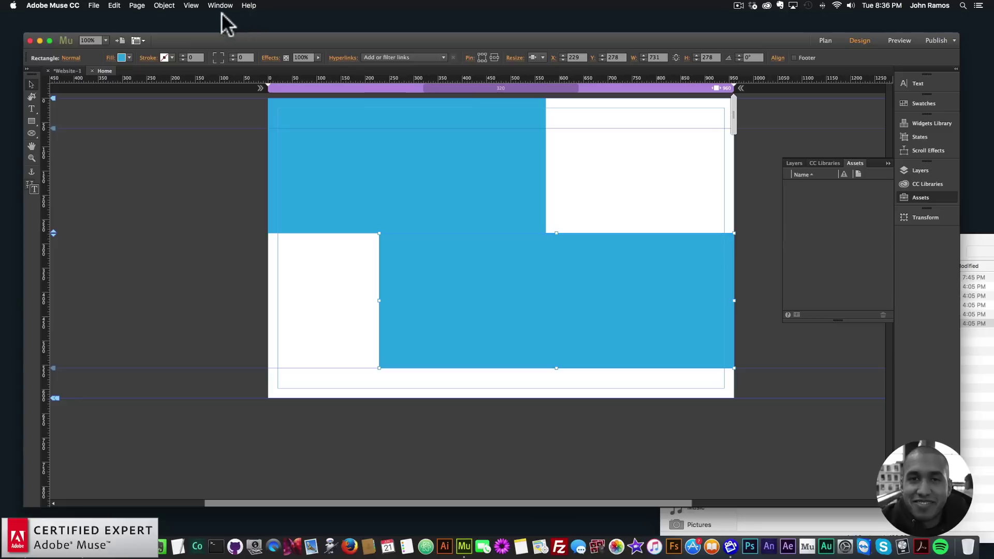
Fill the lower rectangle with green and deselect it
{"action": "left_click", "coordinate": [131, 57]}
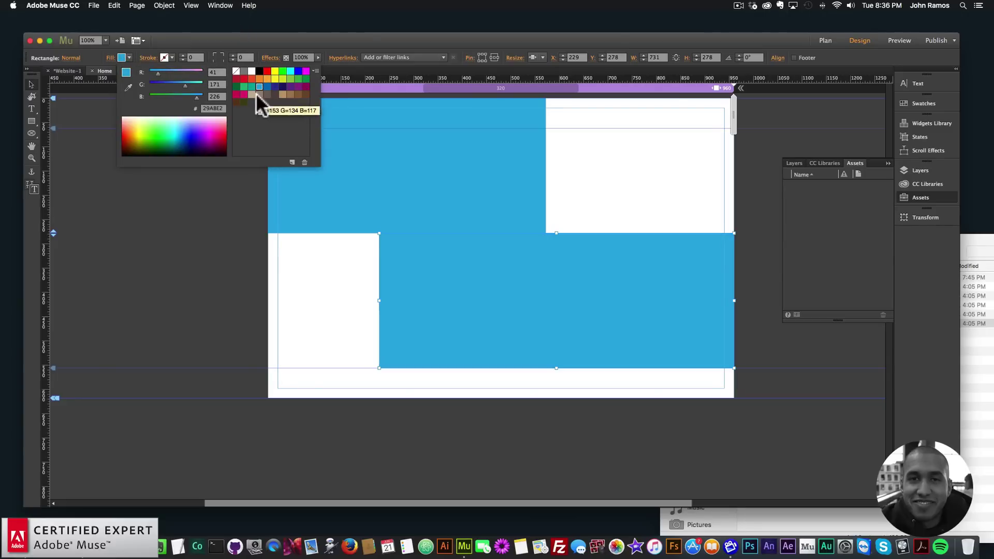
{"action": "left_click", "coordinate": [246, 85]}
{"action": "left_click", "coordinate": [591, 157]}
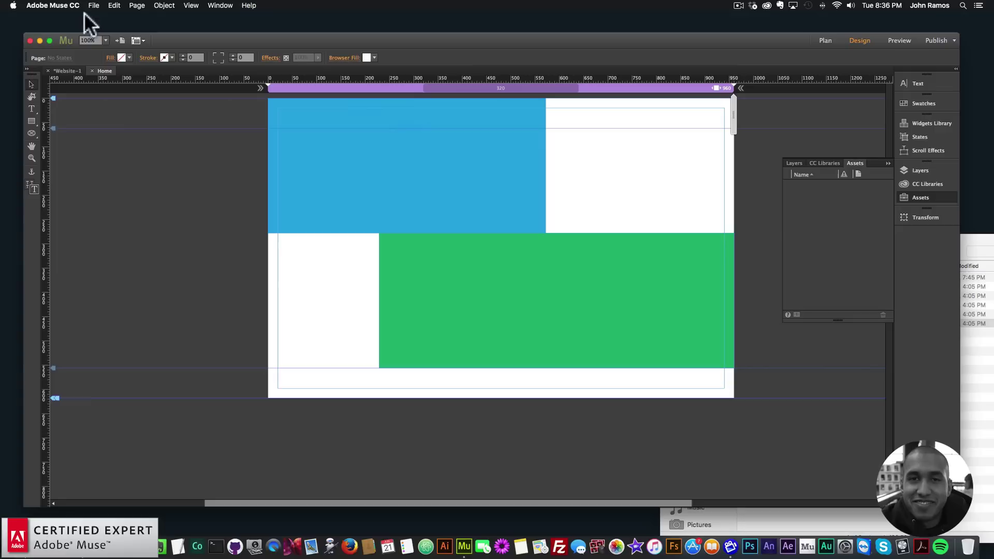
Select both rectangles and set their resize option to Responsive Width
{"action": "left_click_drag", "start_coordinate": [668, 162], "coordinate": [501, 310]}
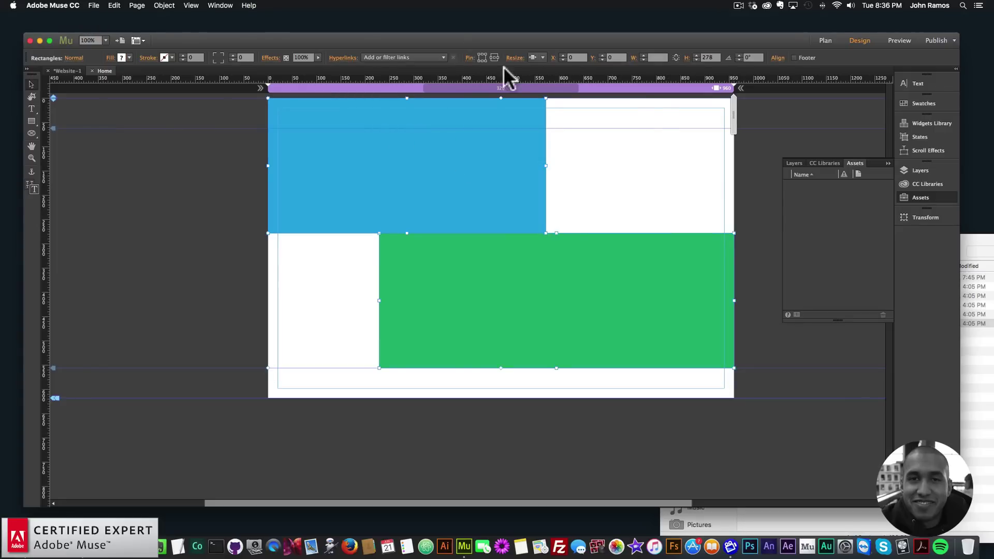
{"action": "left_click", "coordinate": [542, 57]}
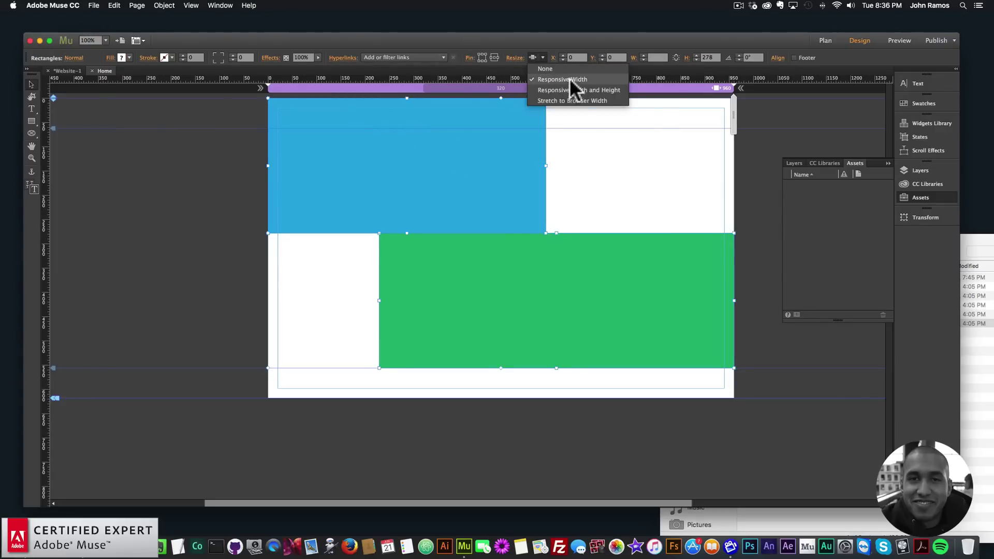
{"action": "left_click", "coordinate": [569, 79]}
Preview the page in the browser and narrow the window to check how the edge-aligned rectangles resize
{"action": "left_click", "coordinate": [93, 6]}
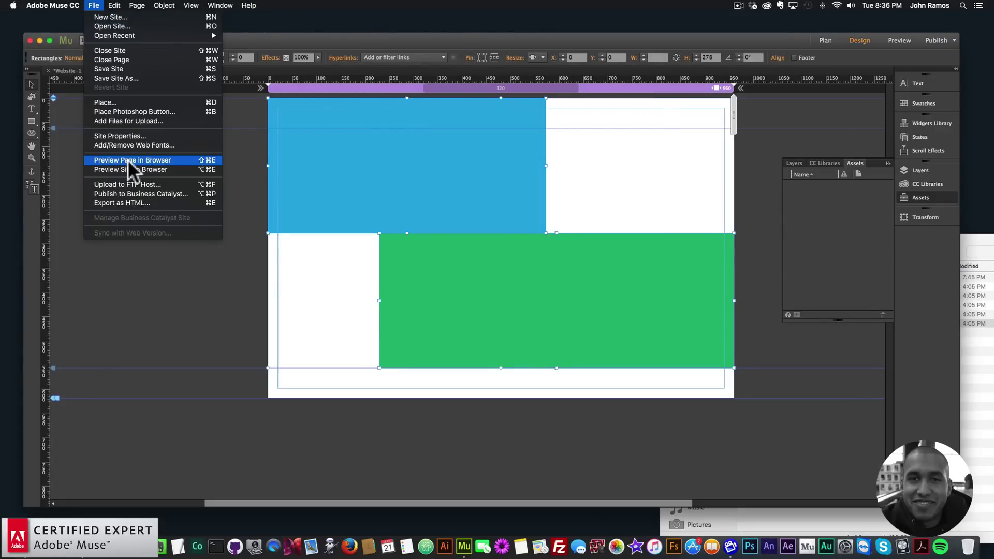
{"action": "left_click", "coordinate": [162, 161]}
{"action": "left_click_drag", "start_coordinate": [990, 257], "coordinate": [838, 206]}
Pull the blue rectangle's left edge in to about X 89 and the green rectangle's right edge in from the page edge
{"action": "left_click", "coordinate": [269, 217]}
{"action": "left_click_drag", "start_coordinate": [287, 167], "coordinate": [329, 167]}
{"action": "left_click", "coordinate": [650, 280]}
{"action": "left_click_drag", "start_coordinate": [733, 302], "coordinate": [650, 290]}
{"action": "key", "text": "Escape"}
Preview the page with the inset rectangles in the browser and resize the window to check their behavior
{"action": "left_click", "coordinate": [92, 5]}
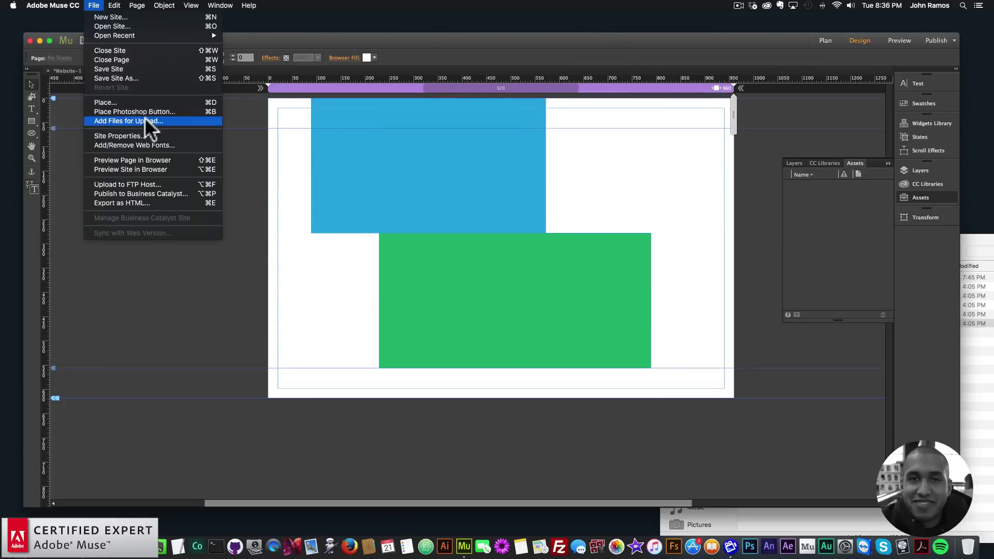
{"action": "left_click", "coordinate": [134, 158]}
{"action": "mouse_move", "coordinate": [848, 188]}
{"action": "left_mouse_down"}
{"action": "mouse_move", "coordinate": [515, 185]}
{"action": "mouse_move", "coordinate": [955, 188]}
{"action": "mouse_move", "coordinate": [677, 184]}
{"action": "mouse_move", "coordinate": [901, 177]}
{"action": "mouse_move", "coordinate": [861, 181]}
{"action": "left_mouse_up"}
Select the blue and green rectangles and set their resize option to Responsive Width and Height
{"action": "left_click", "coordinate": [295, 206]}
{"action": "left_click_drag", "start_coordinate": [313, 308], "coordinate": [621, 155]}
{"action": "left_click", "coordinate": [542, 57]}
{"action": "left_click", "coordinate": [579, 96]}
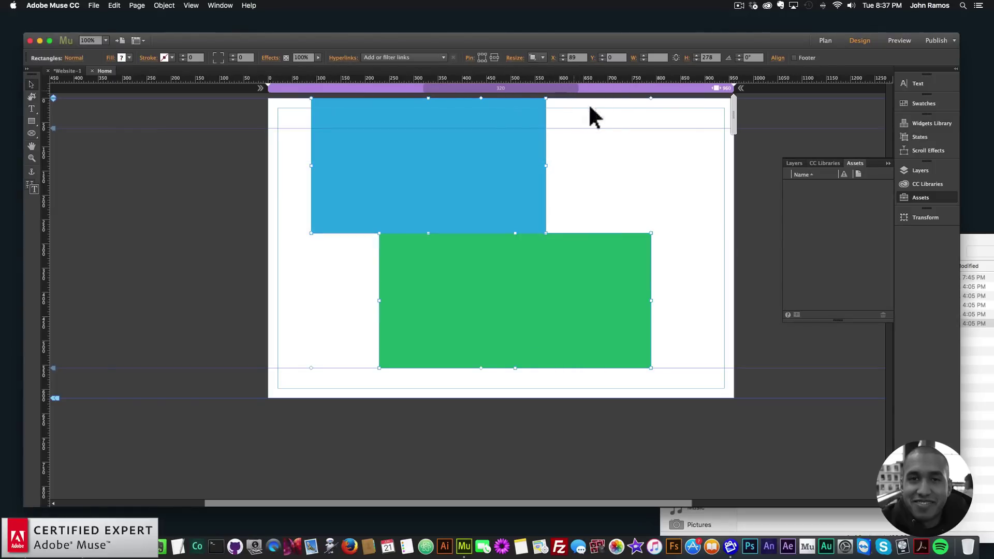
{"action": "left_click", "coordinate": [648, 192]}
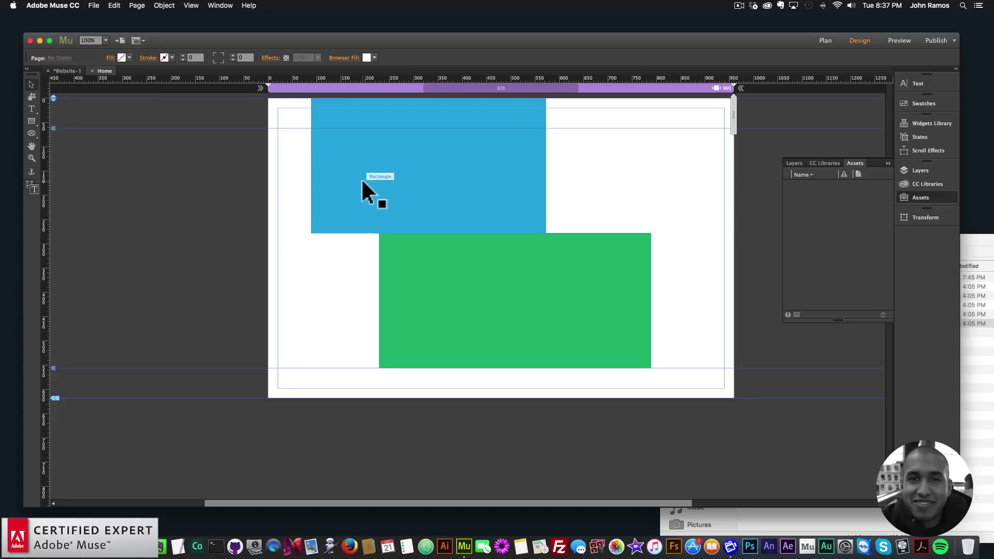
Preview the page in the browser again and narrow the window to check the width-and-height scaling
{"action": "left_click", "coordinate": [95, 5]}
{"action": "left_click", "coordinate": [135, 159]}
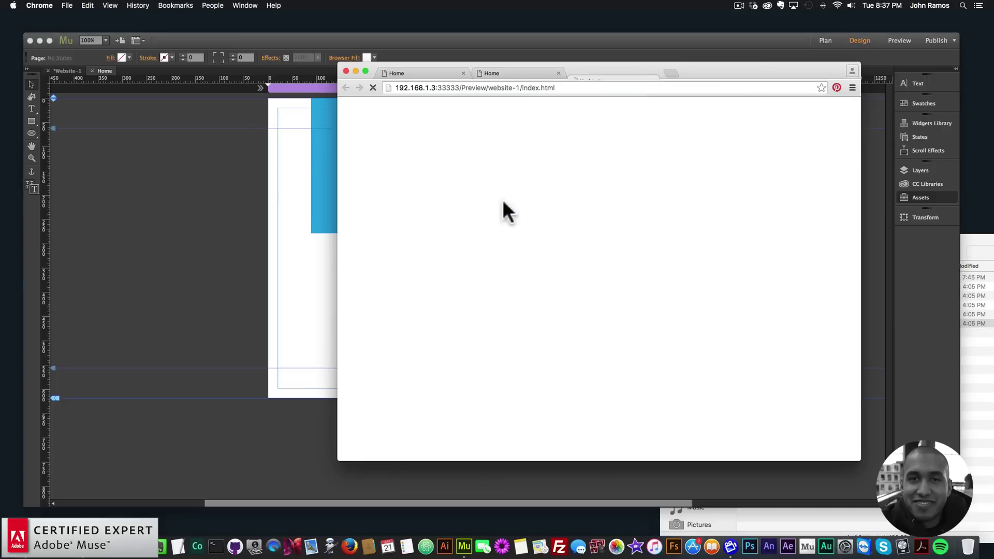
{"action": "left_click_drag", "start_coordinate": [861, 205], "coordinate": [802, 176]}
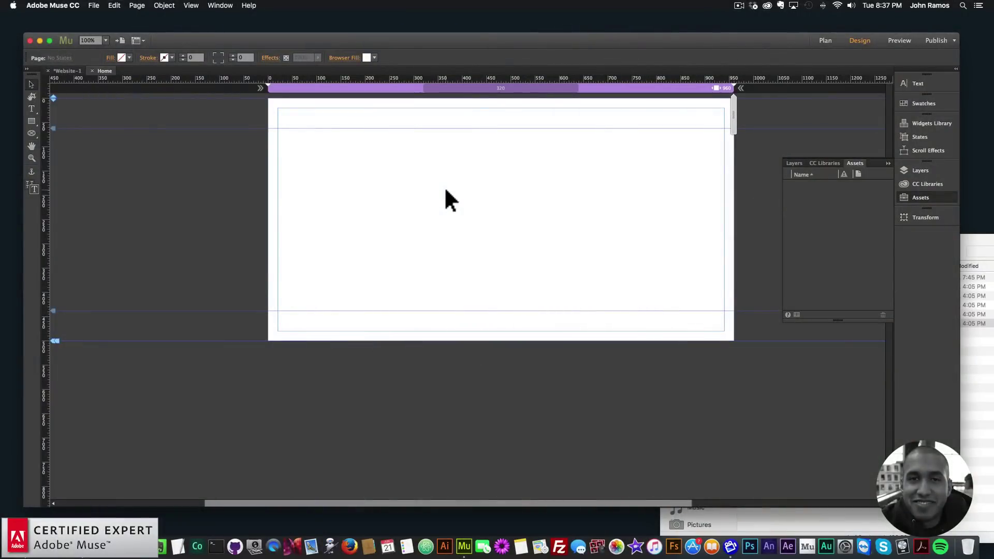
Insert a YouTube social widget and position it near the top of the page at about X 233, Y 62
{"action": "left_click", "coordinate": [165, 6]}
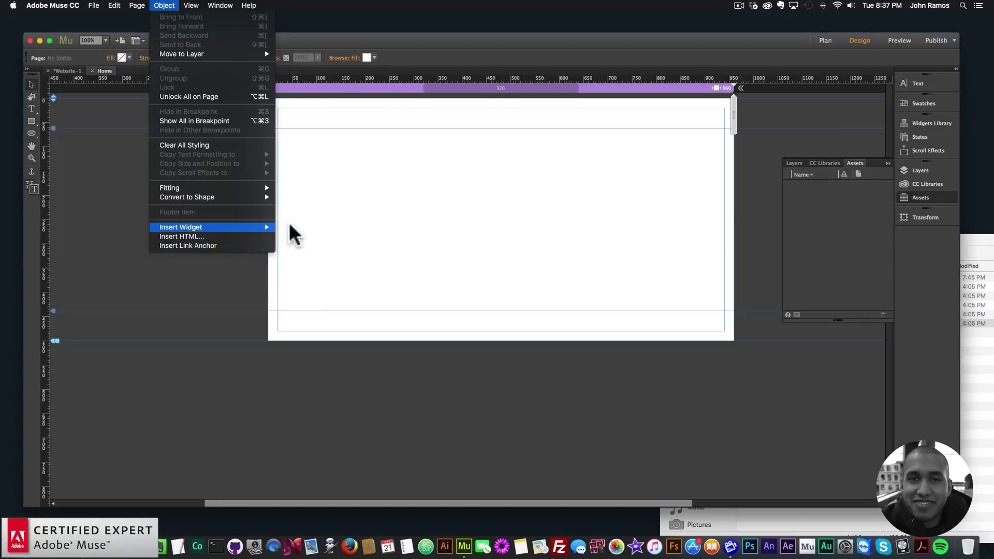
{"action": "mouse_move", "coordinate": [283, 228]}
{"action": "mouse_move", "coordinate": [297, 282]}
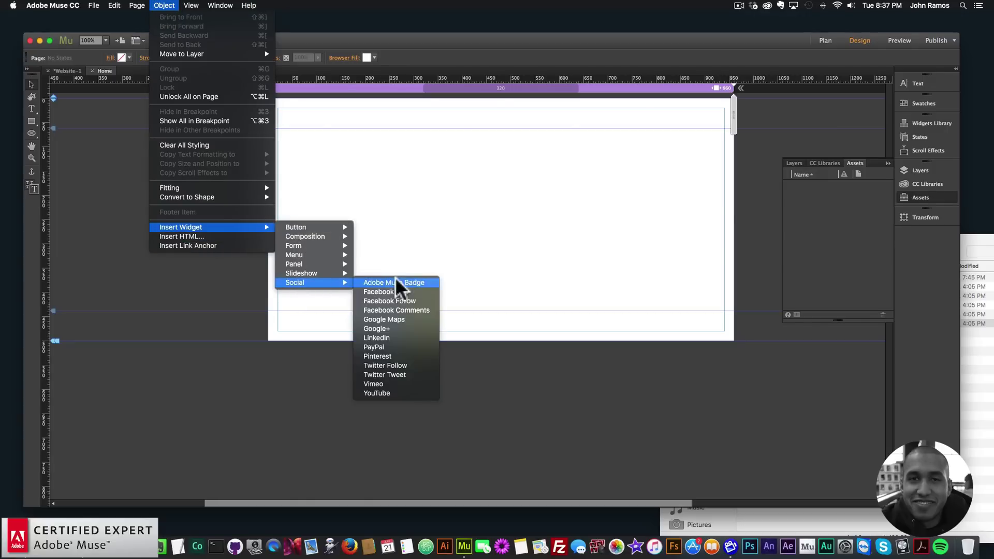
{"action": "left_click", "coordinate": [376, 392]}
{"action": "left_click_drag", "start_coordinate": [551, 160], "coordinate": [520, 168]}
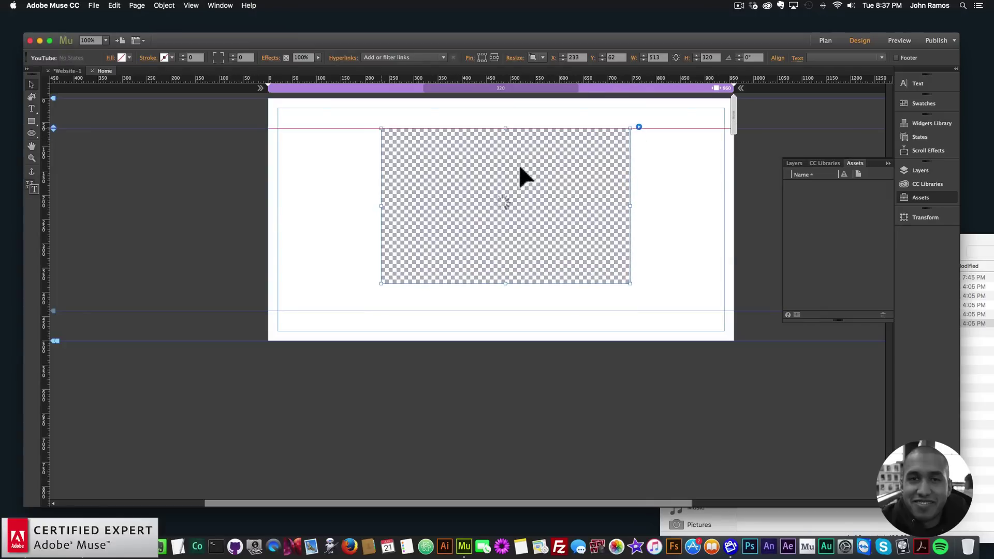
Preview the page with the YouTube widget in the browser and narrow the window to check how the video scales
{"action": "left_click", "coordinate": [178, 143]}
{"action": "left_click", "coordinate": [94, 5]}
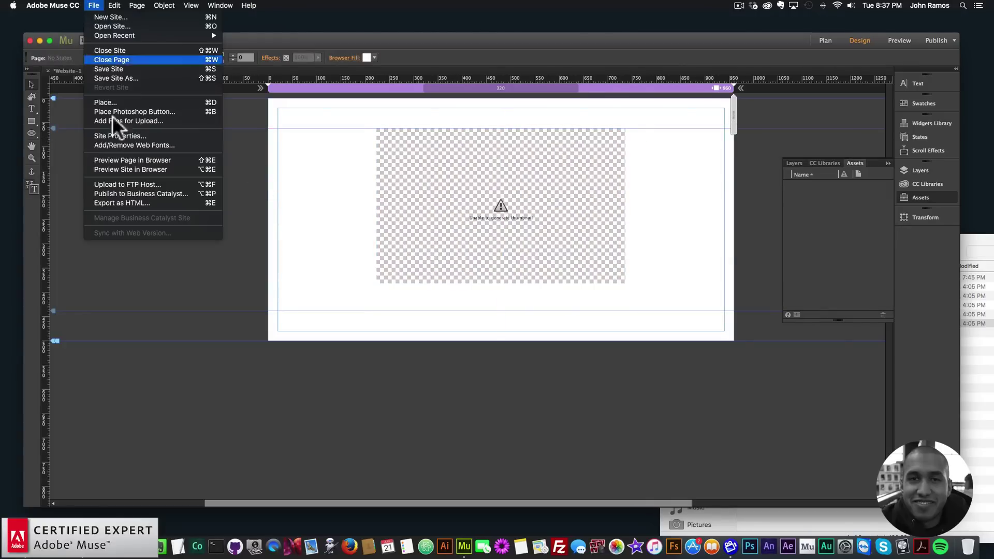
{"action": "left_click", "coordinate": [128, 159]}
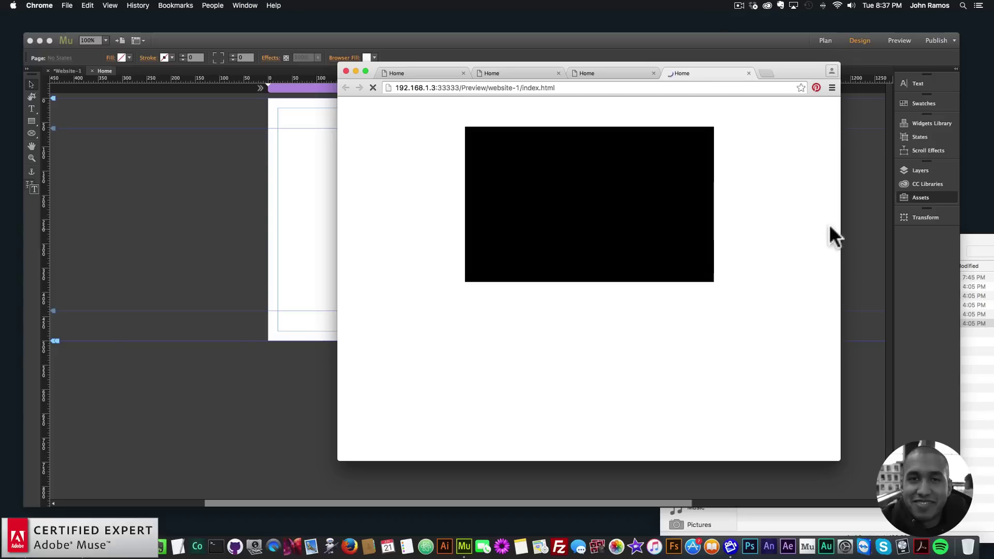
{"action": "left_click_drag", "start_coordinate": [839, 222], "coordinate": [637, 166]}
{"action": "left_click", "coordinate": [515, 213]}
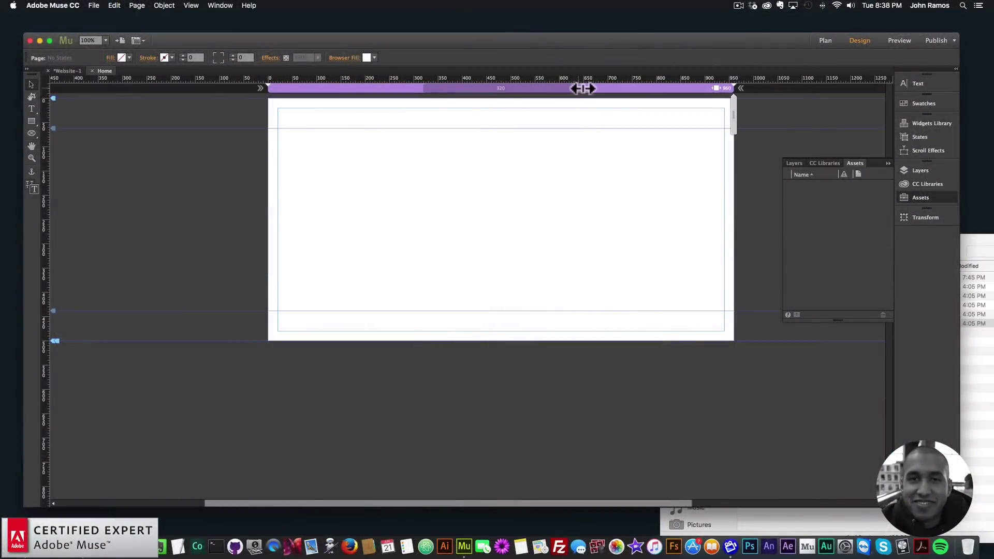
Reduce the 960 breakpoint's minimum page width to about 269 px and check the value in the breakpoint properties
{"action": "left_click_drag", "start_coordinate": [582, 88], "coordinate": [563, 88]}
{"action": "right_click", "coordinate": [553, 86]}
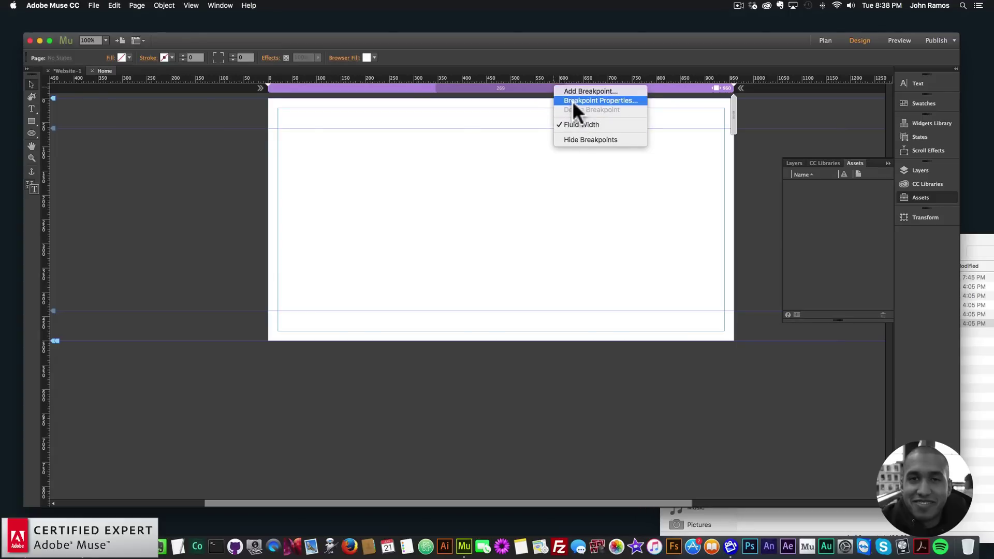
{"action": "left_click", "coordinate": [571, 100]}
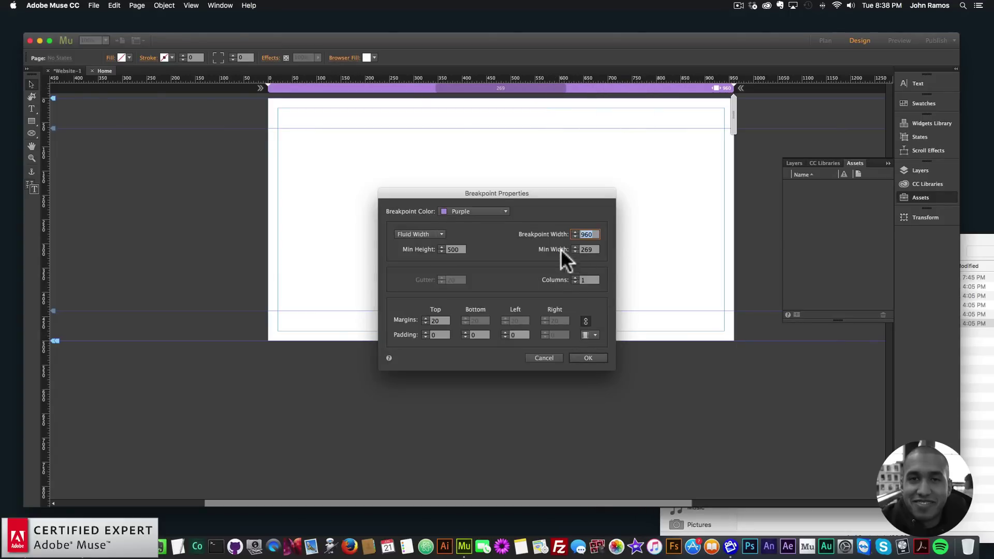
{"action": "left_click", "coordinate": [585, 356]}
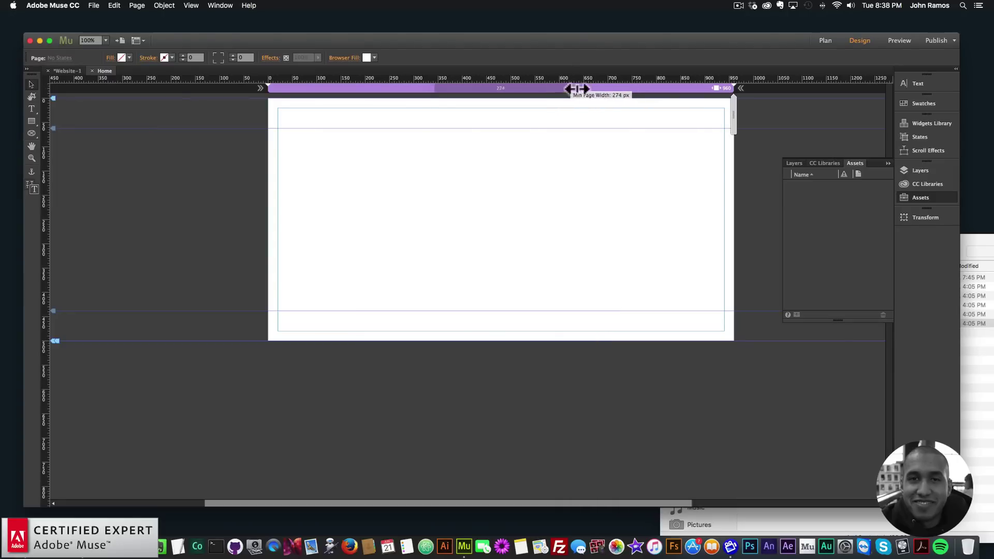
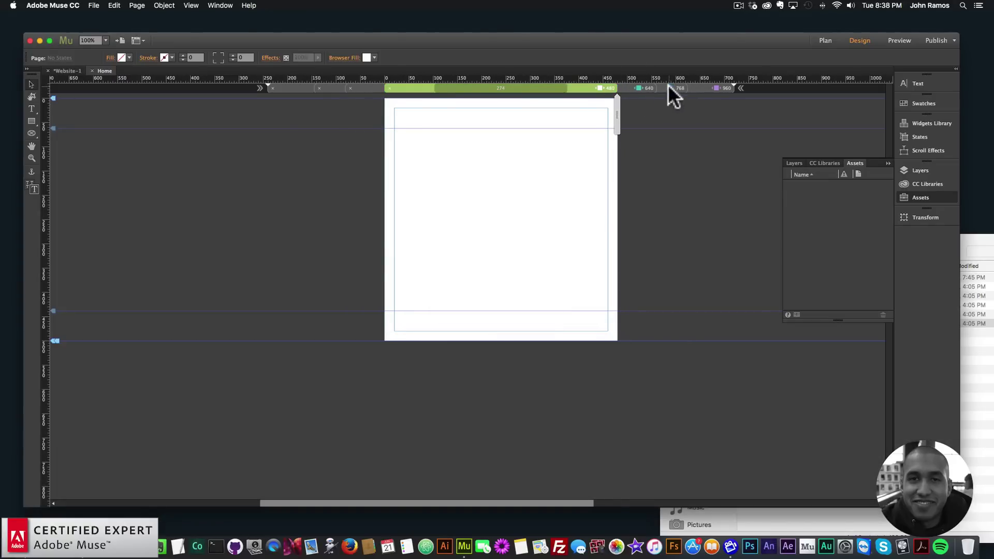
Show the scroll effects for the 768 breakpoint and switch that breakpoint from fluid to fixed width
{"action": "left_click", "coordinate": [670, 88]}
{"action": "left_click", "coordinate": [919, 150]}
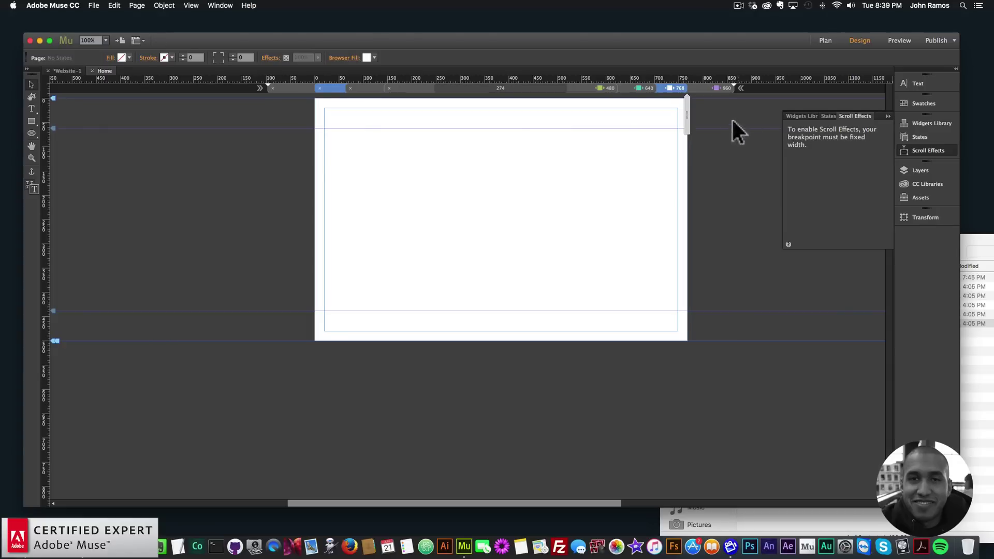
{"action": "right_click", "coordinate": [669, 86]}
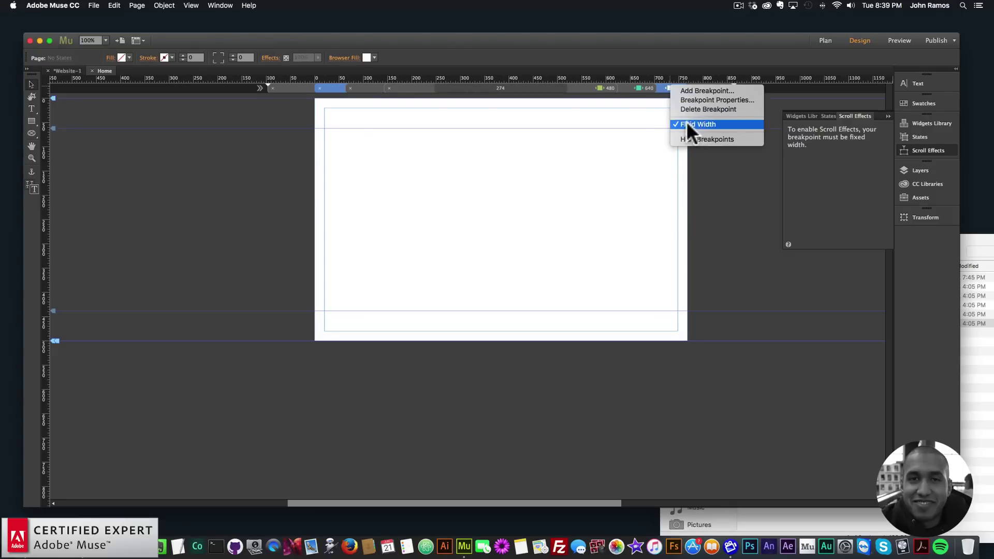
{"action": "left_click", "coordinate": [689, 124]}
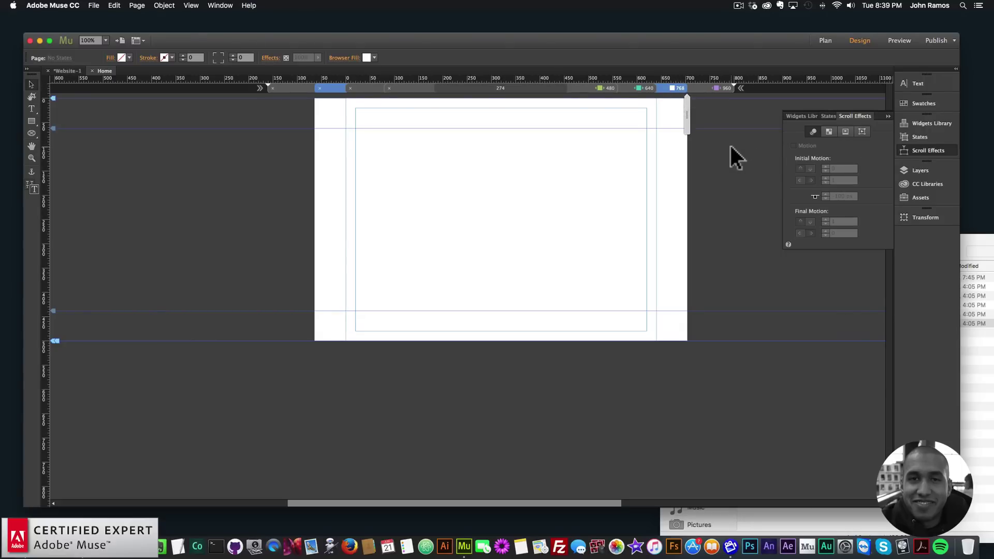
Switch the 960 breakpoint from fluid to fixed width
{"action": "left_click", "coordinate": [716, 87]}
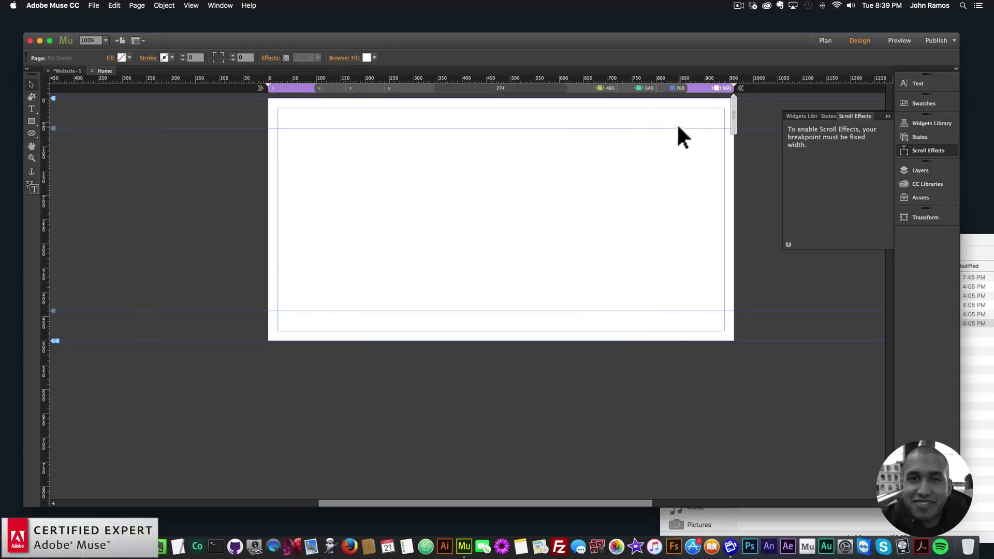
{"action": "right_click", "coordinate": [719, 87]}
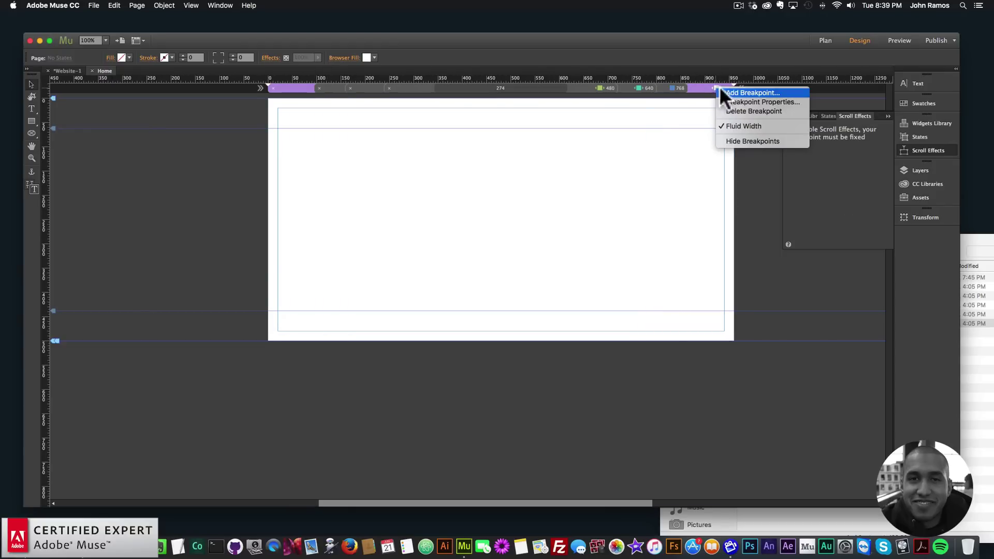
{"action": "left_click", "coordinate": [730, 126]}
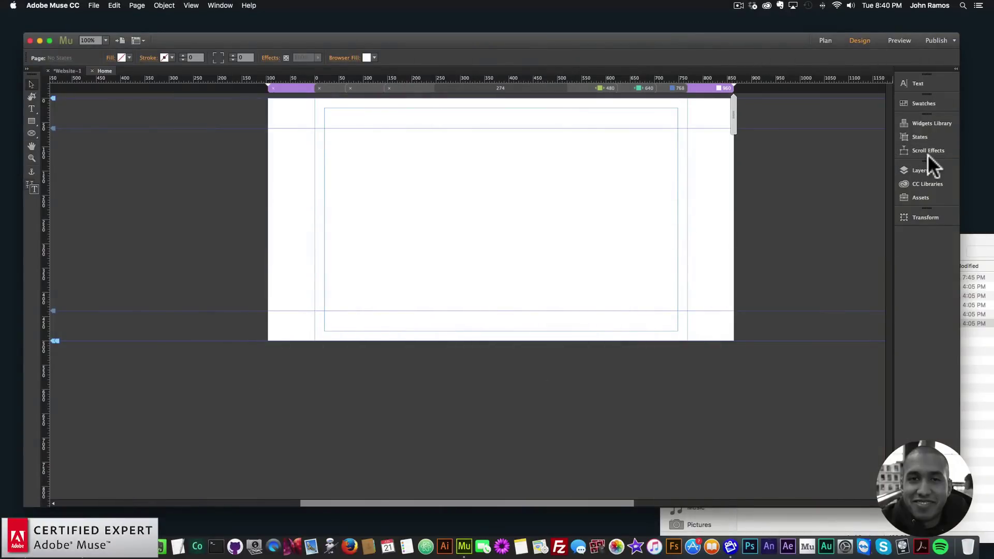
Show the colors in the CC library and review the swatches currently available for the browser fill
{"action": "left_click", "coordinate": [924, 184]}
{"action": "left_click_drag", "start_coordinate": [839, 247], "coordinate": [837, 321]}
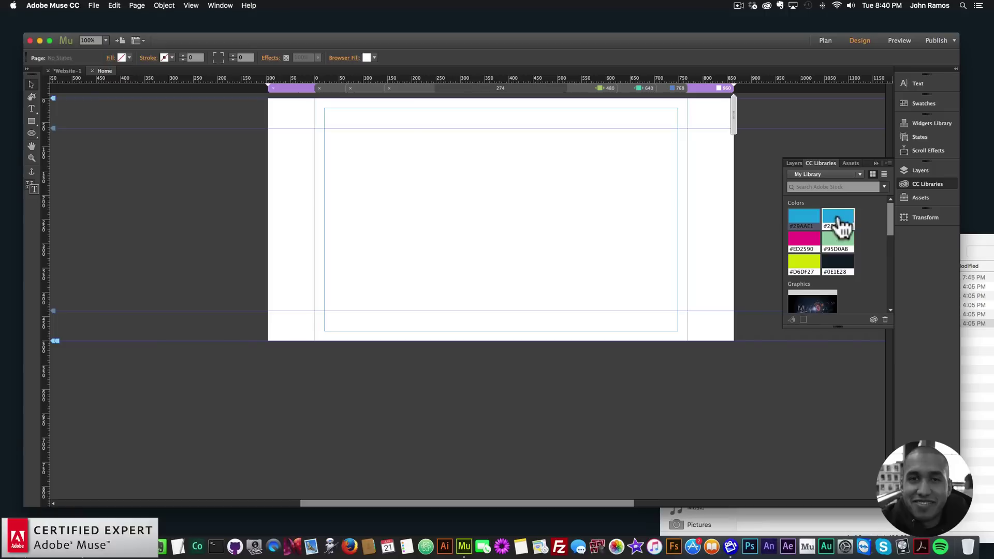
{"action": "left_click", "coordinate": [845, 245]}
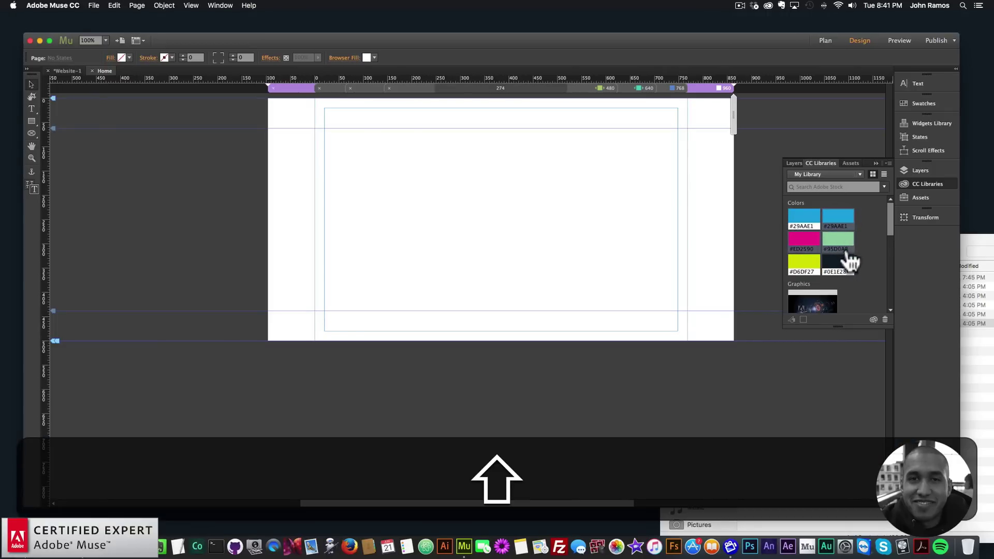
{"action": "right_click", "coordinate": [843, 240]}
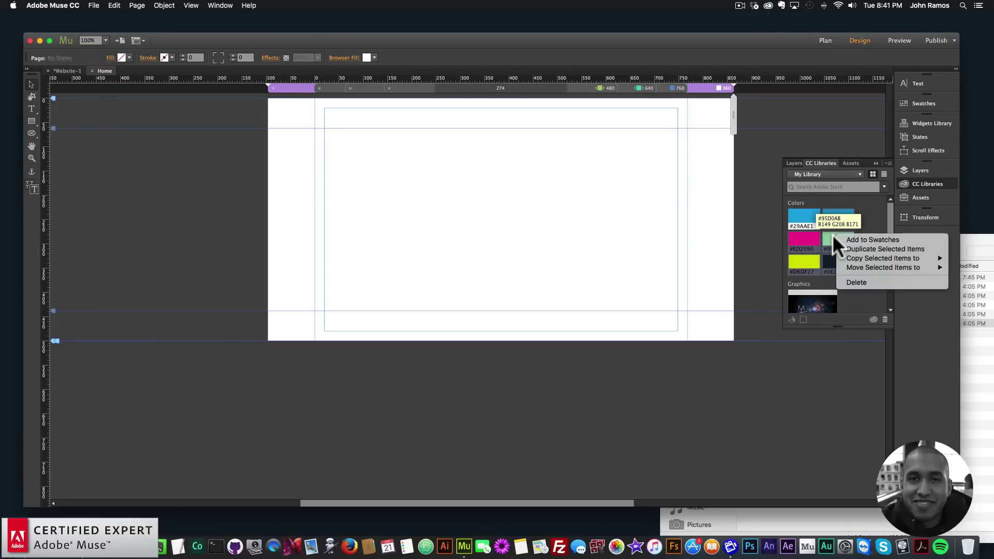
{"action": "left_click", "coordinate": [833, 234]}
{"action": "left_click", "coordinate": [374, 58]}
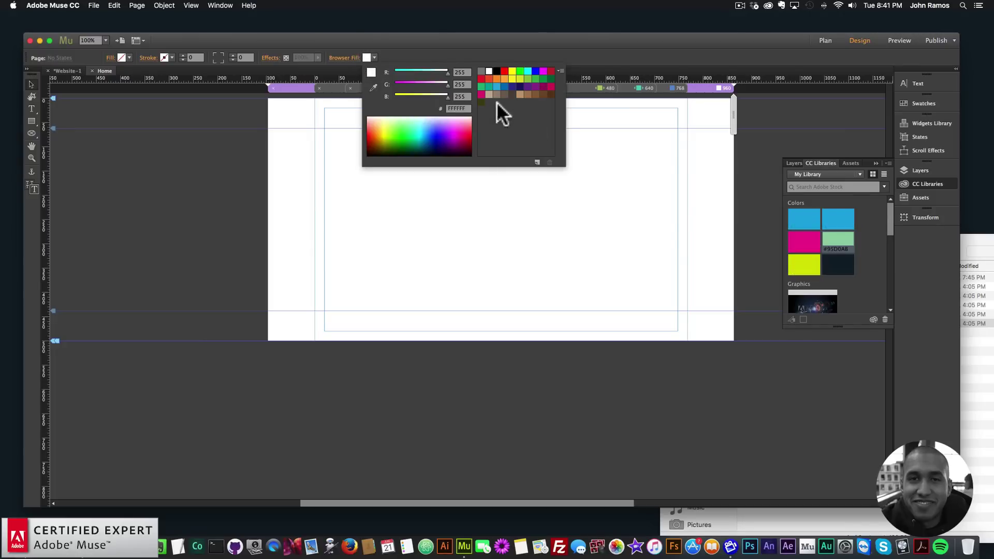
Add all six CC library colors to the site's swatches and check them among the browser fill swatches
{"action": "left_click", "coordinate": [849, 256]}
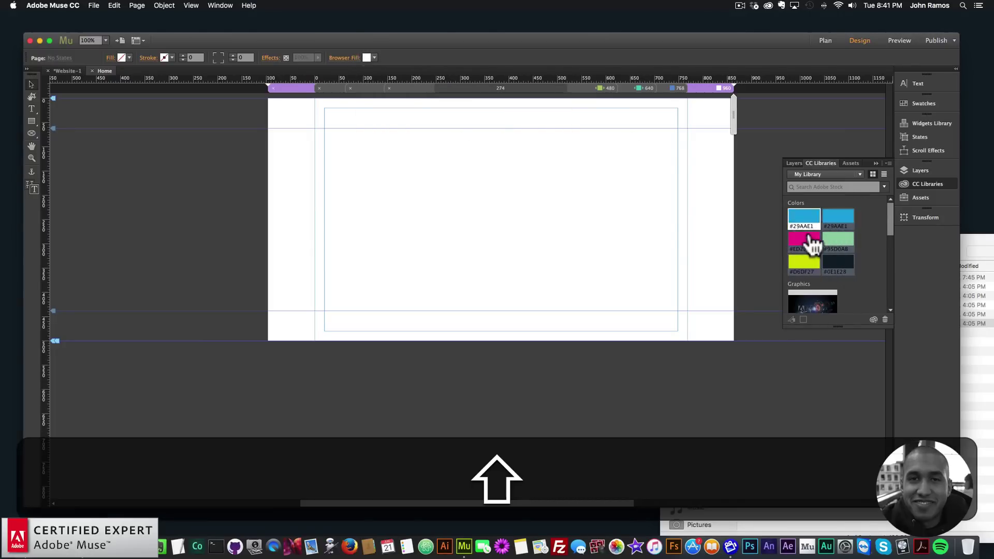
{"action": "right_click", "coordinate": [838, 234]}
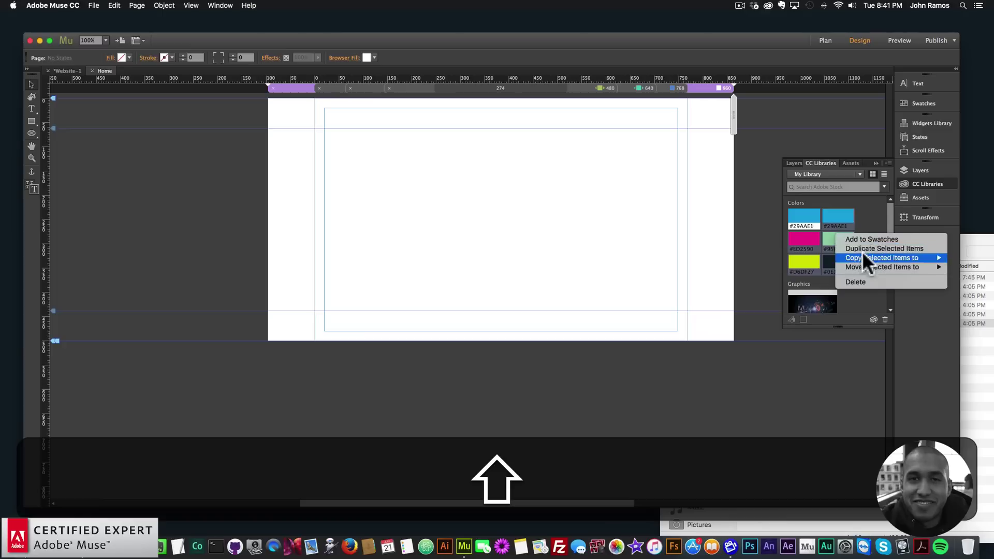
{"action": "left_click", "coordinate": [858, 238]}
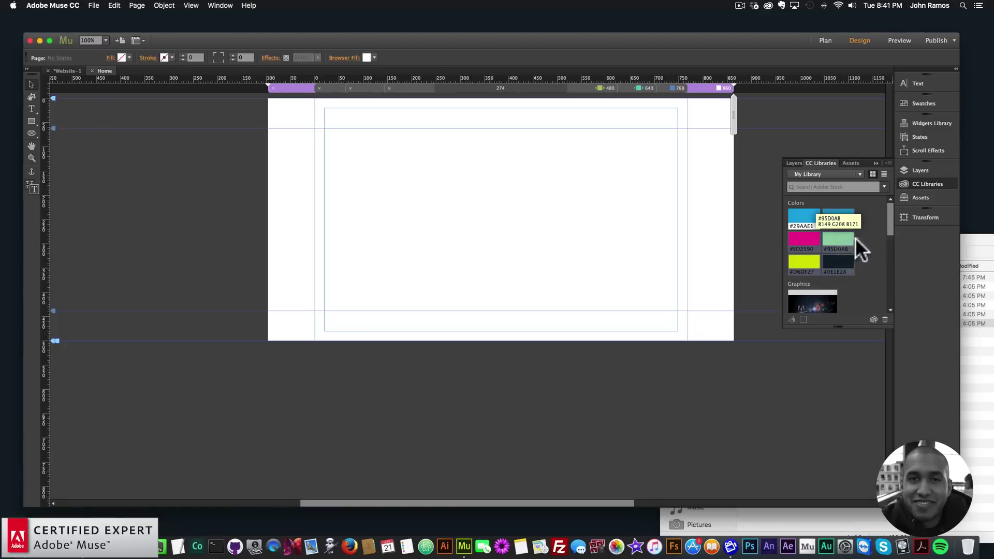
{"action": "left_click", "coordinate": [374, 58]}
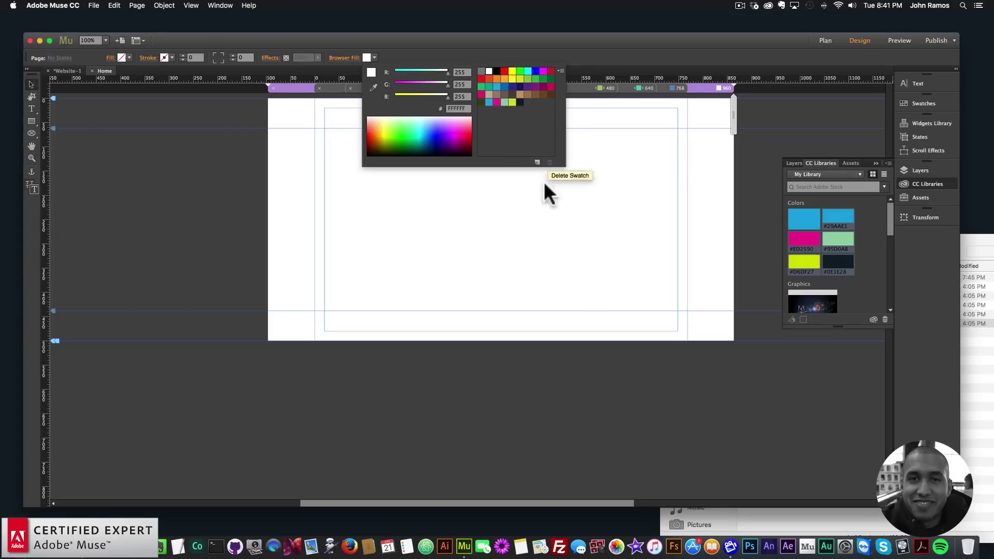
Draw a rectangle about 174 by 166 px in the page's upper left area and fill it with the blue #29AAE1 swatch
{"action": "left_click", "coordinate": [31, 121]}
{"action": "left_click_drag", "start_coordinate": [375, 146], "coordinate": [459, 226]}
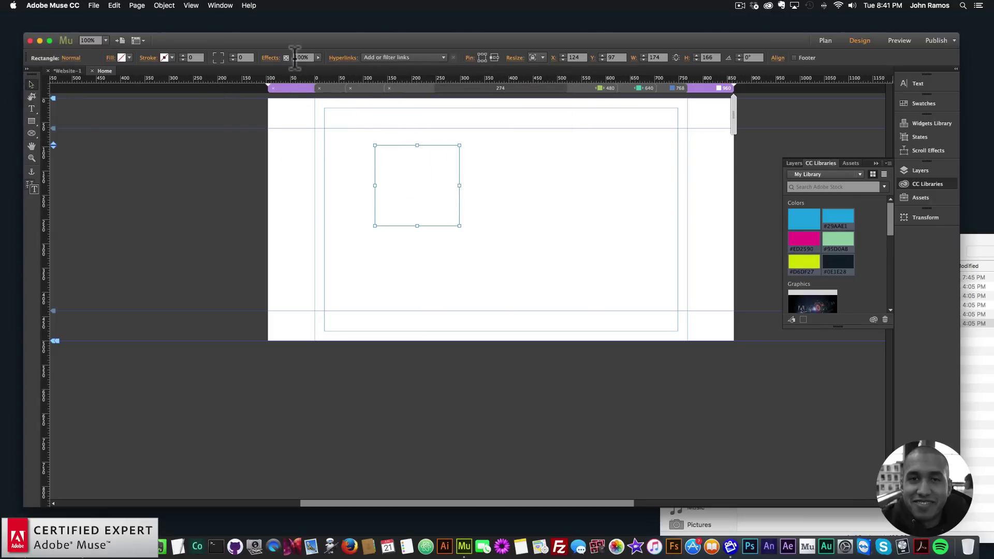
{"action": "left_click", "coordinate": [124, 58]}
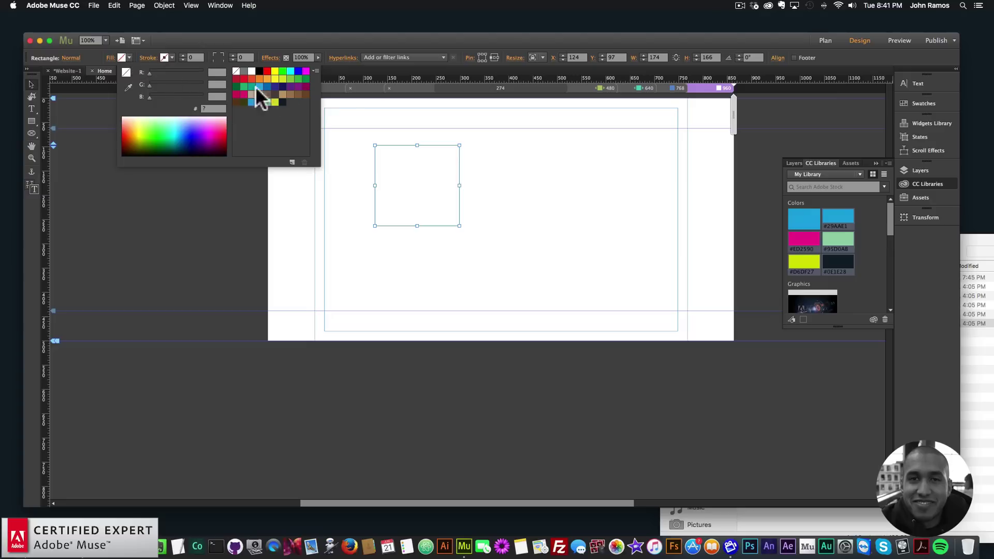
{"action": "left_click", "coordinate": [251, 102]}
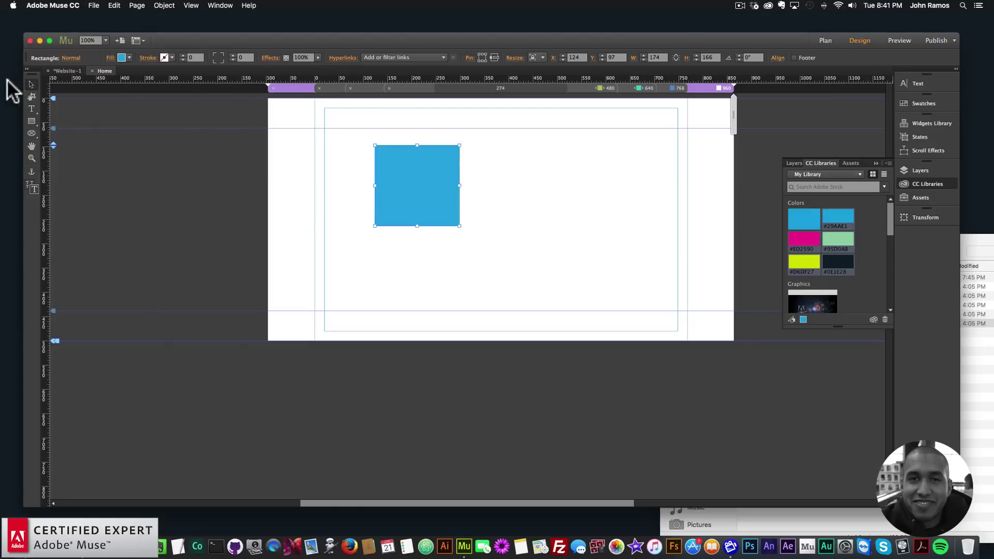
Move the blue rectangle to about X 73, Y 84 and place a copy of it at about X 435, Y 312
{"action": "left_click_drag", "start_coordinate": [443, 197], "coordinate": [417, 182]}
{"action": "key", "text": "super+v"}
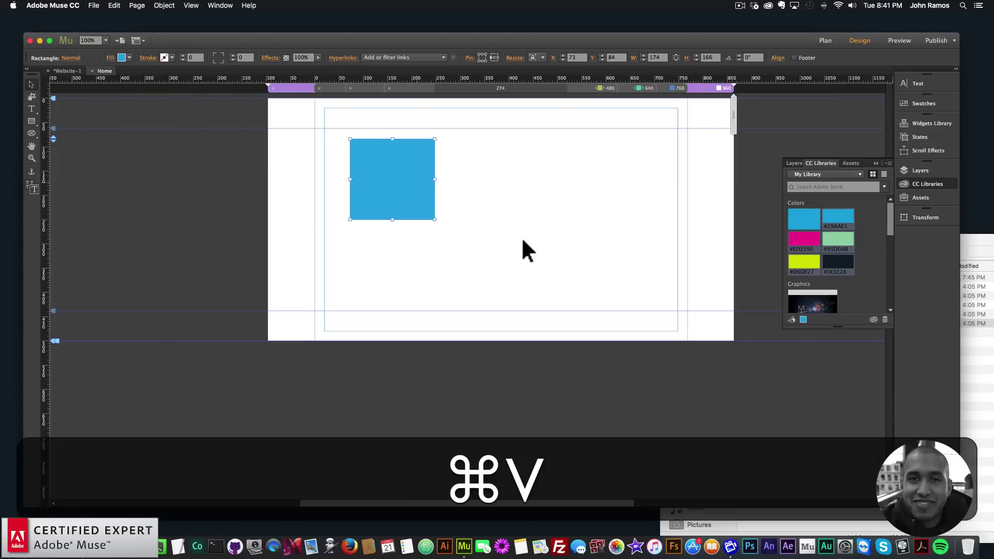
{"action": "left_click_drag", "start_coordinate": [483, 284], "coordinate": [537, 259]}
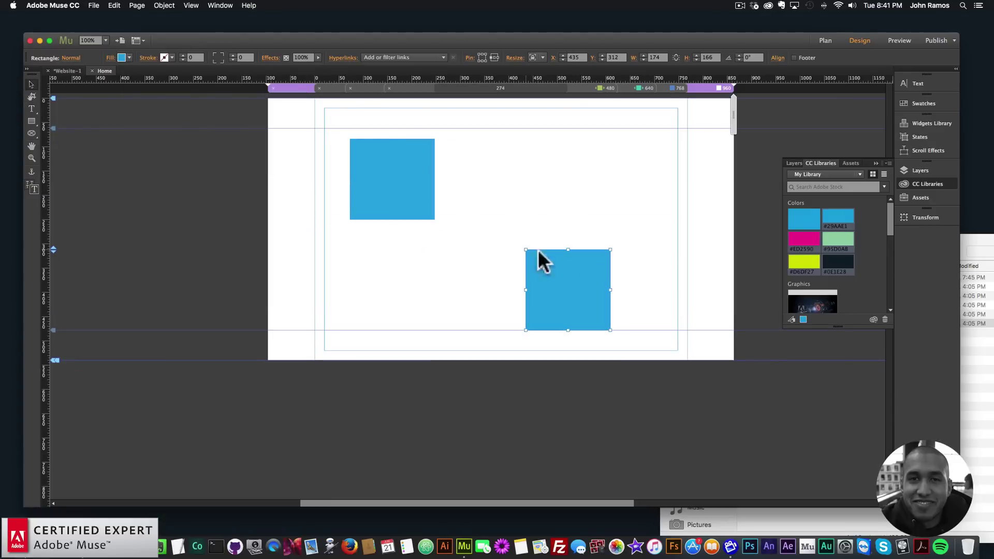
Edit the blue swatch used by both rectangles, changing its color to dark slate #3D5762
{"action": "left_click", "coordinate": [130, 59]}
{"action": "double_click", "coordinate": [252, 102]}
{"action": "left_click_drag", "start_coordinate": [491, 269], "coordinate": [452, 311]}
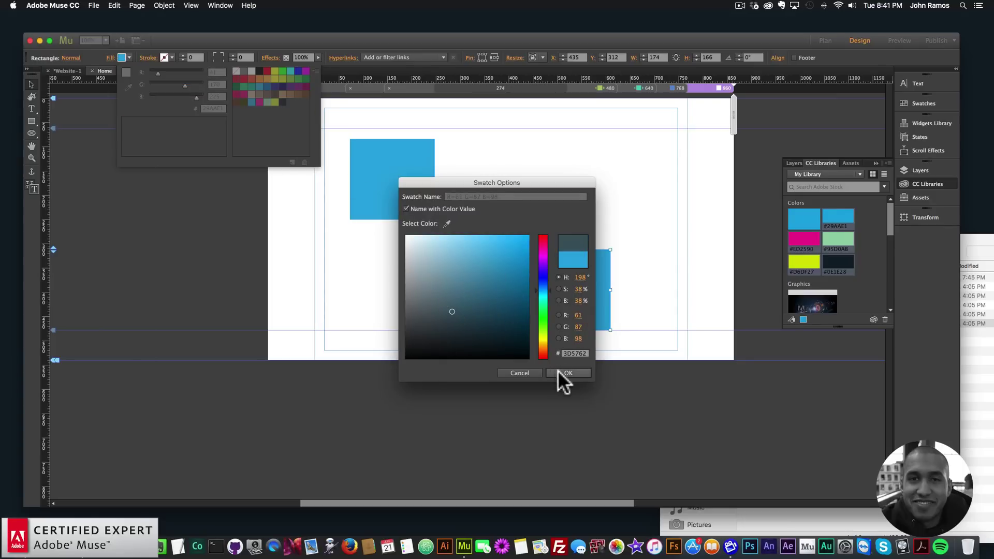
{"action": "left_click", "coordinate": [557, 371]}
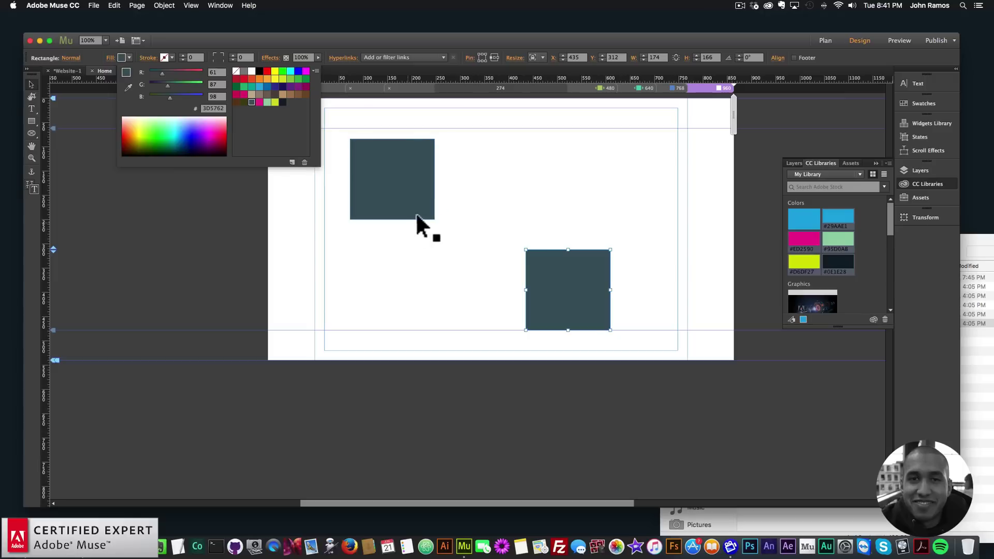
{"action": "key", "text": "Escape"}
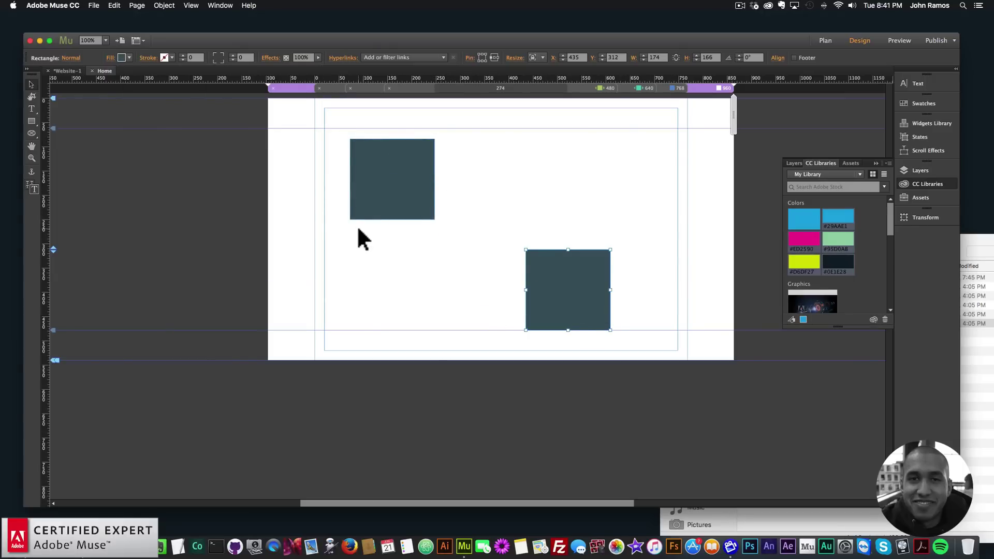
Fill the upper-left rectangle with the library color #95D0AB and set its stroke color to #0E1E28
{"action": "left_click", "coordinate": [508, 160]}
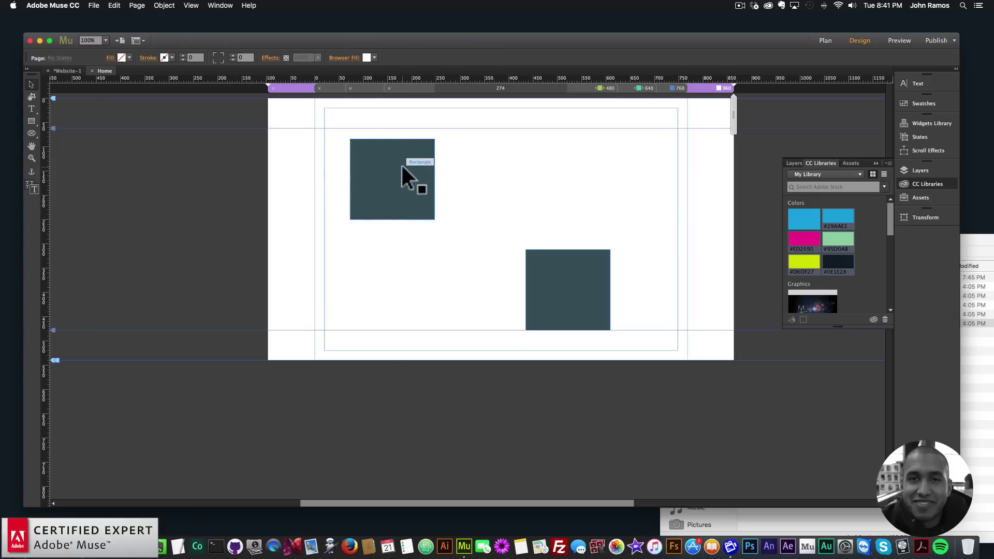
{"action": "left_click", "coordinate": [402, 166]}
{"action": "right_click", "coordinate": [857, 250]}
{"action": "left_click", "coordinate": [851, 244]}
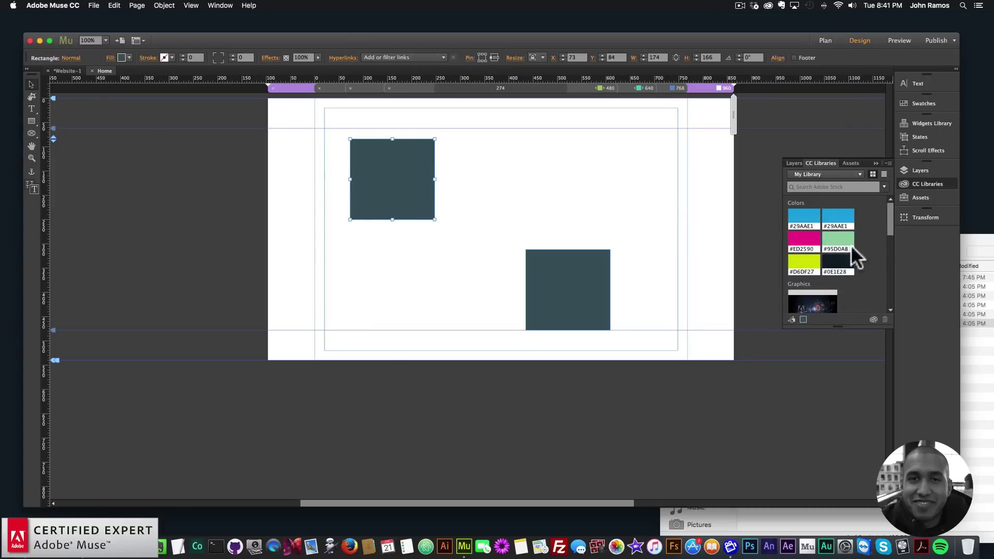
{"action": "right_click", "coordinate": [852, 240]}
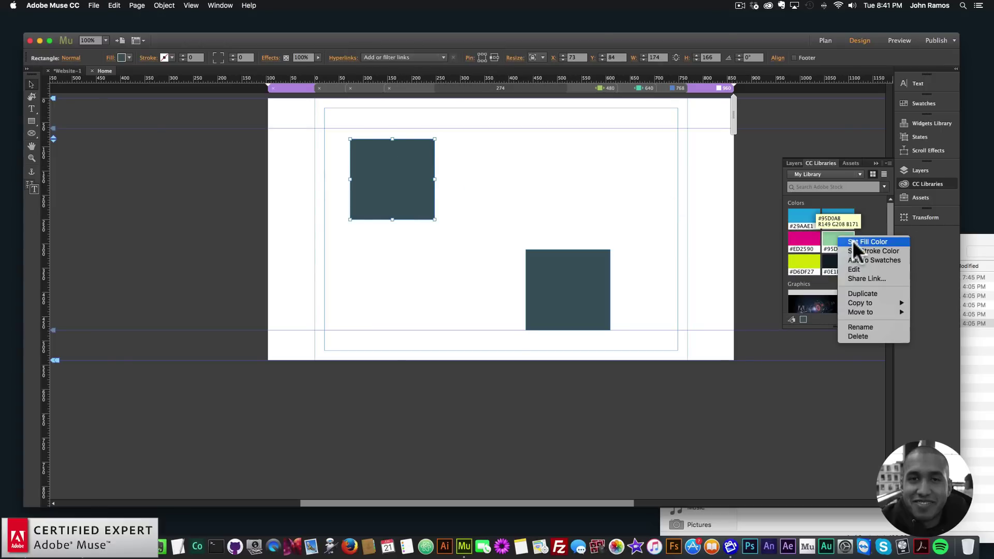
{"action": "left_click", "coordinate": [852, 241]}
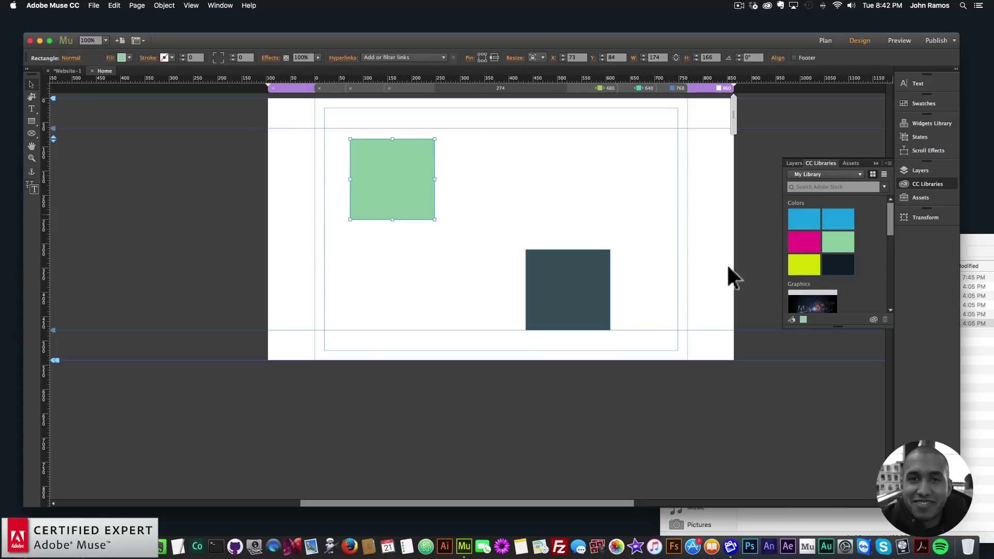
{"action": "right_click", "coordinate": [843, 261]}
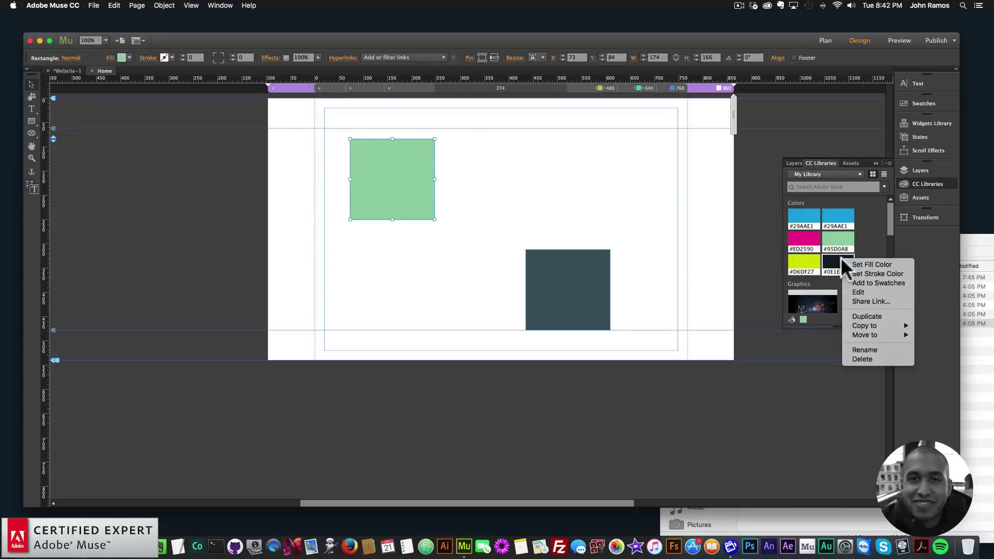
{"action": "left_click", "coordinate": [871, 281]}
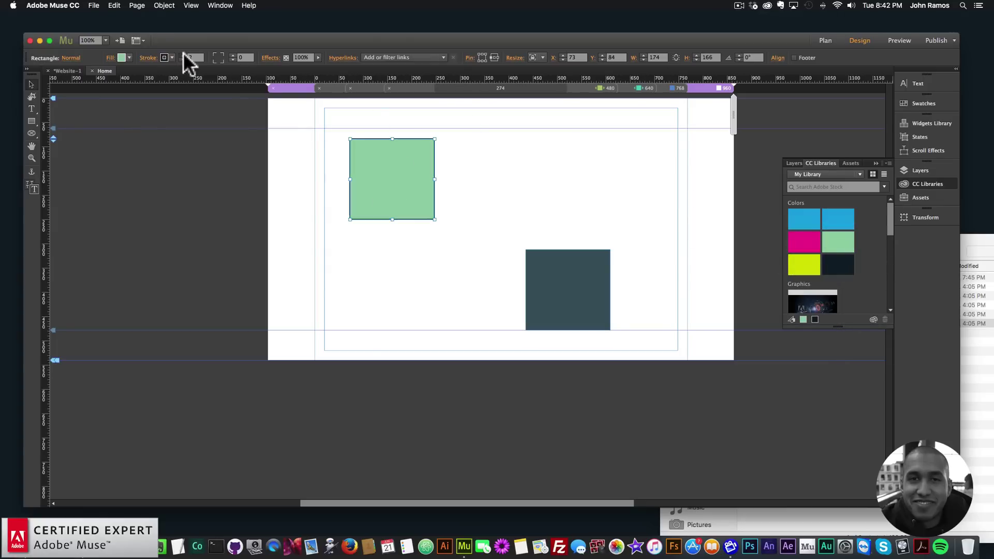
Set the green rectangle's stroke width to 3 and change its stroke to the yellow-green library color
{"action": "left_click", "coordinate": [183, 54]}
{"action": "right_click", "coordinate": [799, 262]}
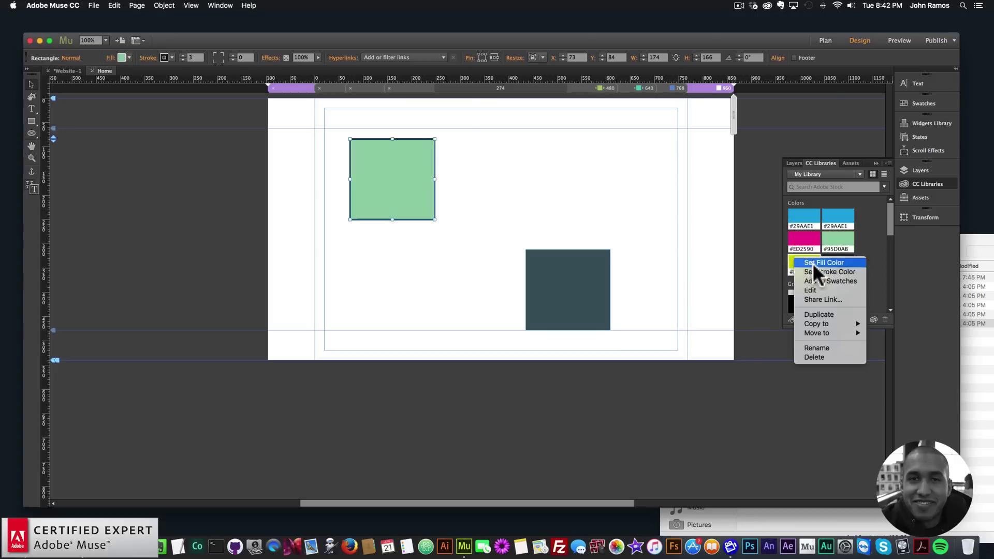
{"action": "left_click", "coordinate": [823, 272]}
{"action": "left_click", "coordinate": [127, 93]}
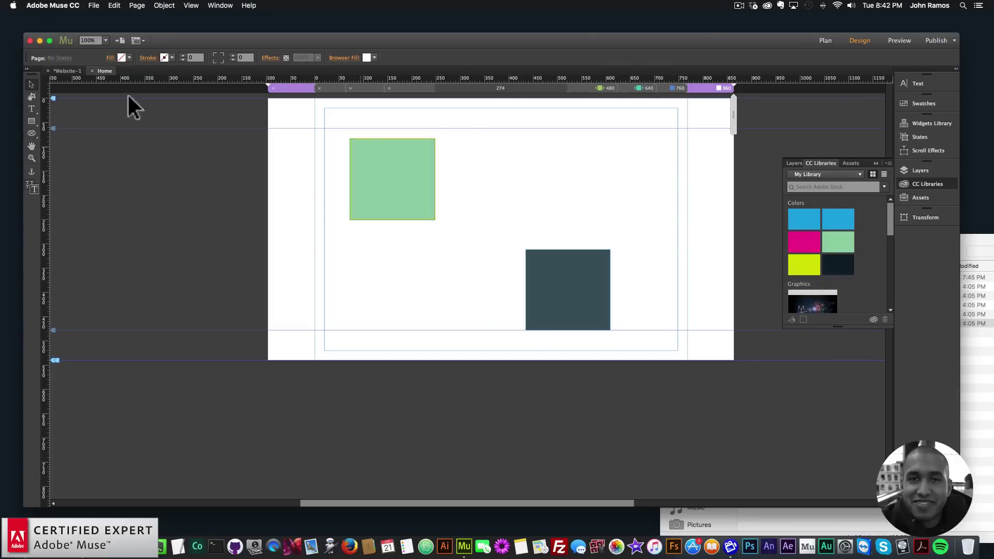
Draw a text frame between the two rectangles near the page's upper right area and enter "adhfaksdjhfa" in it
{"action": "left_click", "coordinate": [32, 109]}
{"action": "left_click_drag", "start_coordinate": [513, 149], "coordinate": [600, 201]}
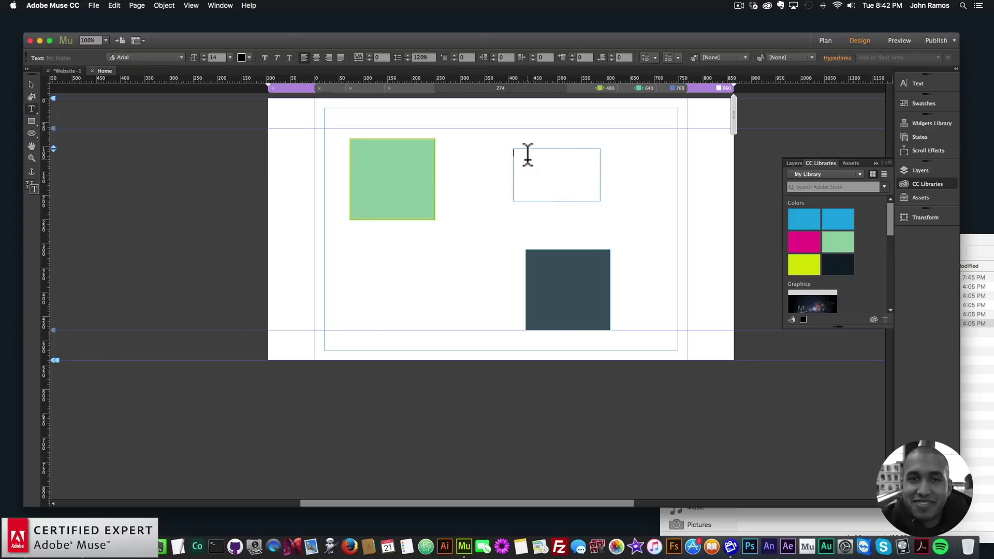
{"action": "type", "text": "adhfaksdjhfa"}
{"action": "key", "text": "super+a"}
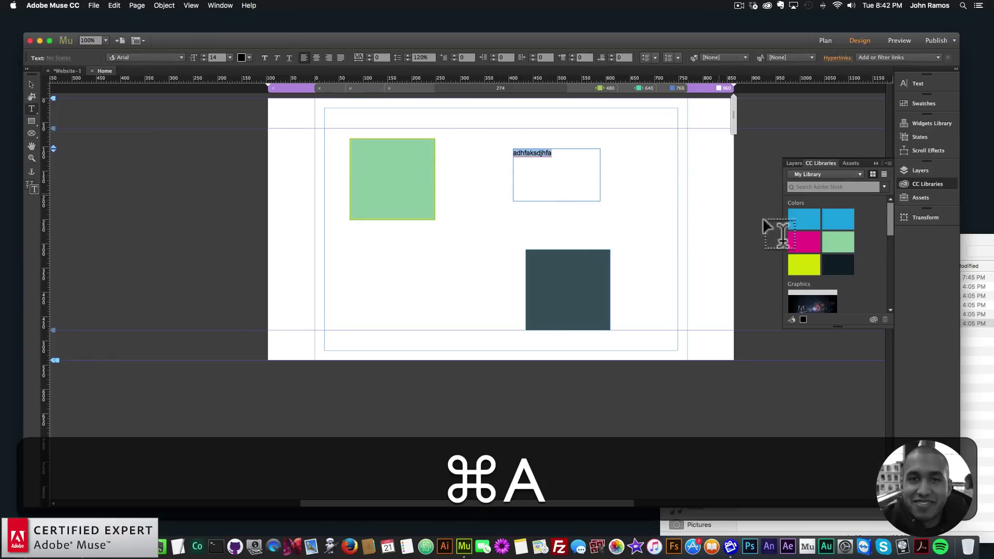
Apply library colors to the selected text in turn: magenta #ED2590, yellow-green and finally dark #0E1E28
{"action": "right_click", "coordinate": [806, 232]}
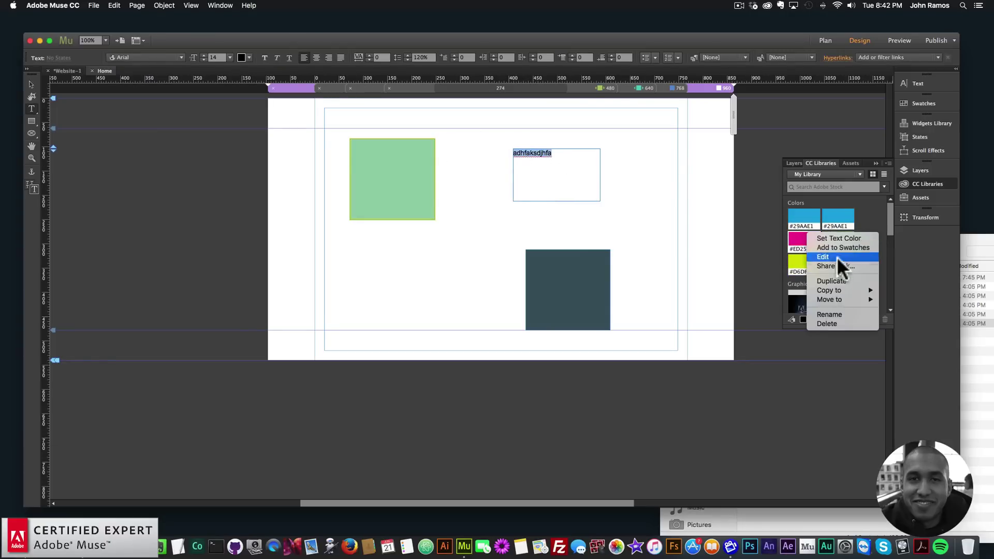
{"action": "left_click", "coordinate": [835, 237]}
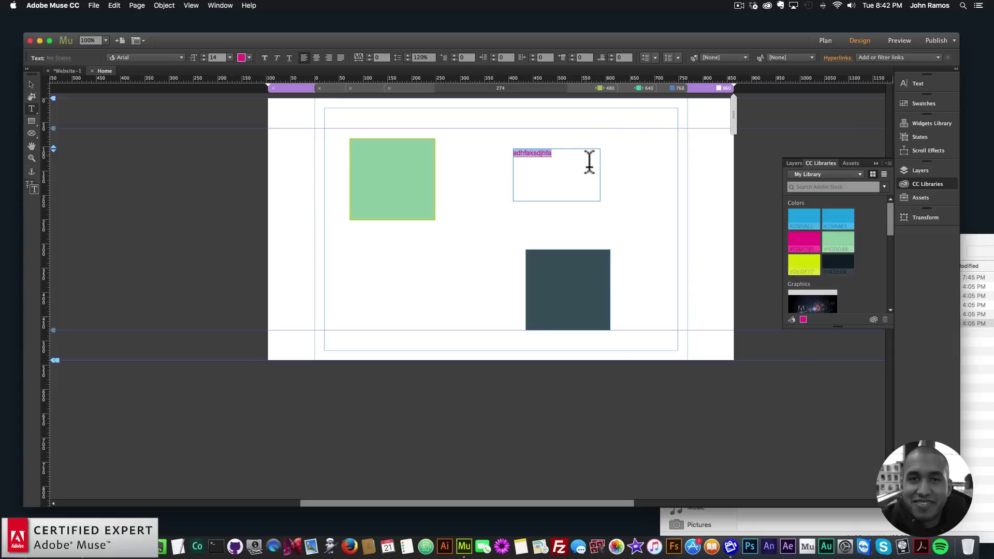
{"action": "left_click", "coordinate": [804, 263]}
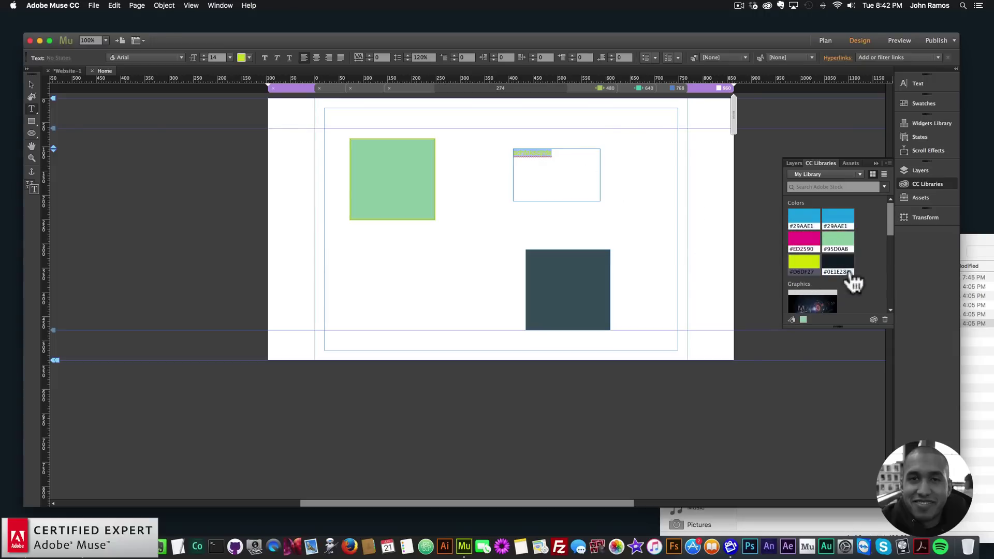
{"action": "left_click", "coordinate": [839, 265]}
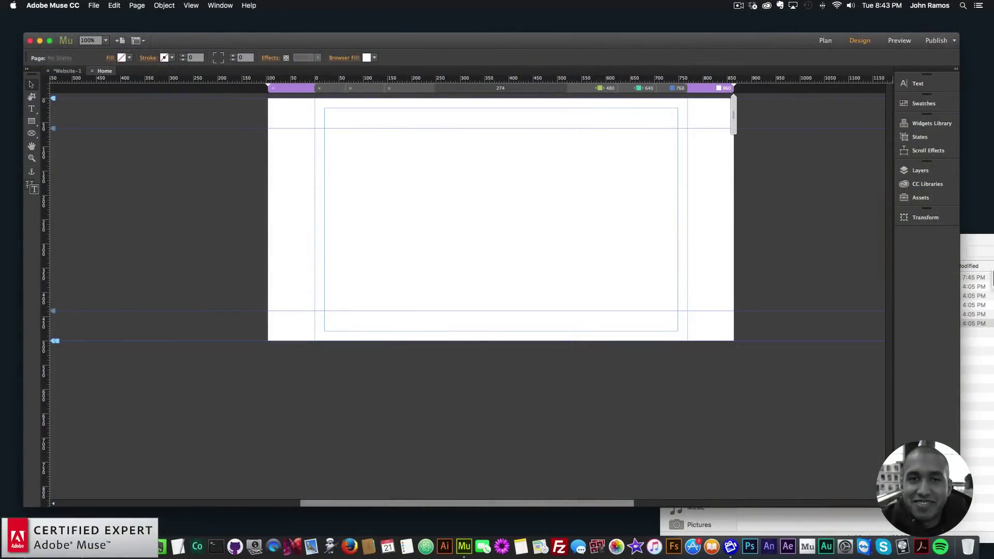
Place the Illustrator file AdobeStock_103706906.ai from Finder on the empty page and move it to about X 55, Y 62
{"action": "left_click", "coordinate": [965, 250]}
{"action": "left_click", "coordinate": [777, 278]}
{"action": "left_click_drag", "start_coordinate": [777, 284], "coordinate": [378, 161]}
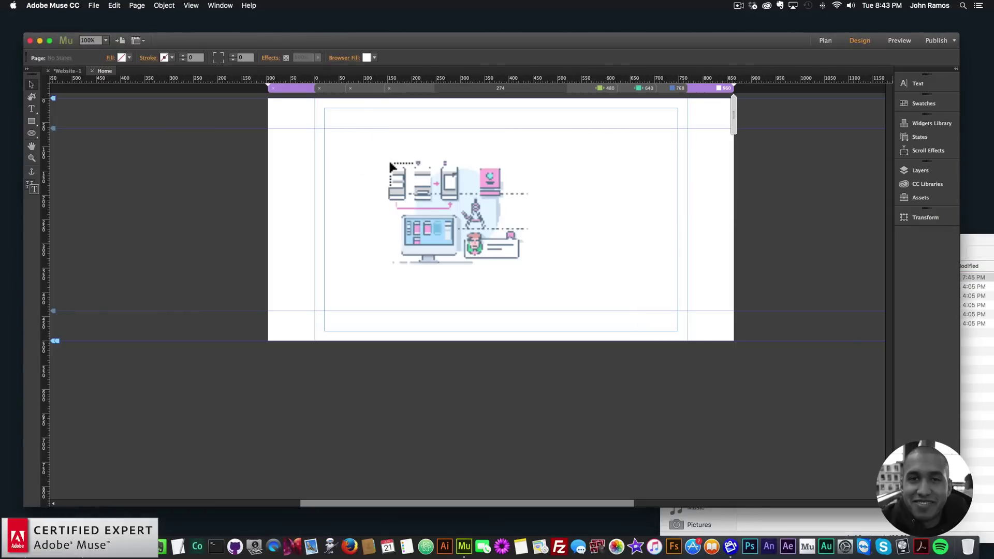
{"action": "left_click", "coordinate": [389, 163]}
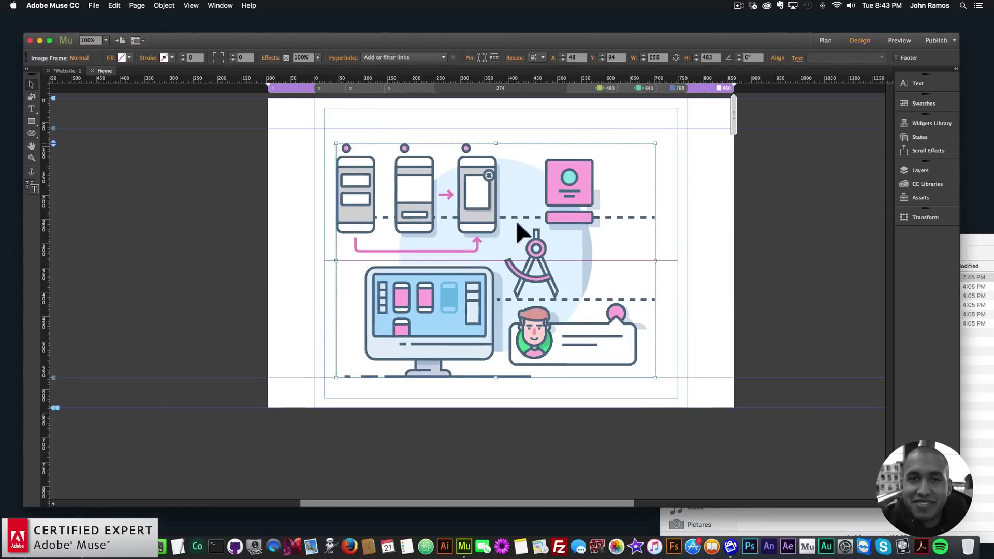
{"action": "left_click_drag", "start_coordinate": [517, 223], "coordinate": [521, 209]}
{"action": "left_click", "coordinate": [207, 130]}
Preview the page in the browser, widen the browser window to check the placed artwork, and return to Muse
{"action": "left_click", "coordinate": [93, 5]}
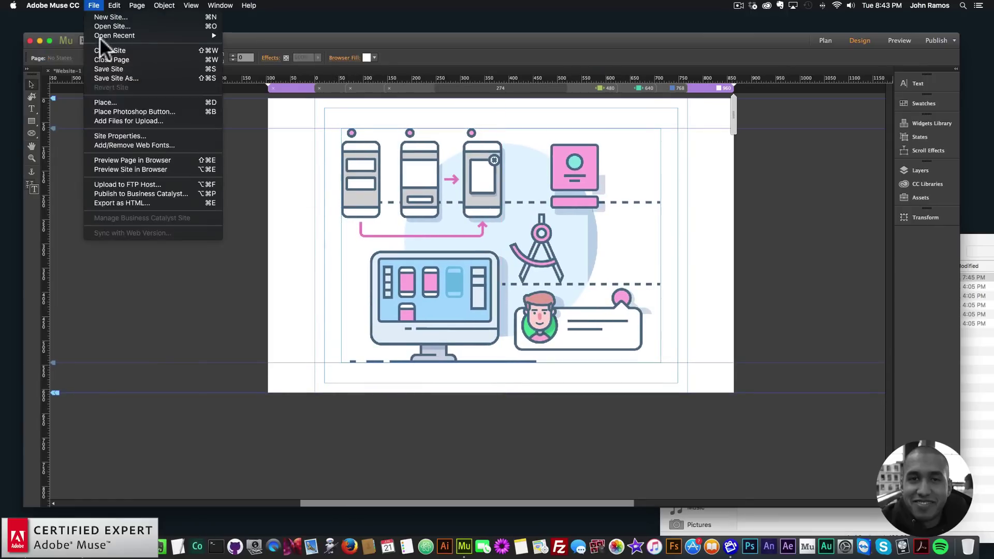
{"action": "left_click", "coordinate": [121, 158]}
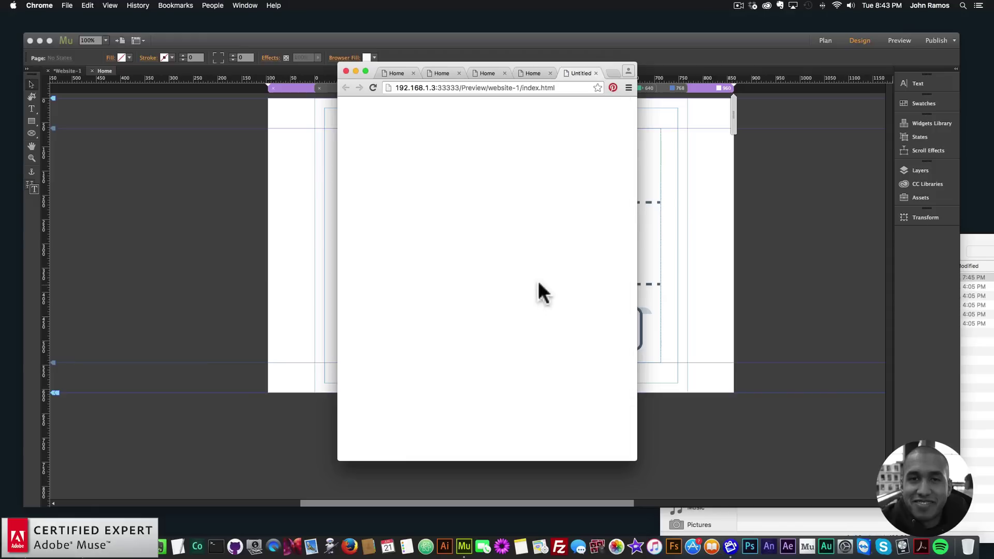
{"action": "left_click_drag", "start_coordinate": [635, 228], "coordinate": [863, 248]}
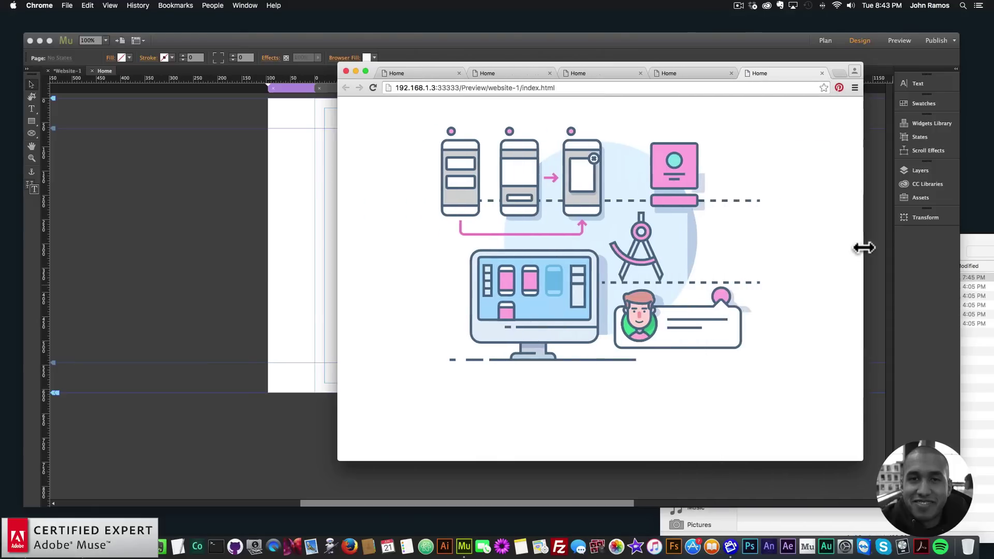
{"action": "left_click", "coordinate": [275, 233]}
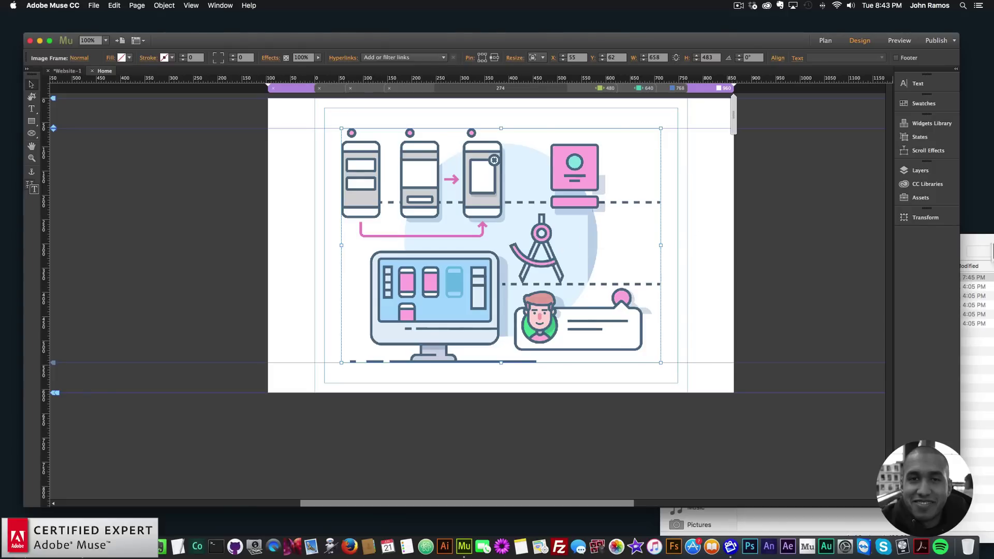
Open AdobeStock_103706906.ai from its Finder folder in Adobe Illustrator CC 2015.3
{"action": "key", "text": "super+Tab"}
{"action": "right_click", "coordinate": [772, 275]}
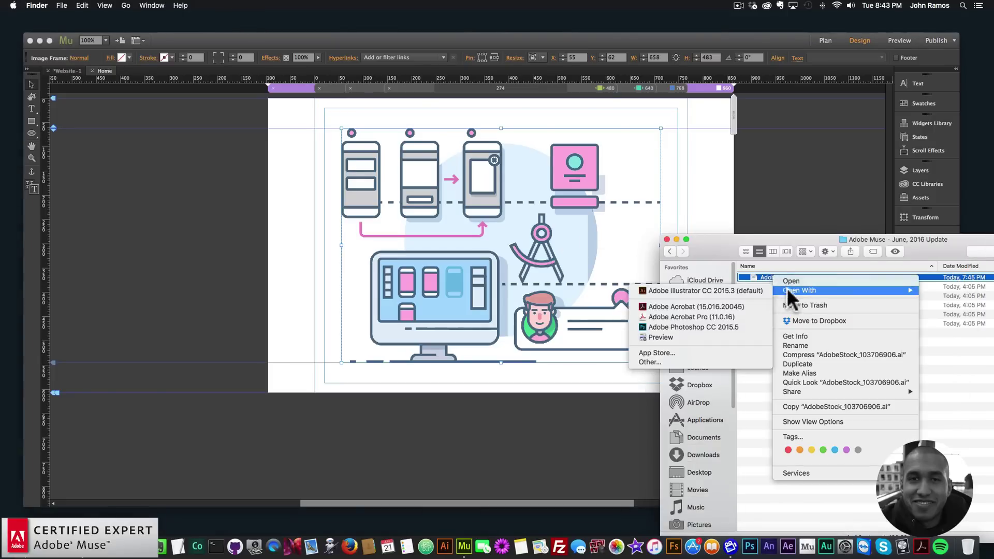
{"action": "mouse_move", "coordinate": [791, 290]}
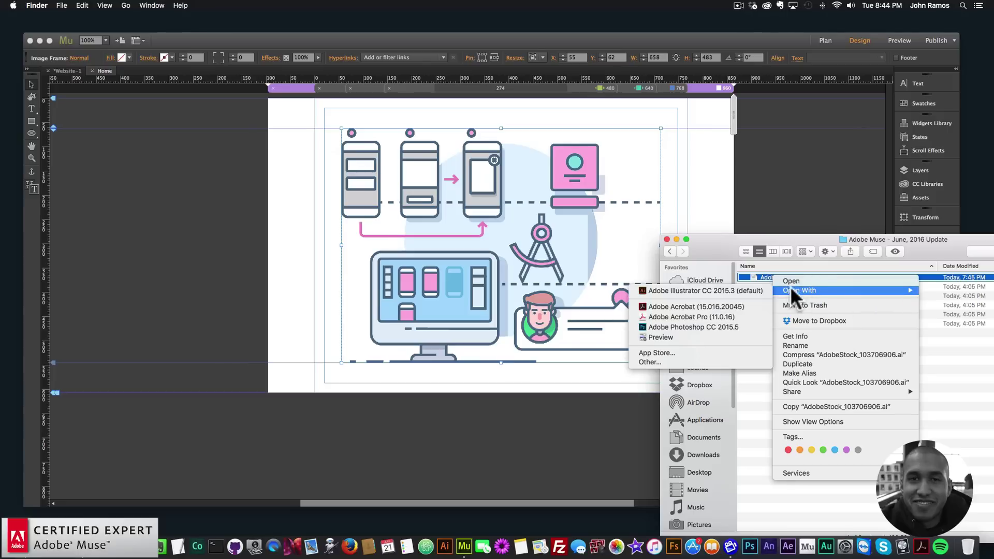
{"action": "left_click", "coordinate": [694, 290]}
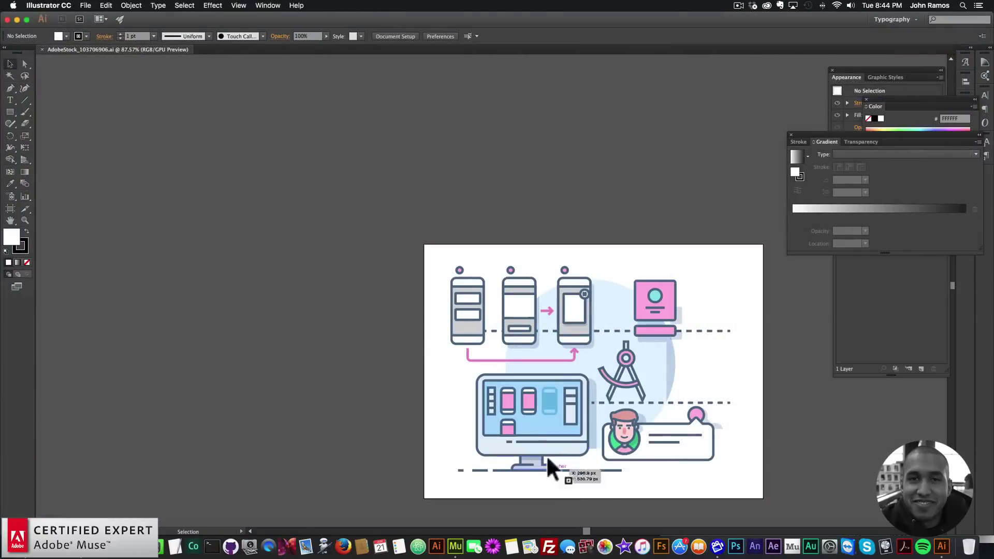
Delete the pink card graphic, the light blue background circle and the upper dashed line from the artwork, and save the file
{"action": "left_click", "coordinate": [661, 306]}
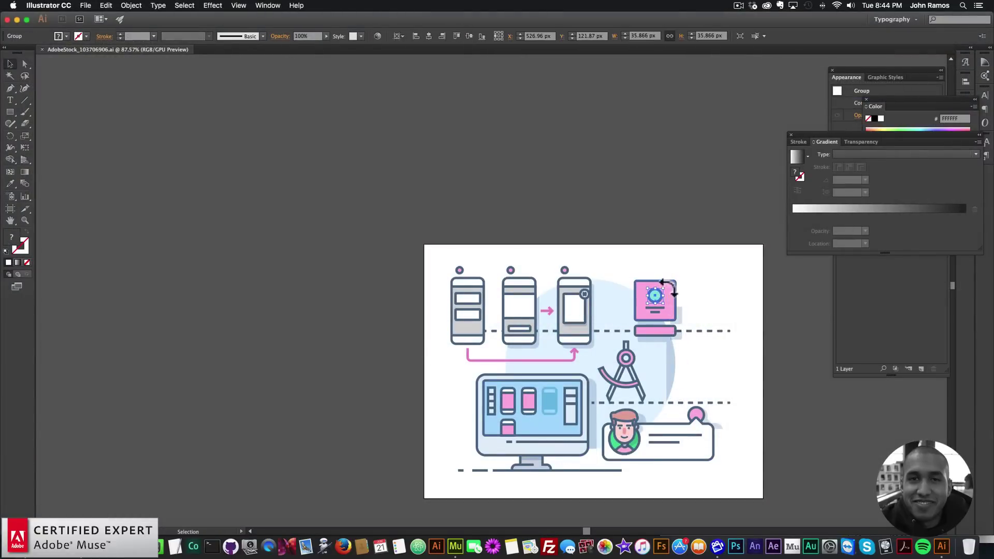
{"action": "left_click", "coordinate": [654, 334]}
{"action": "key", "text": "BackSpace"}
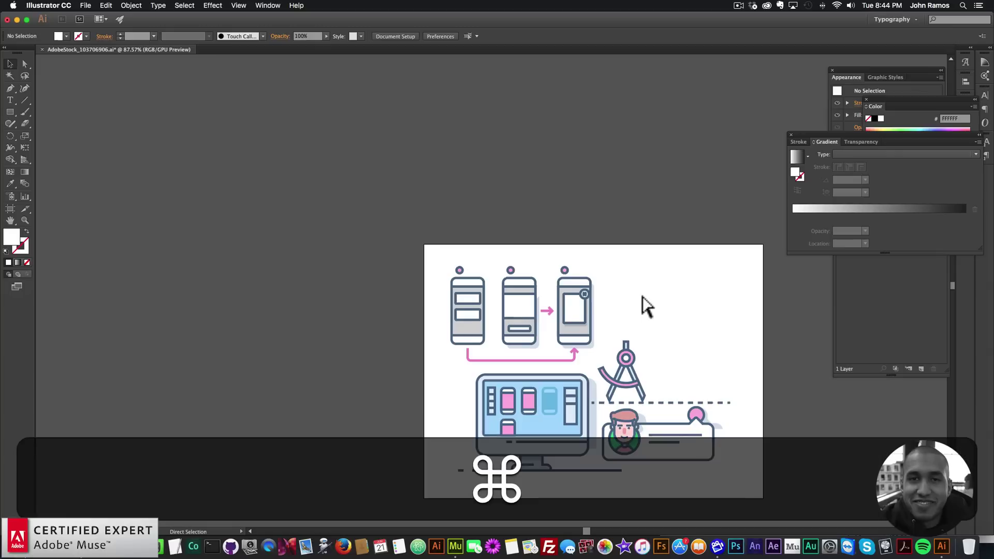
{"action": "key", "text": "super+s"}
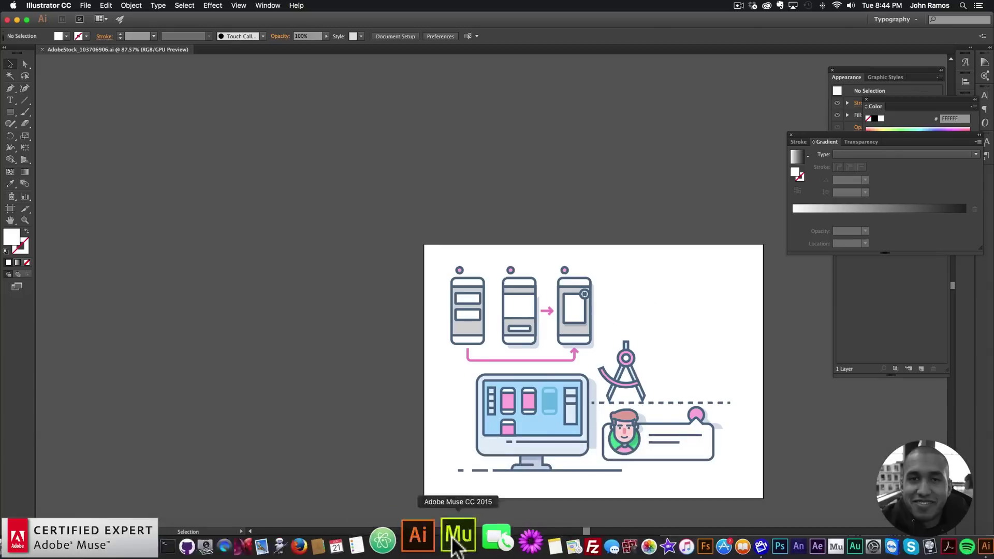
Switch back to Muse and update the modified Illustrator artwork among the site's assets
{"action": "left_click", "coordinate": [455, 545]}
{"action": "right_click", "coordinate": [515, 218]}
{"action": "key", "text": "Escape"}
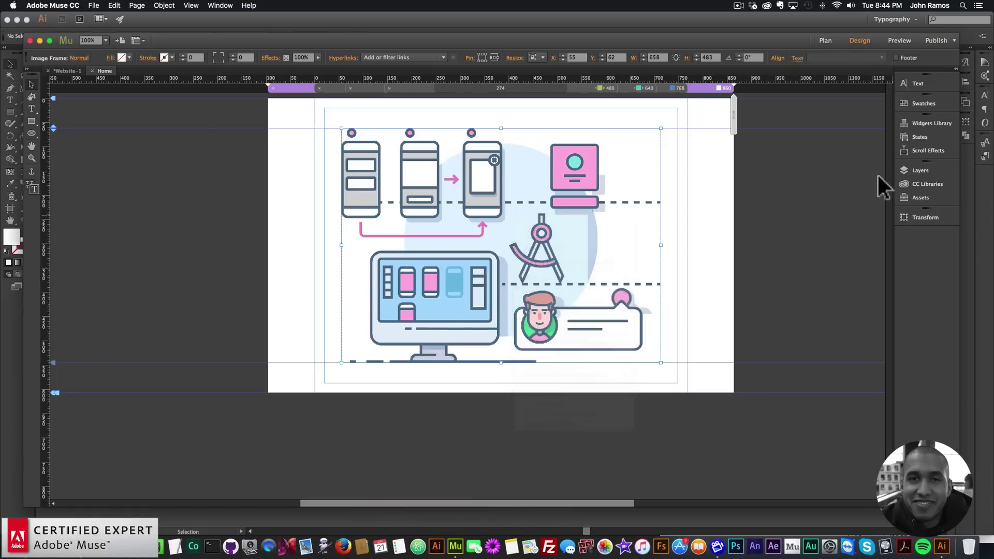
{"action": "left_click", "coordinate": [916, 197]}
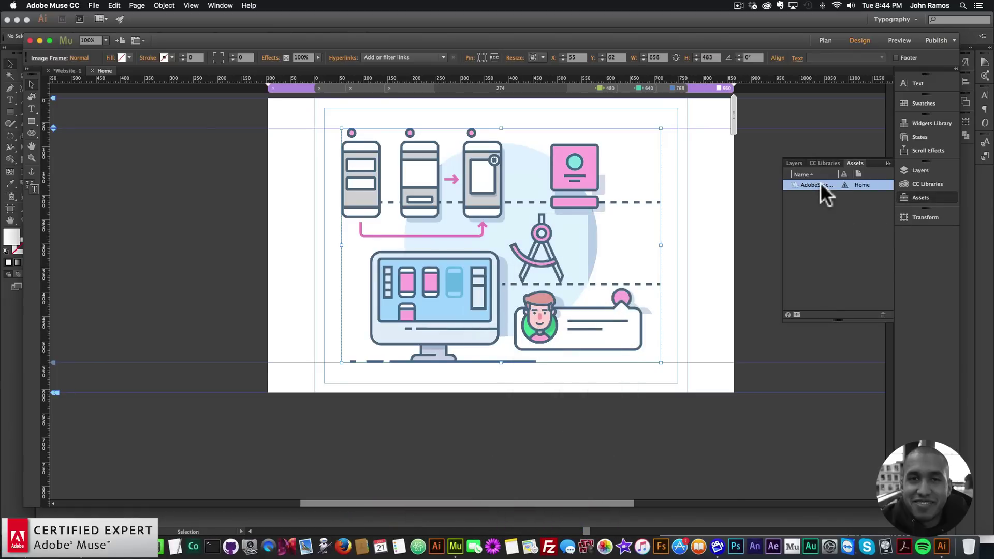
{"action": "right_click", "coordinate": [820, 183]}
{"action": "left_click", "coordinate": [839, 215]}
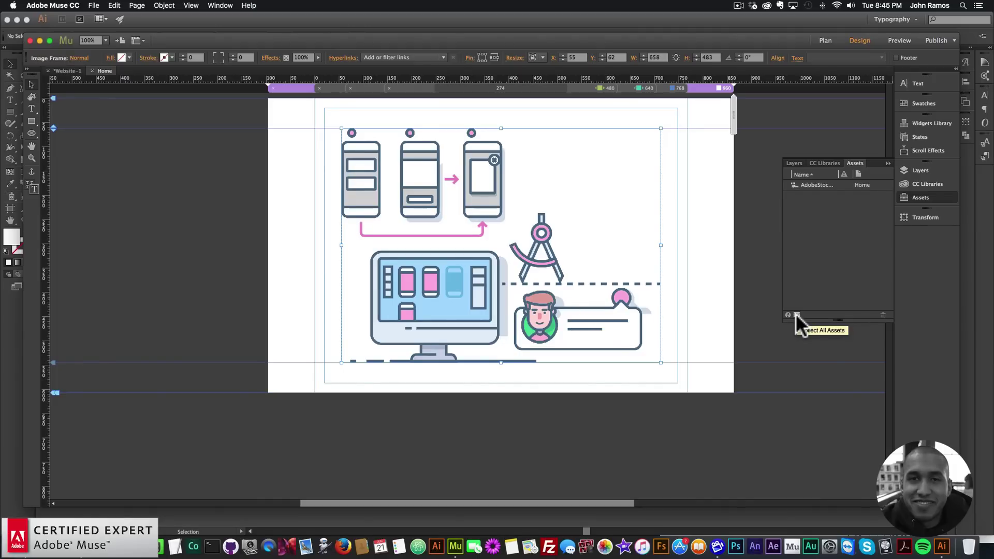
Save the Muse site as "website" in the Adobe Muse - June, 2016 Update folder
{"action": "left_click", "coordinate": [178, 181]}
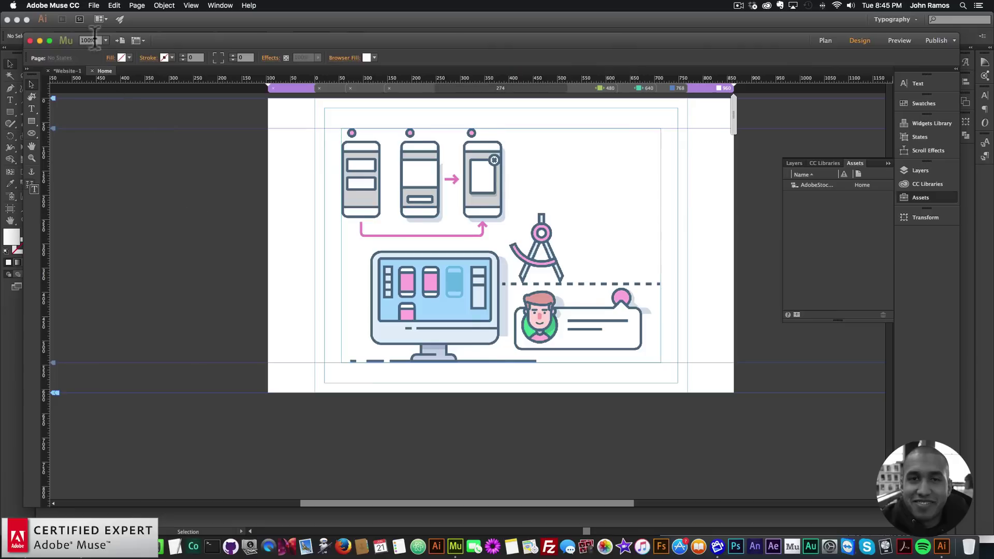
{"action": "left_click", "coordinate": [92, 5]}
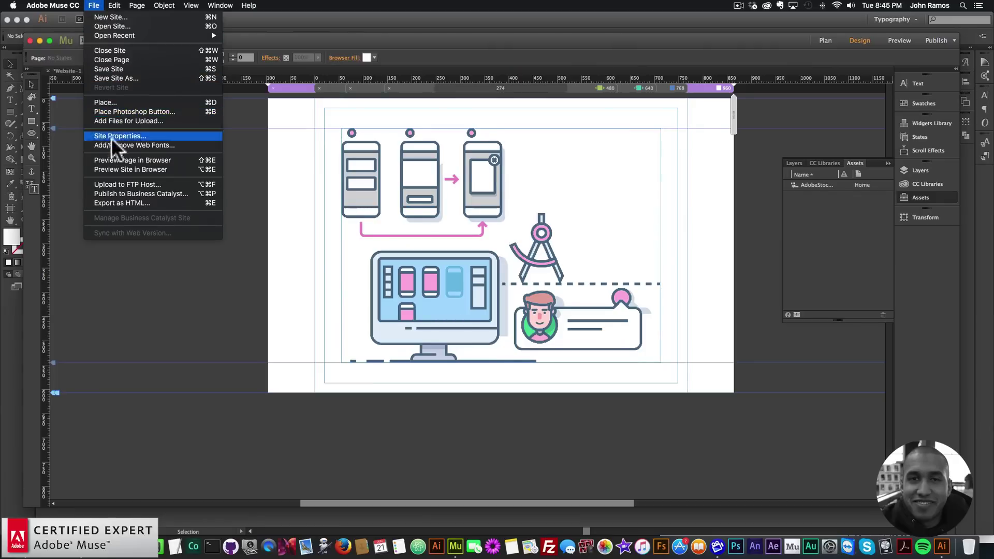
{"action": "left_click", "coordinate": [105, 68]}
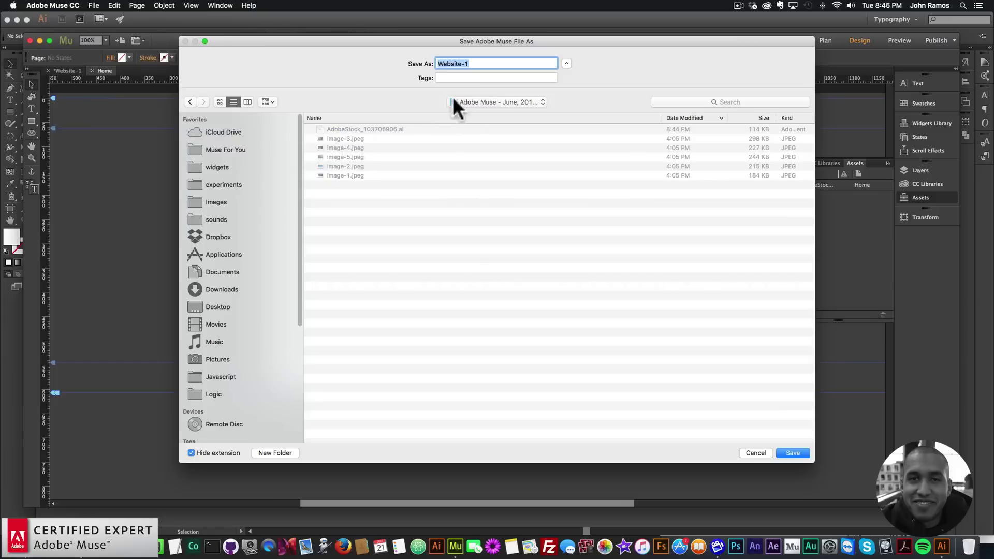
{"action": "type", "text": "website"}
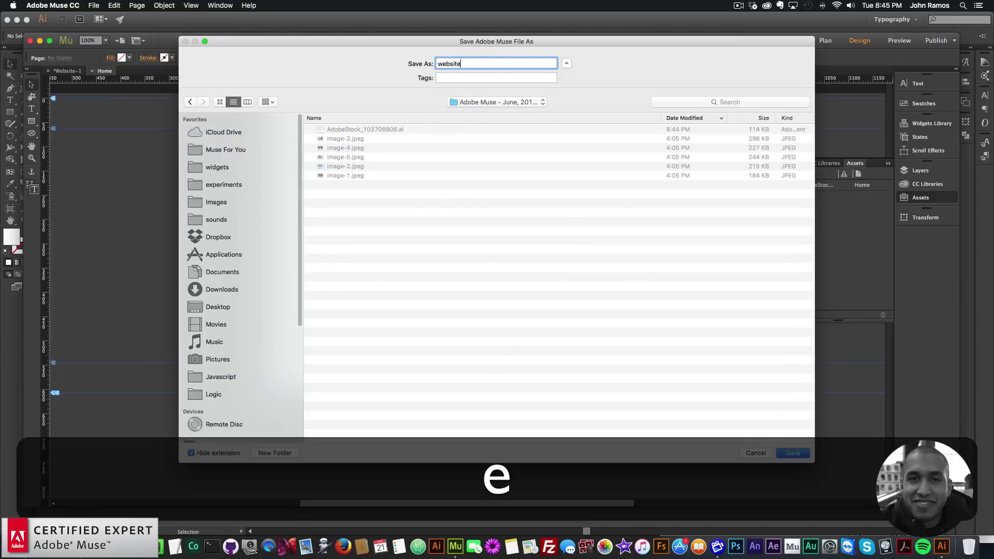
{"action": "key", "text": "Return"}
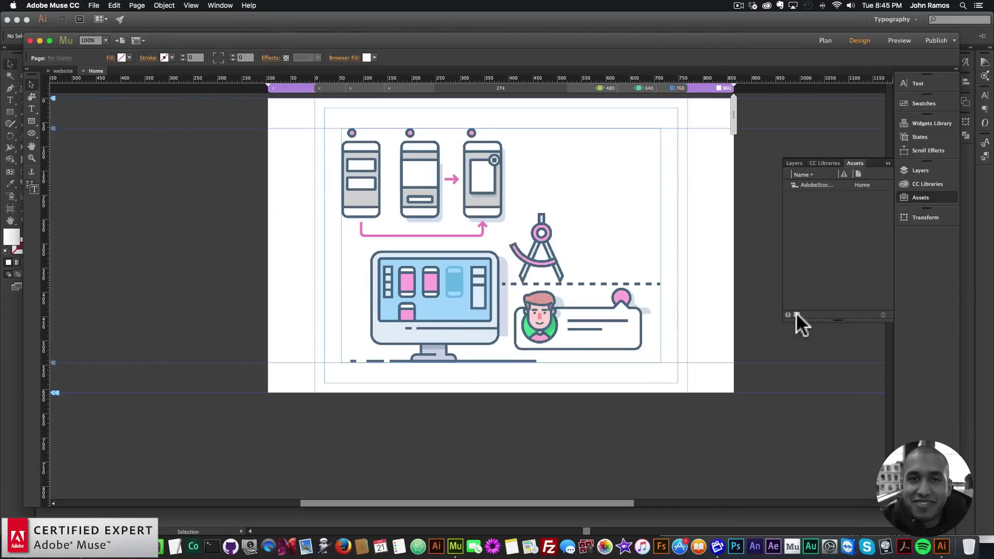
Collect all of the site's assets into the Adobe Muse - June, 2016 Update folder and dismiss the summary
{"action": "left_click", "coordinate": [797, 314]}
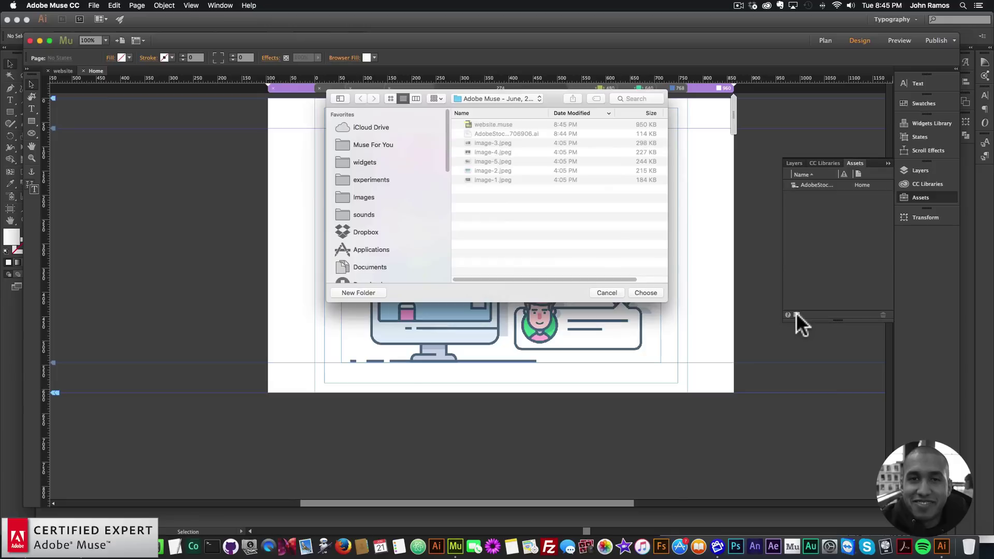
{"action": "left_click", "coordinate": [642, 293]}
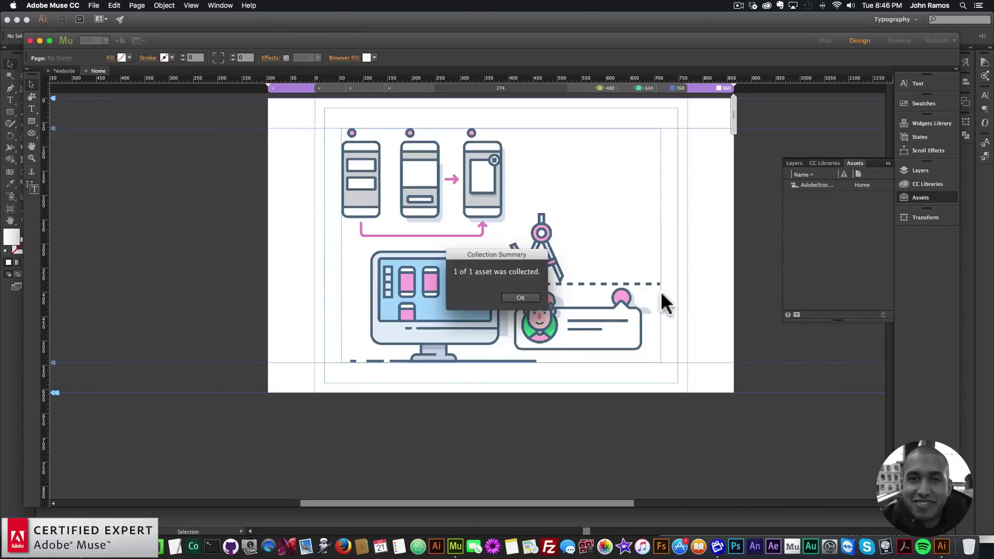
{"action": "left_click", "coordinate": [519, 293]}
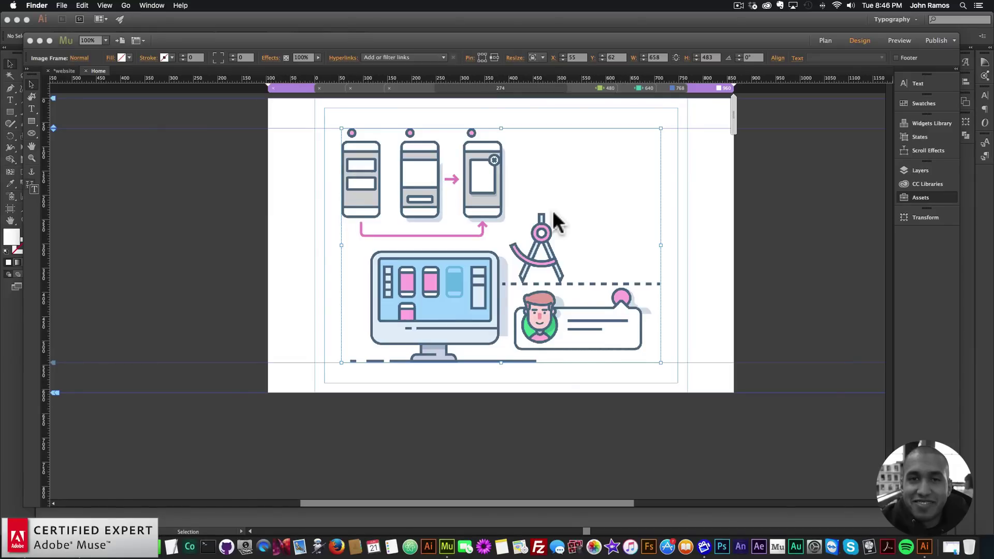
Examine the advanced site properties, in particular the web font option for loading pages faster using fallback fonts
{"action": "left_click", "coordinate": [704, 321]}
{"action": "left_click", "coordinate": [94, 5]}
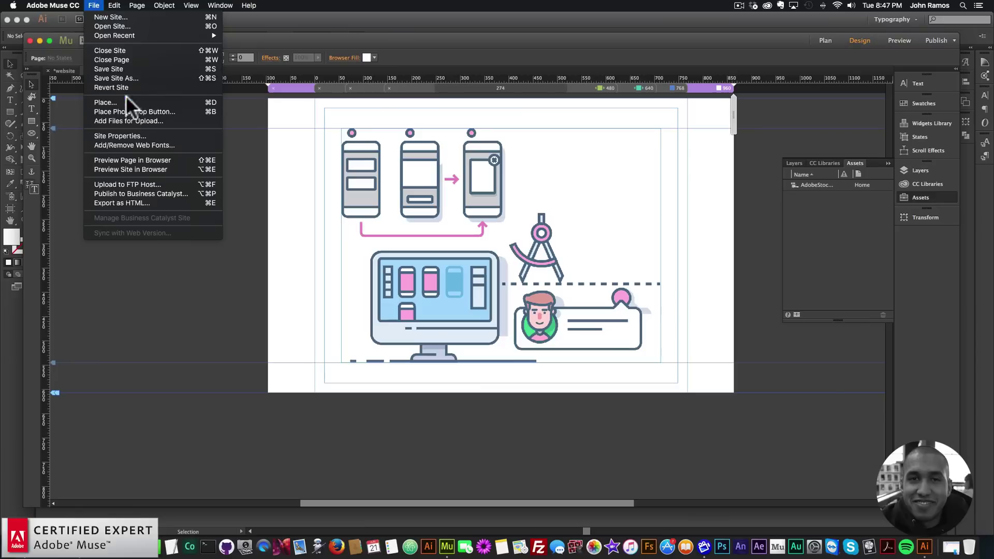
{"action": "left_click", "coordinate": [118, 135]}
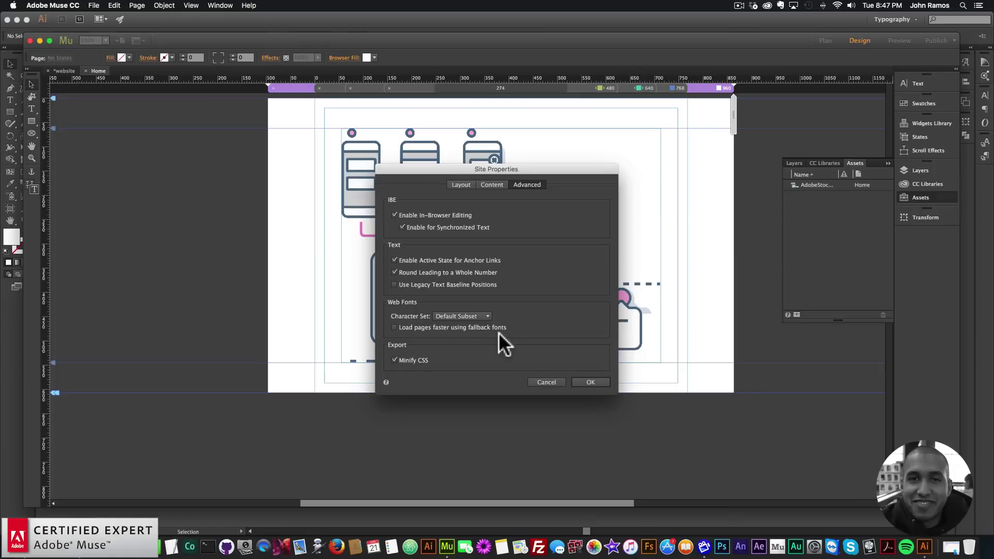
{"action": "mouse_move", "coordinate": [499, 328]}
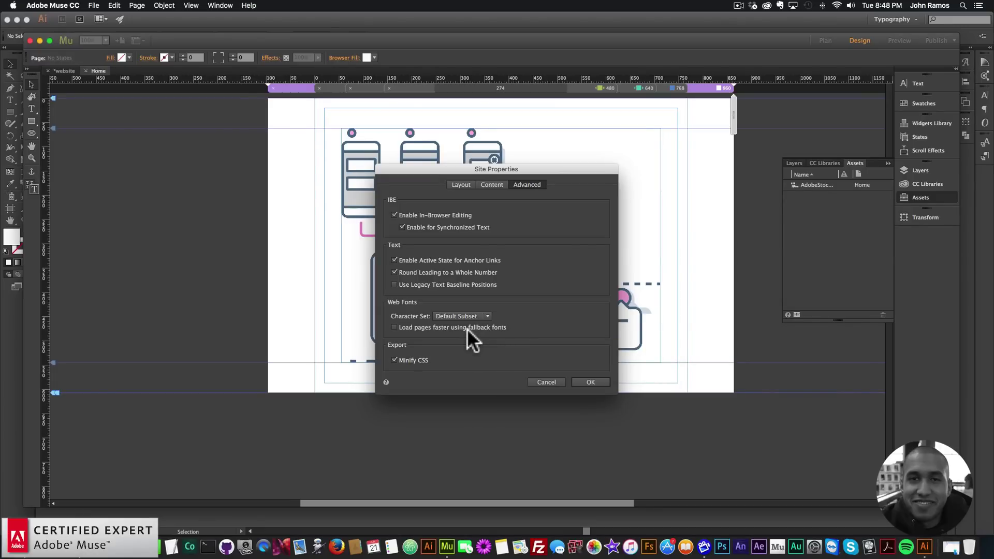
{"action": "mouse_move", "coordinate": [437, 326]}
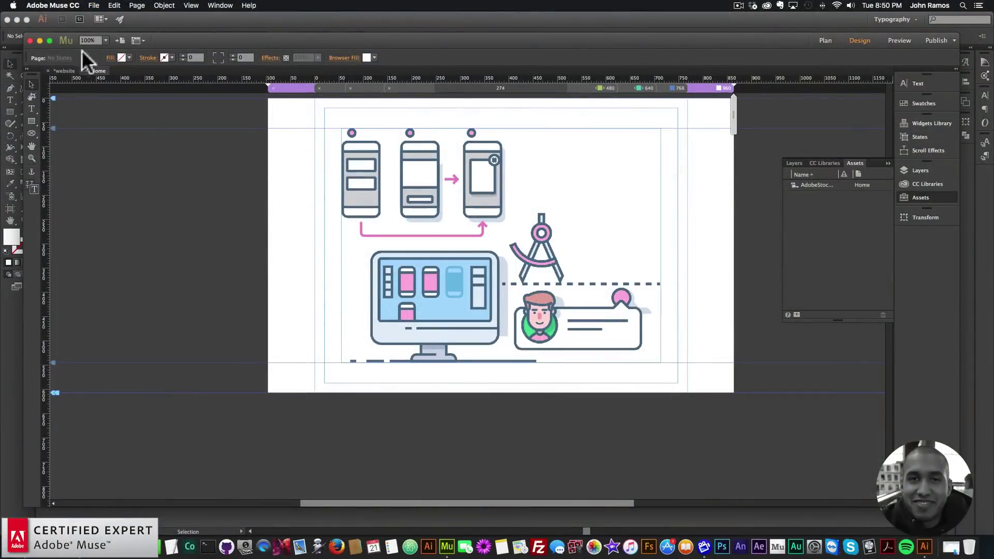
Examine the available Preview Network Address options in the Muse preferences, keeping Automatic
{"action": "left_click", "coordinate": [55, 6]}
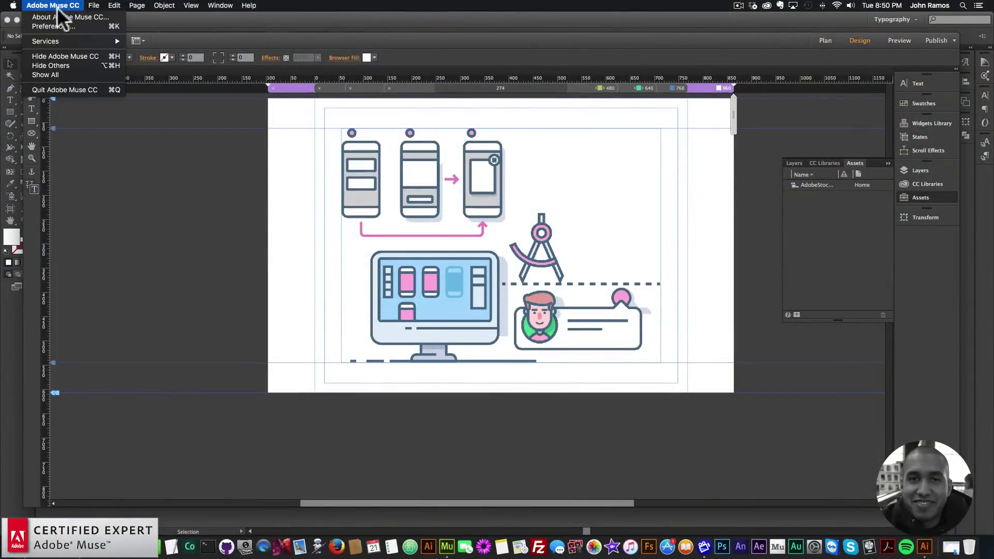
{"action": "left_click", "coordinate": [55, 26]}
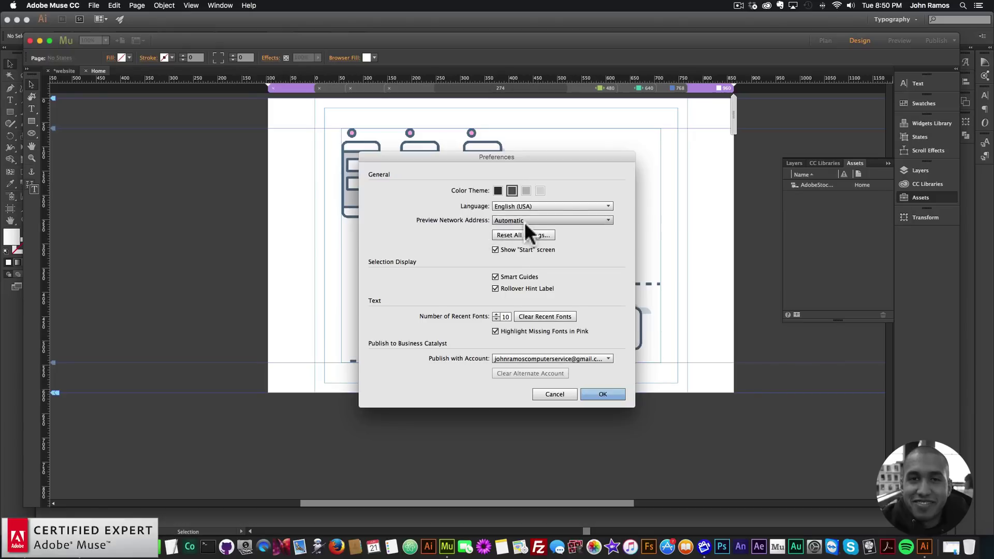
{"action": "left_click", "coordinate": [501, 222]}
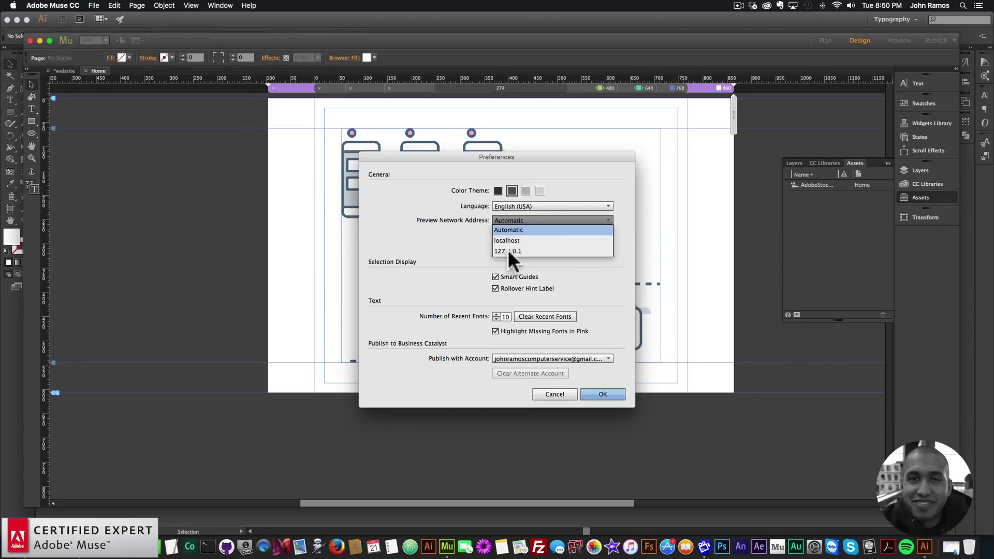
{"action": "left_click", "coordinate": [521, 216]}
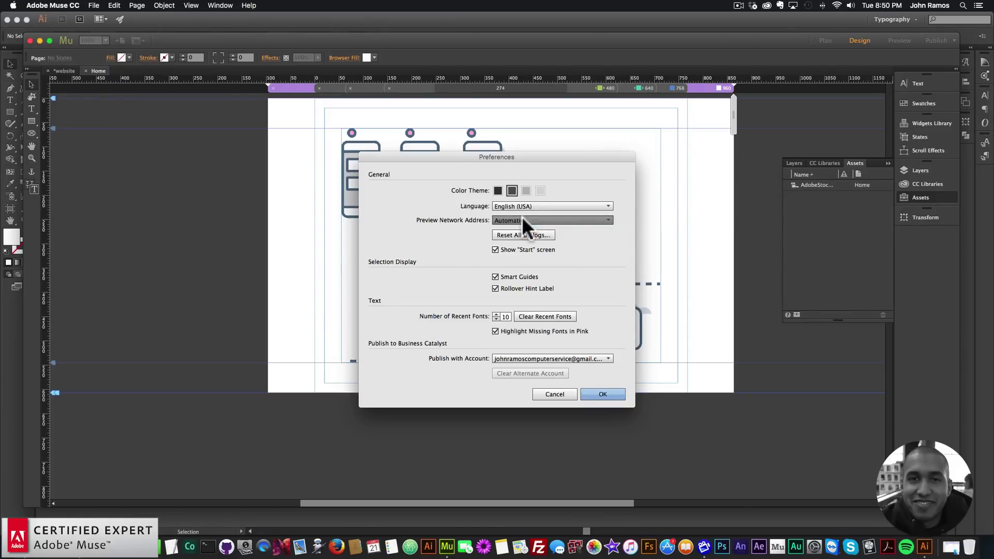
{"action": "left_click", "coordinate": [516, 216]}
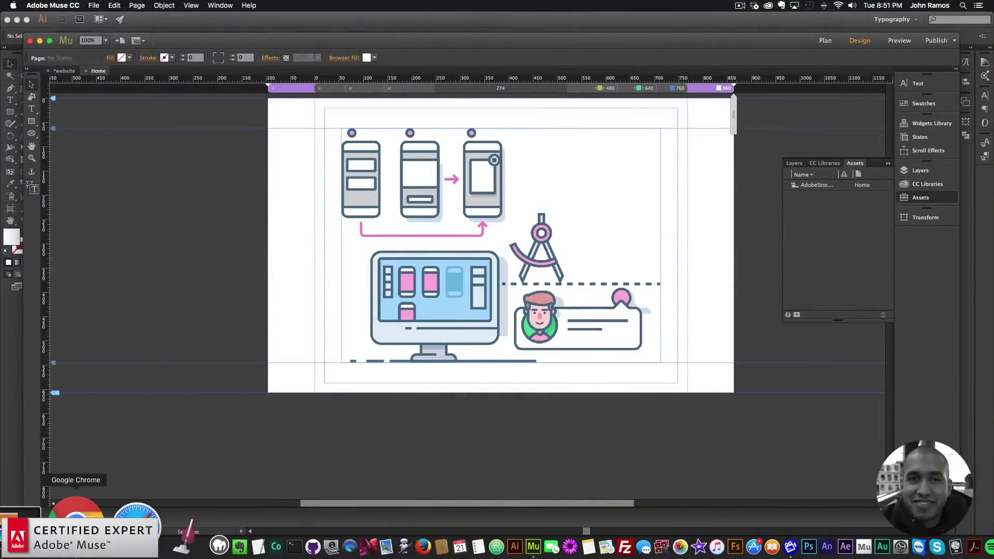
Switch to Chrome, open the Muse CC (2015.2) tutorials from Creative Cloud, and go to the What's New page
{"action": "left_click", "coordinate": [76, 521]}
{"action": "left_click", "coordinate": [769, 5]}
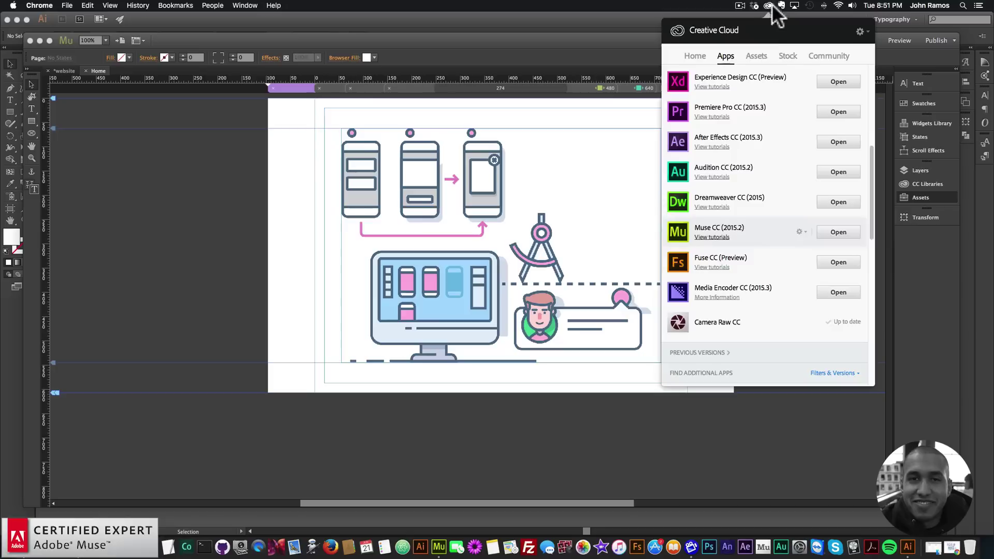
{"action": "left_click", "coordinate": [712, 237]}
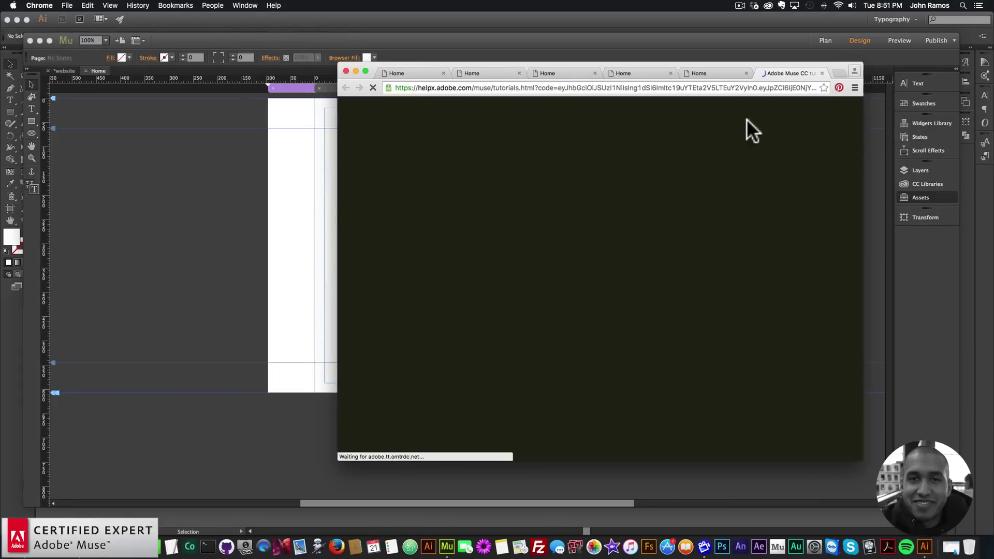
{"action": "left_click", "coordinate": [689, 158]}
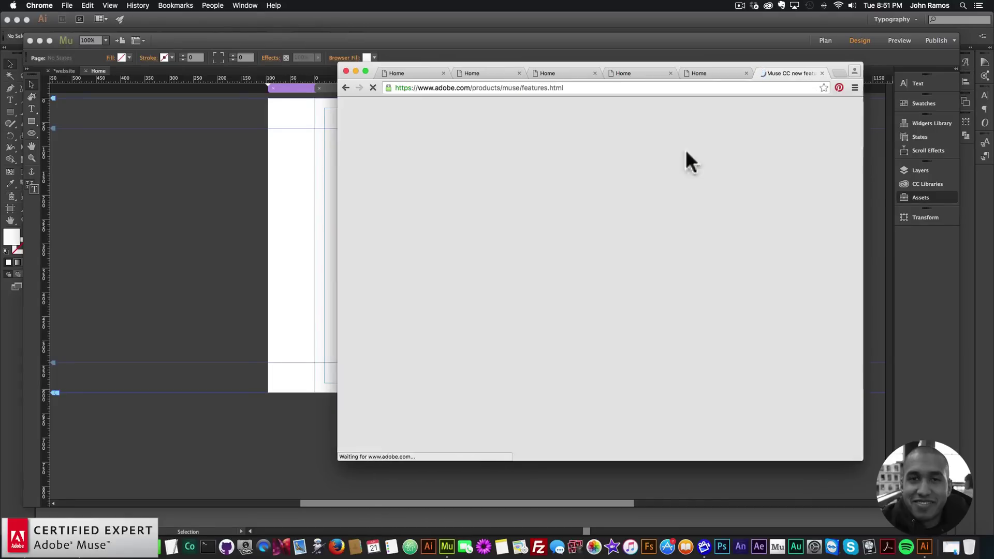
Open the full release notes for the latest Muse release and review the 2015.2 enhancements through the Google PageSpeed section
{"action": "scroll", "coordinate": [697, 293], "scroll_direction": "down", "scroll_amount": 10}
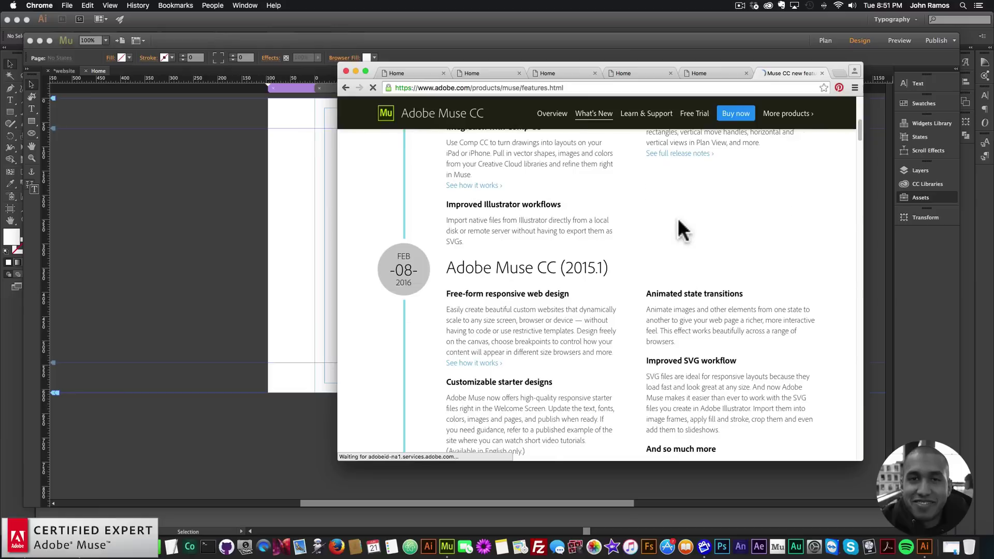
{"action": "scroll", "coordinate": [679, 227], "scroll_direction": "up", "scroll_amount": 4}
{"action": "left_click", "coordinate": [679, 335]}
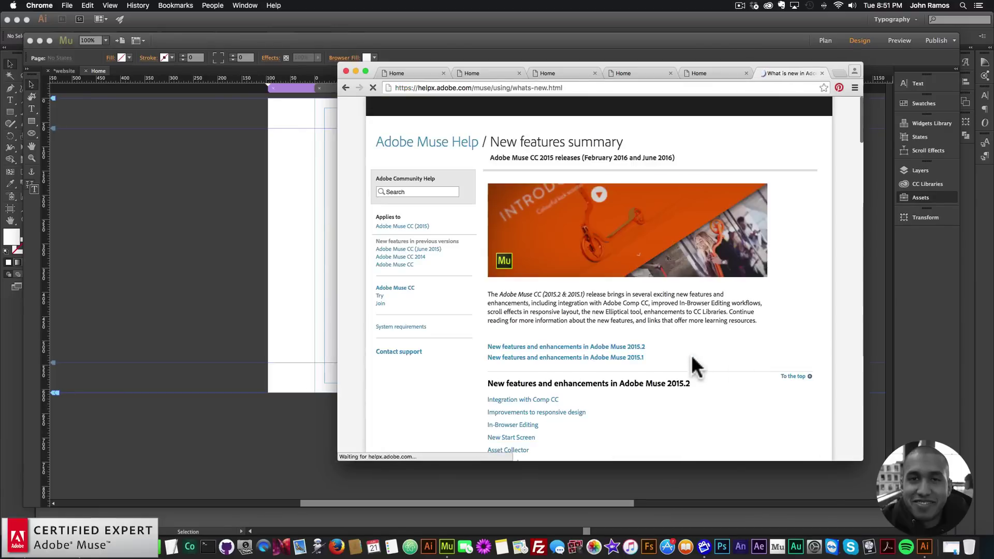
{"action": "scroll", "coordinate": [514, 399], "scroll_direction": "down", "scroll_amount": 15}
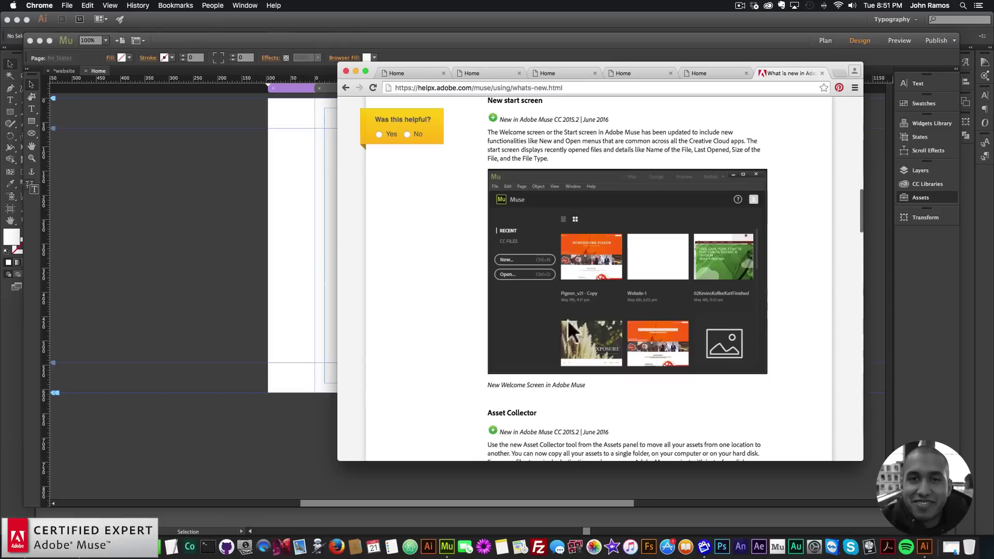
{"action": "scroll", "coordinate": [570, 330], "scroll_direction": "down", "scroll_amount": 20}
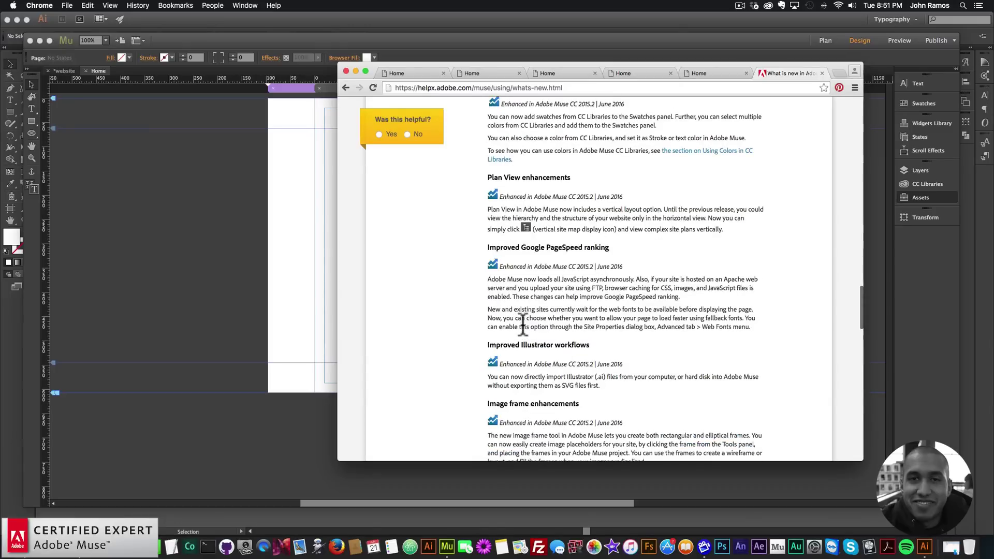
{"action": "scroll", "coordinate": [522, 324], "scroll_direction": "down", "scroll_amount": 1}
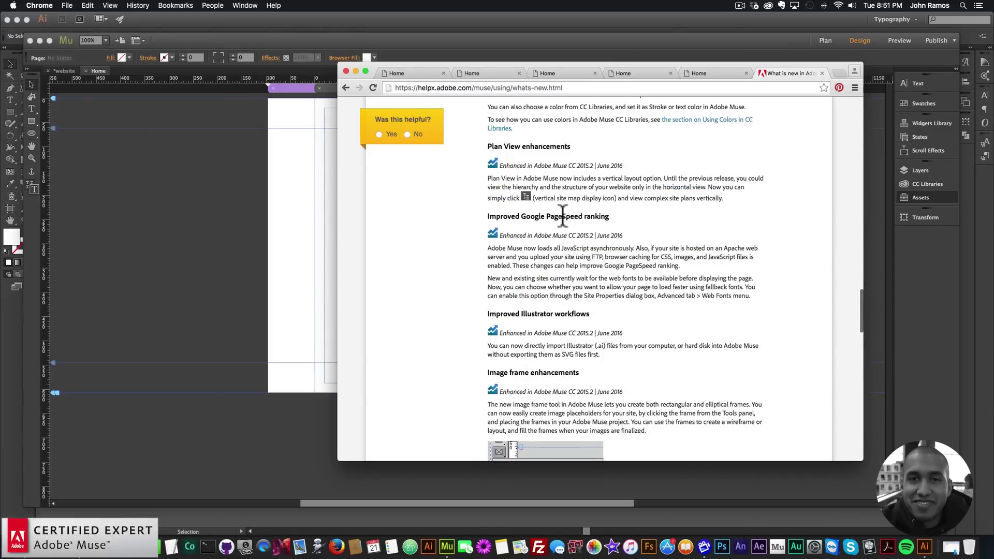